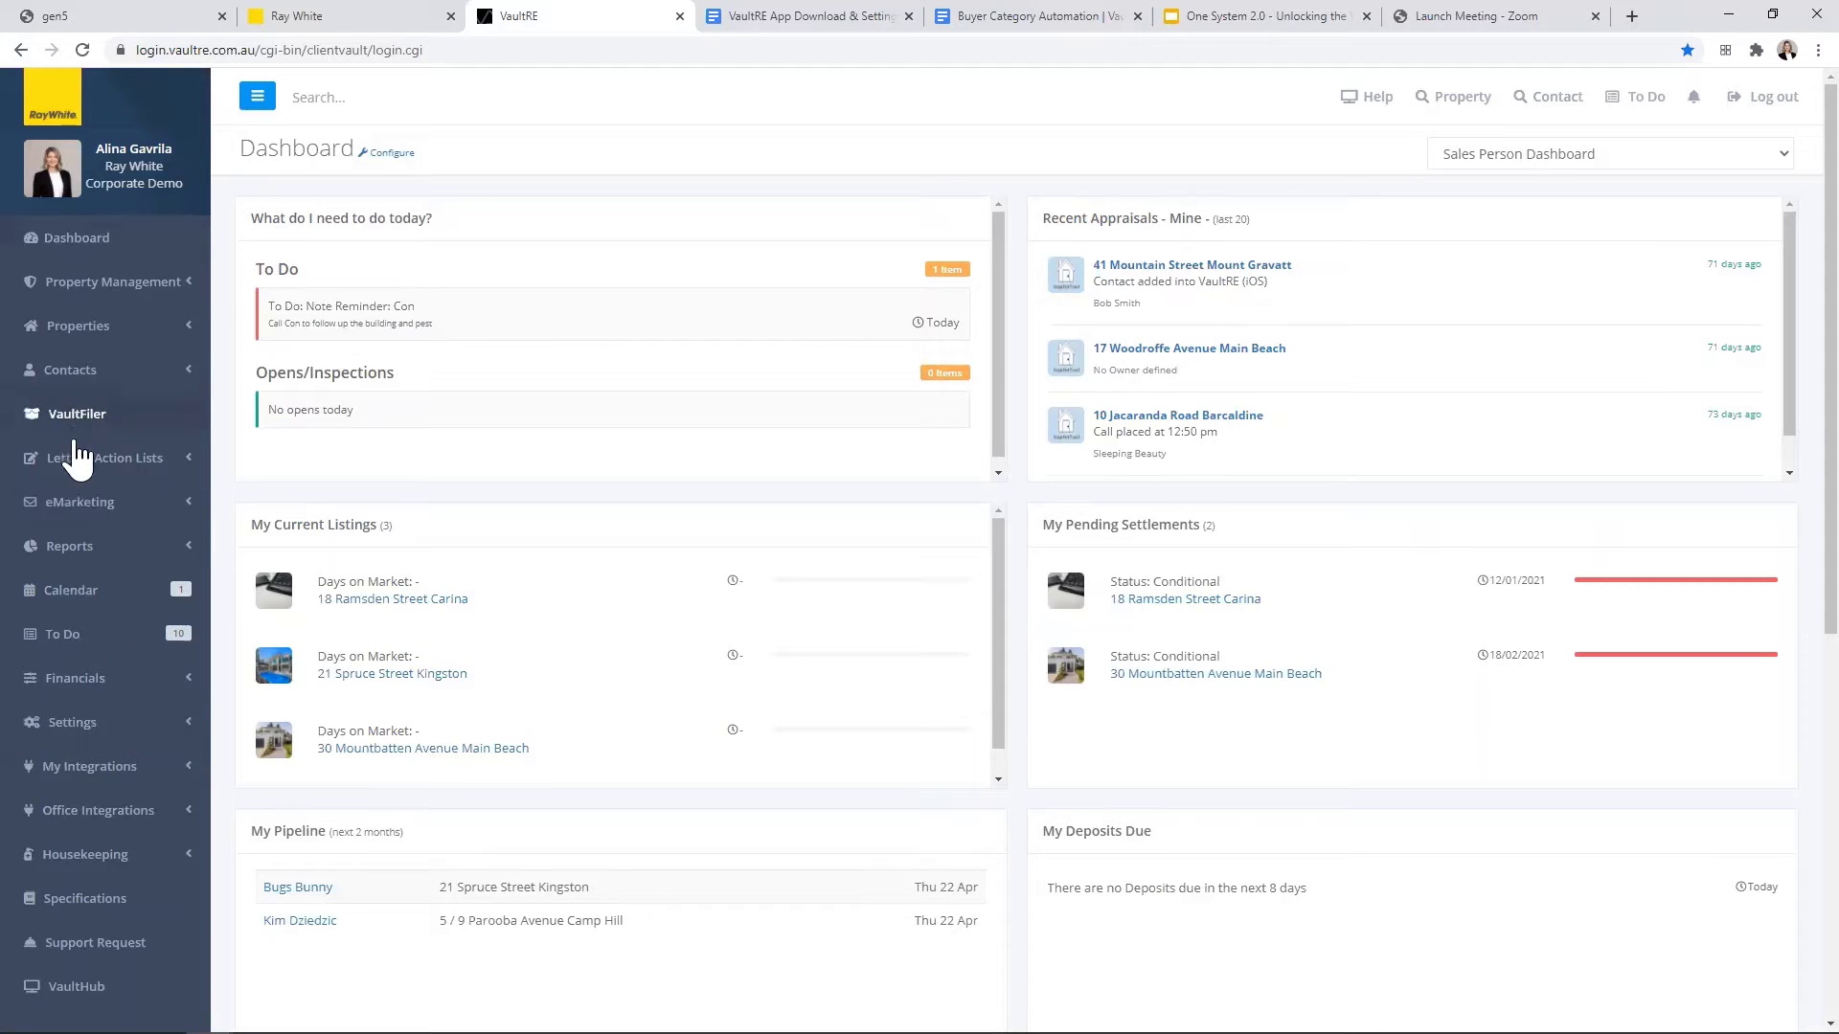
Step: Open the Setup Triggers page in the automation settings
{"action": "left_click", "coordinate": [111, 738]}
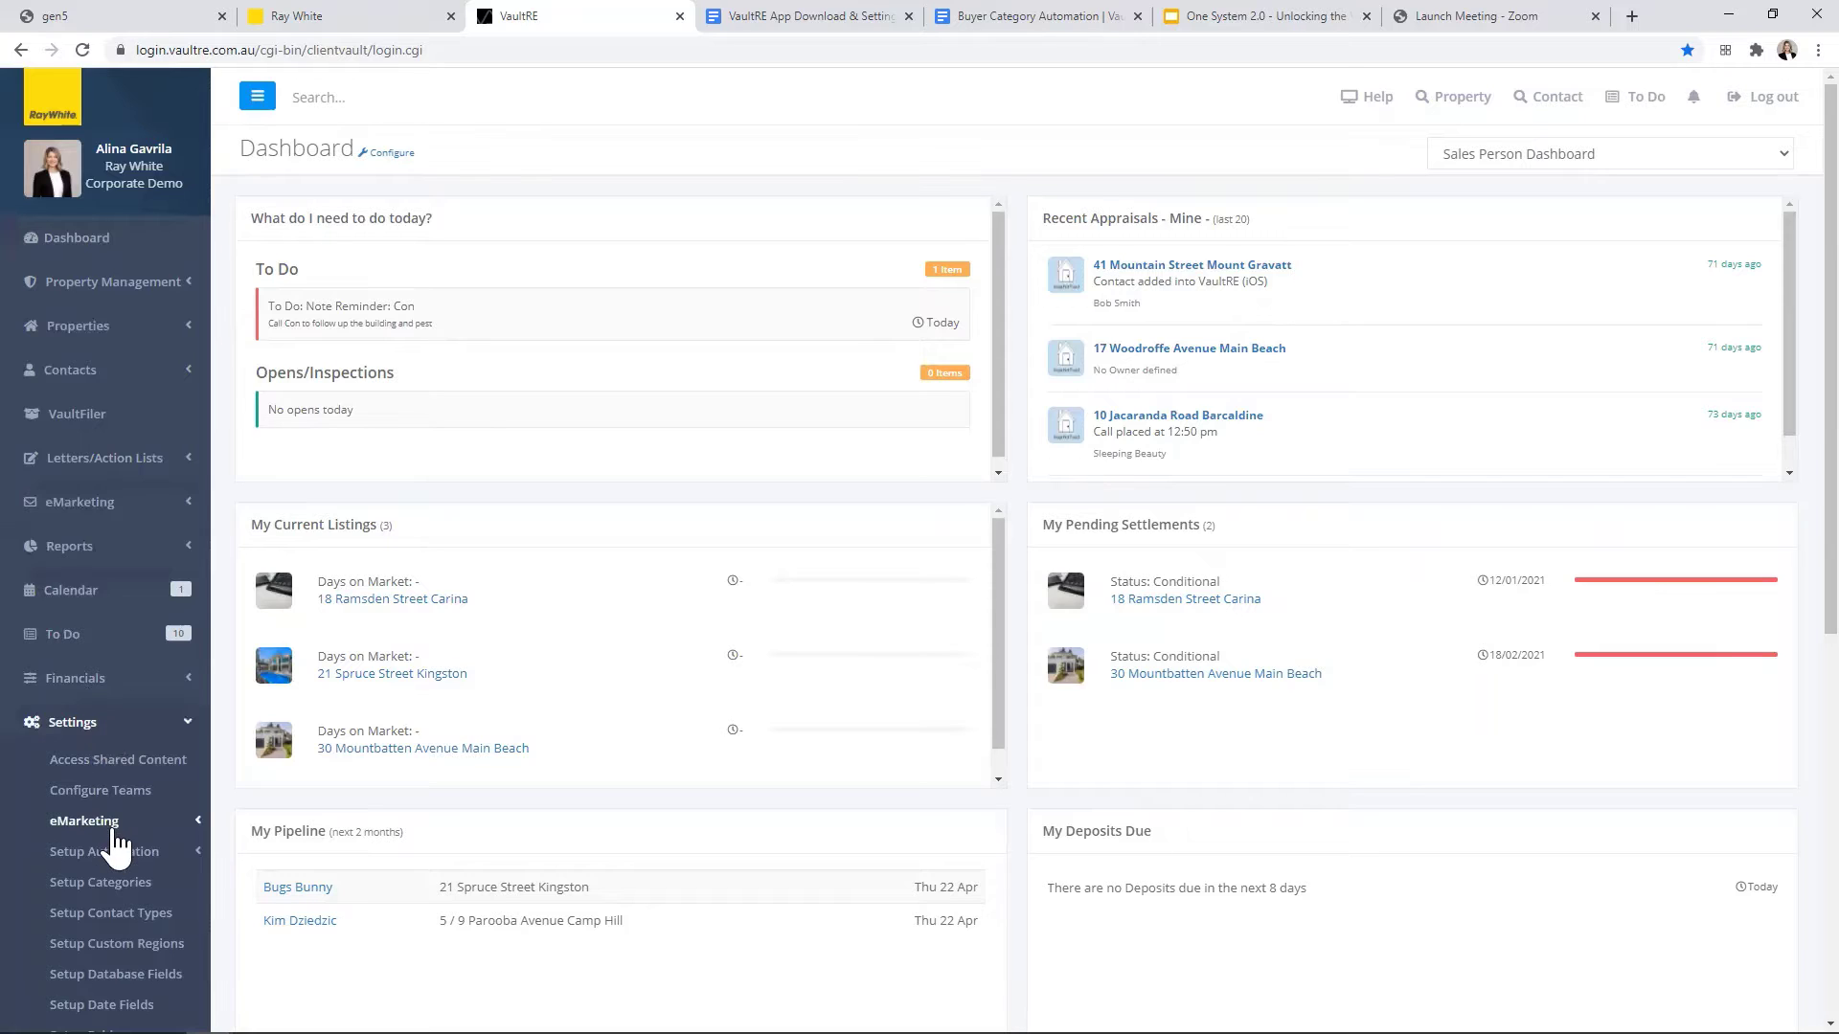
{"action": "left_click", "coordinate": [159, 864]}
{"action": "scroll", "coordinate": [160, 865], "scroll_direction": "down", "scroll_amount": 1}
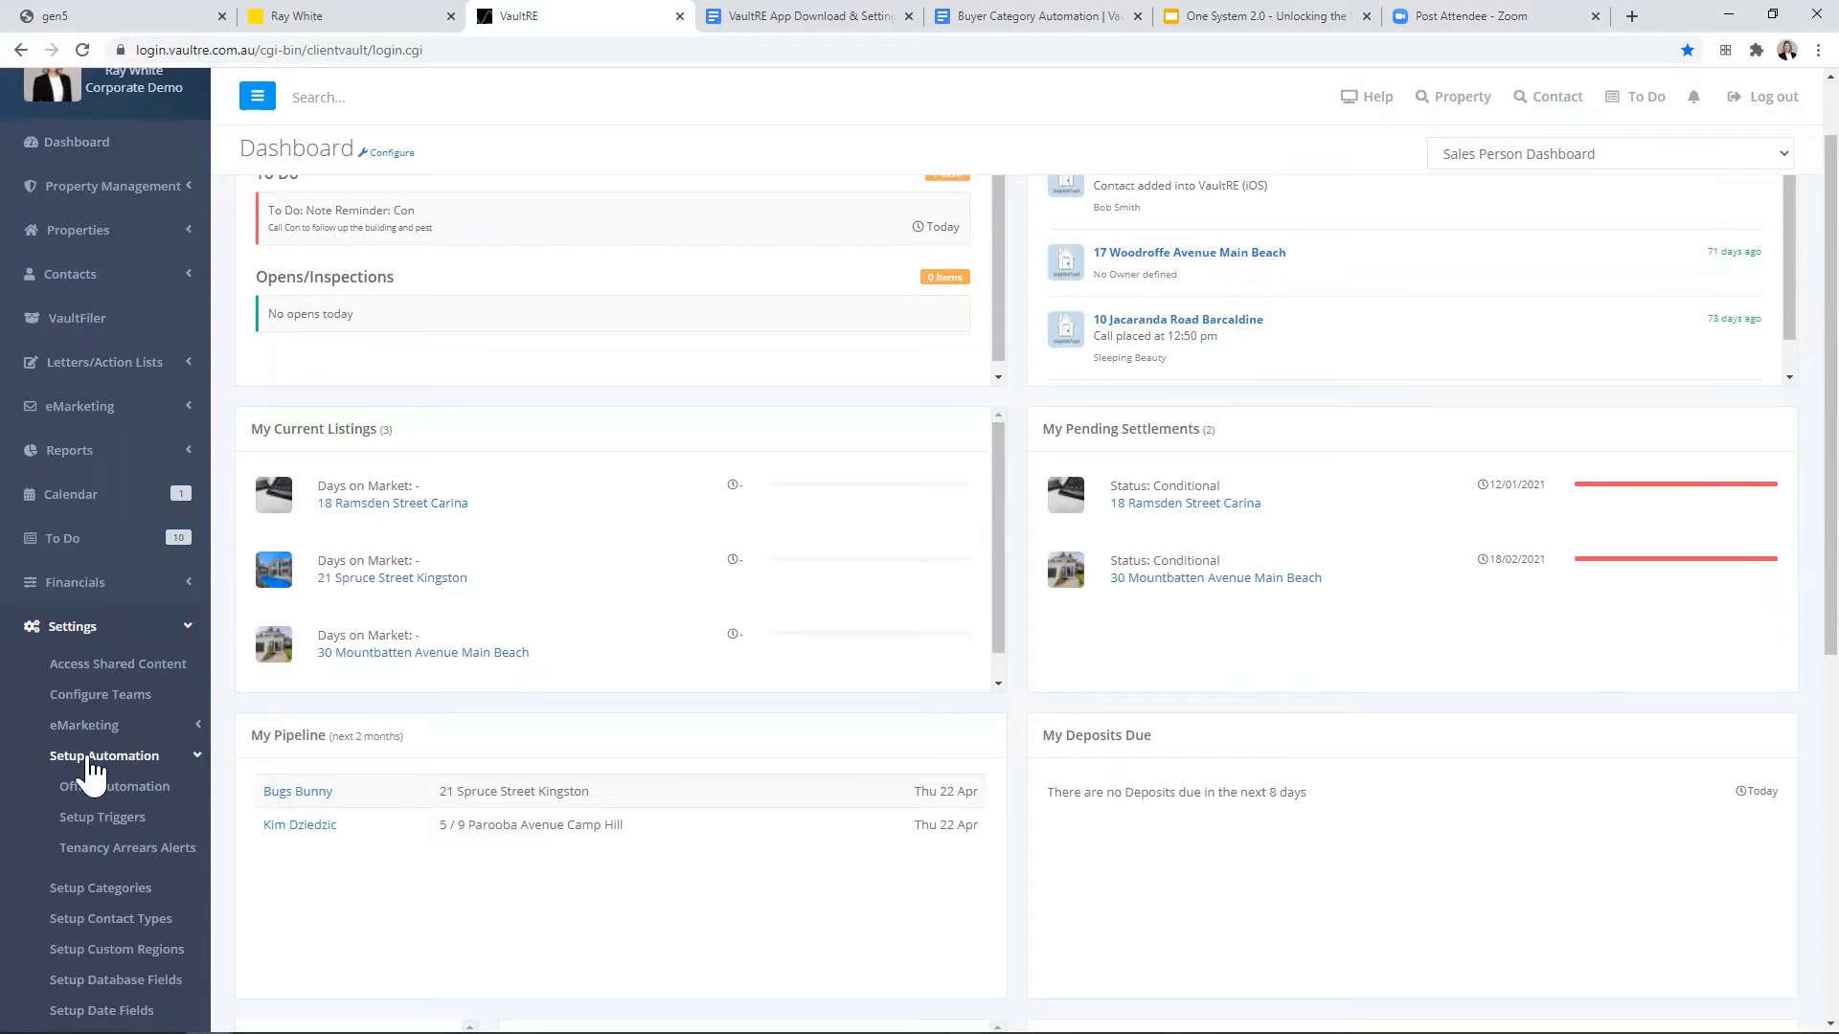
{"action": "left_click", "coordinate": [93, 819]}
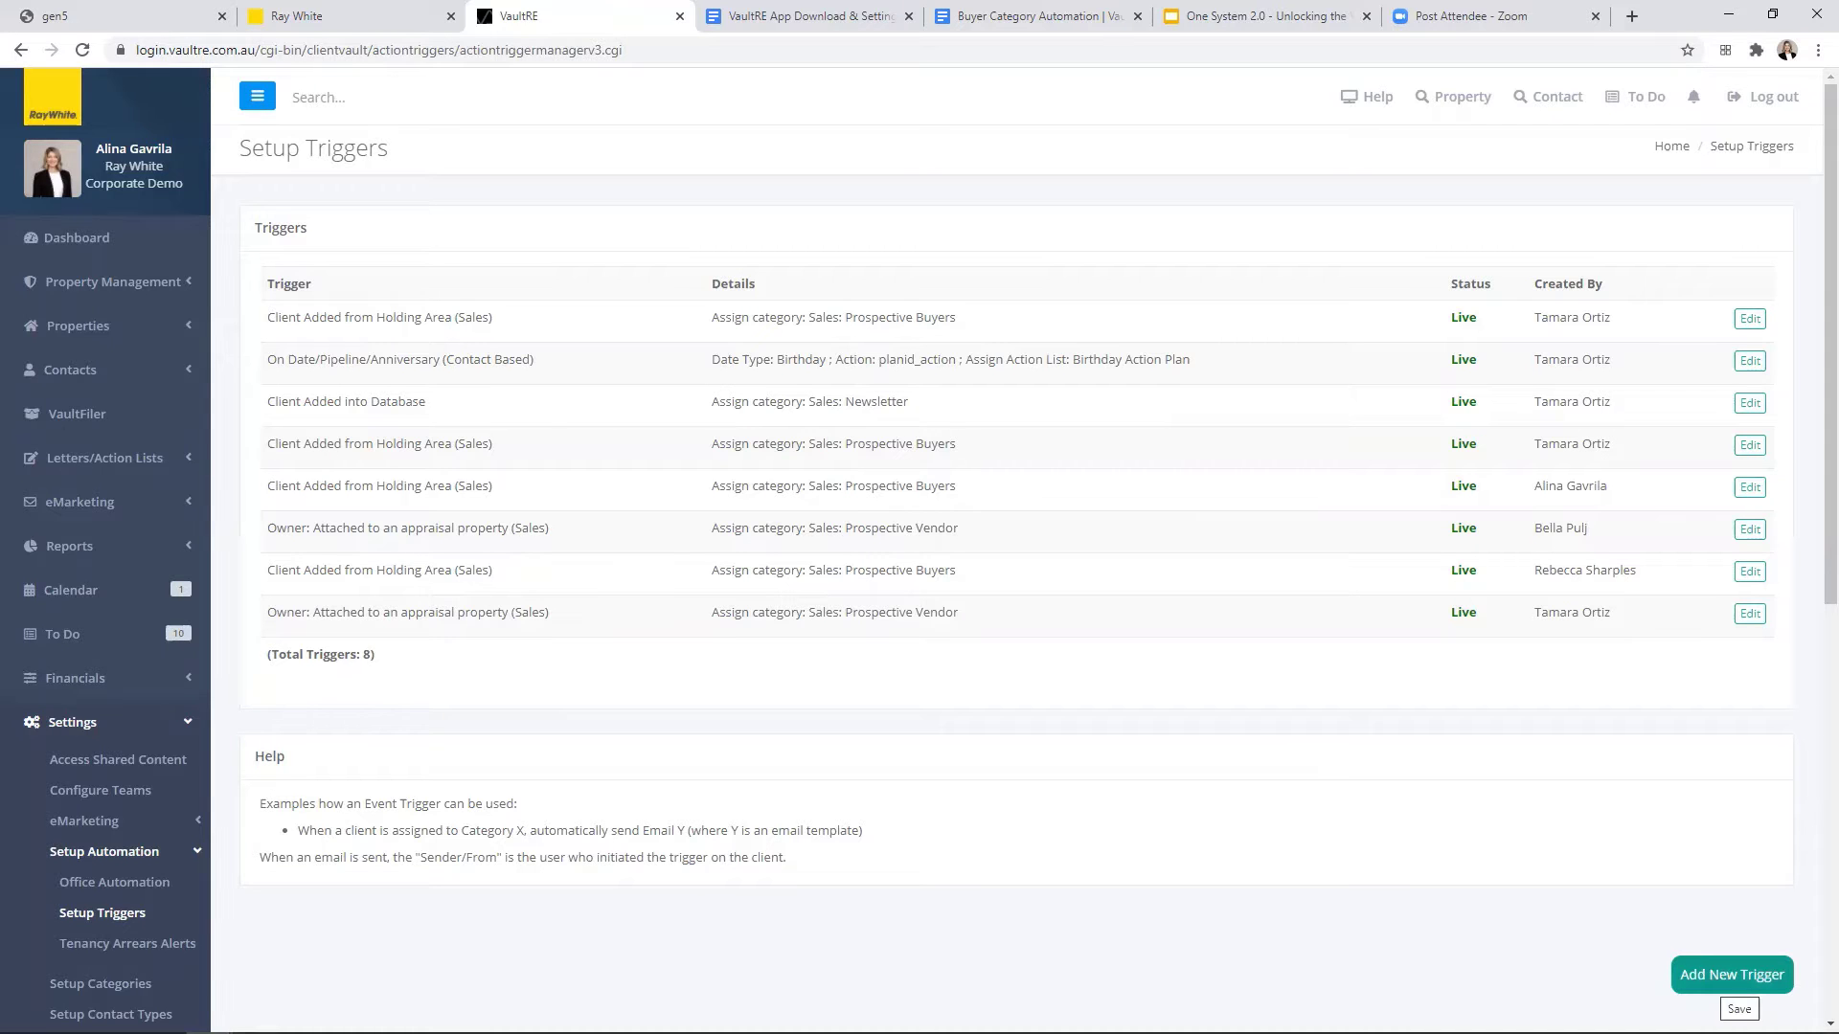
{"action": "left_click", "coordinate": [1732, 975]}
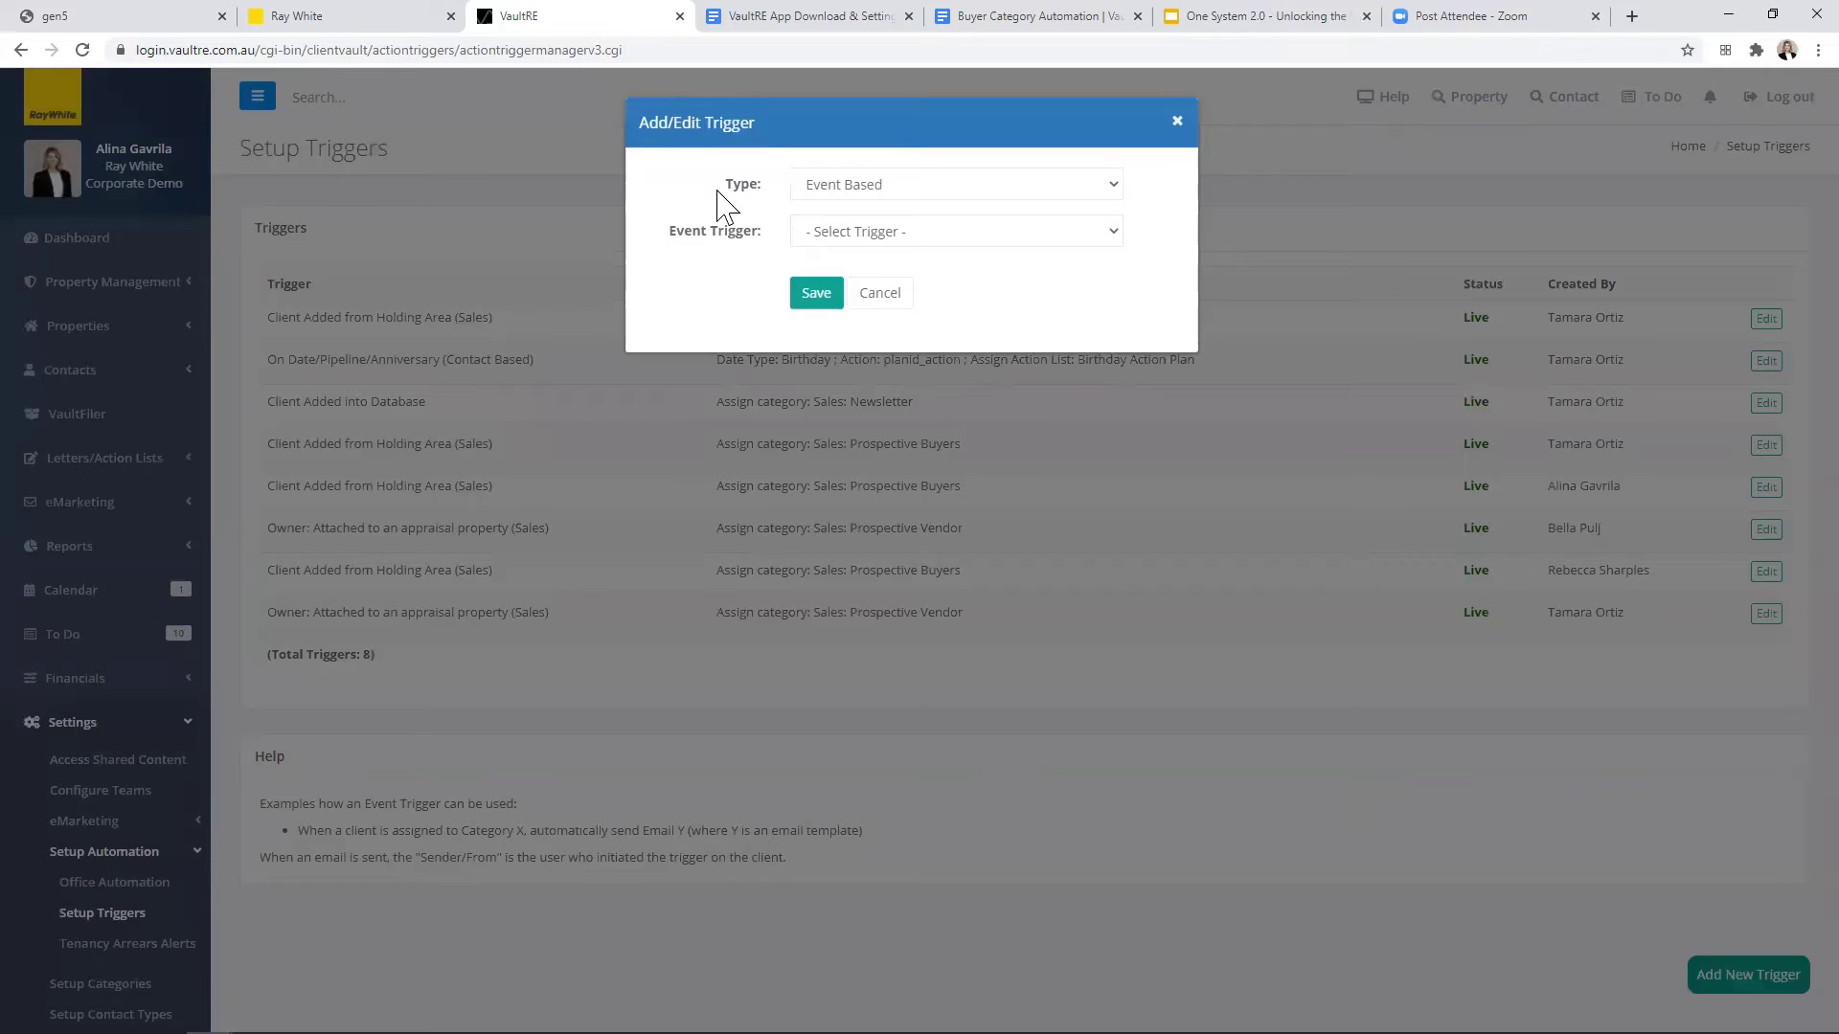
{"action": "left_click", "coordinate": [906, 192]}
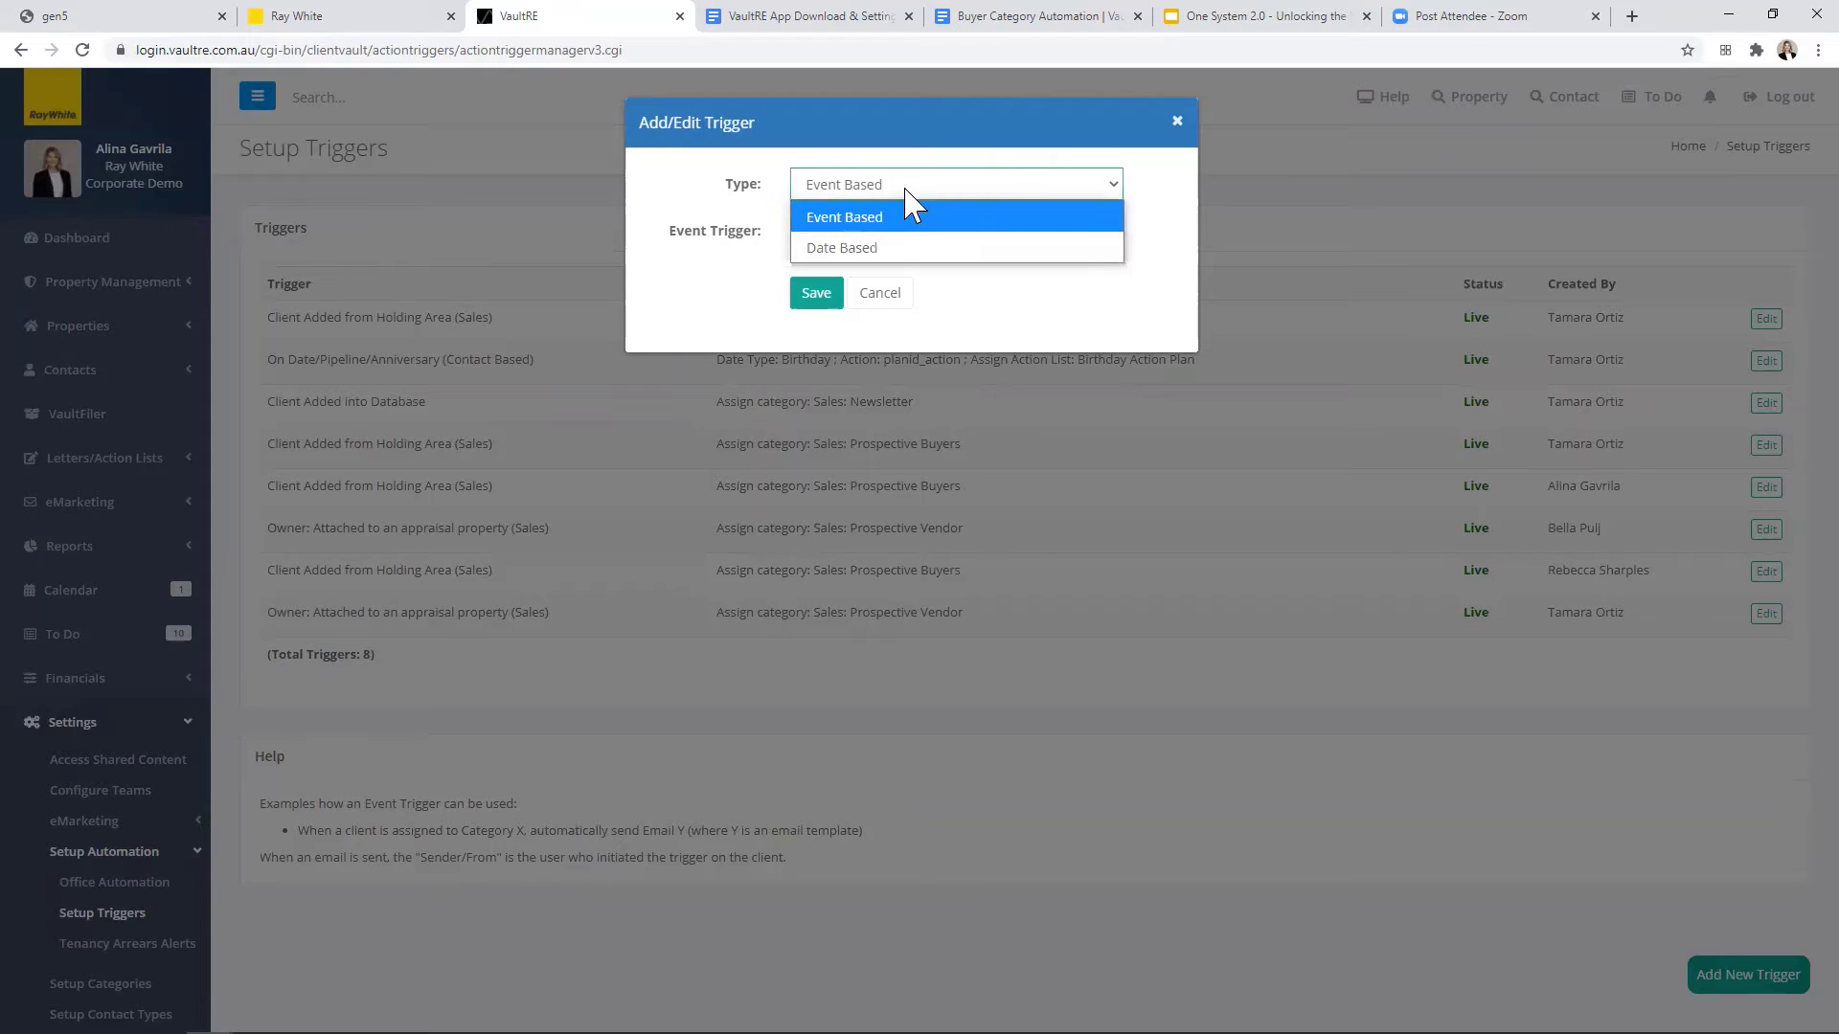
{"action": "left_click", "coordinate": [890, 251]}
{"action": "left_click", "coordinate": [907, 237]}
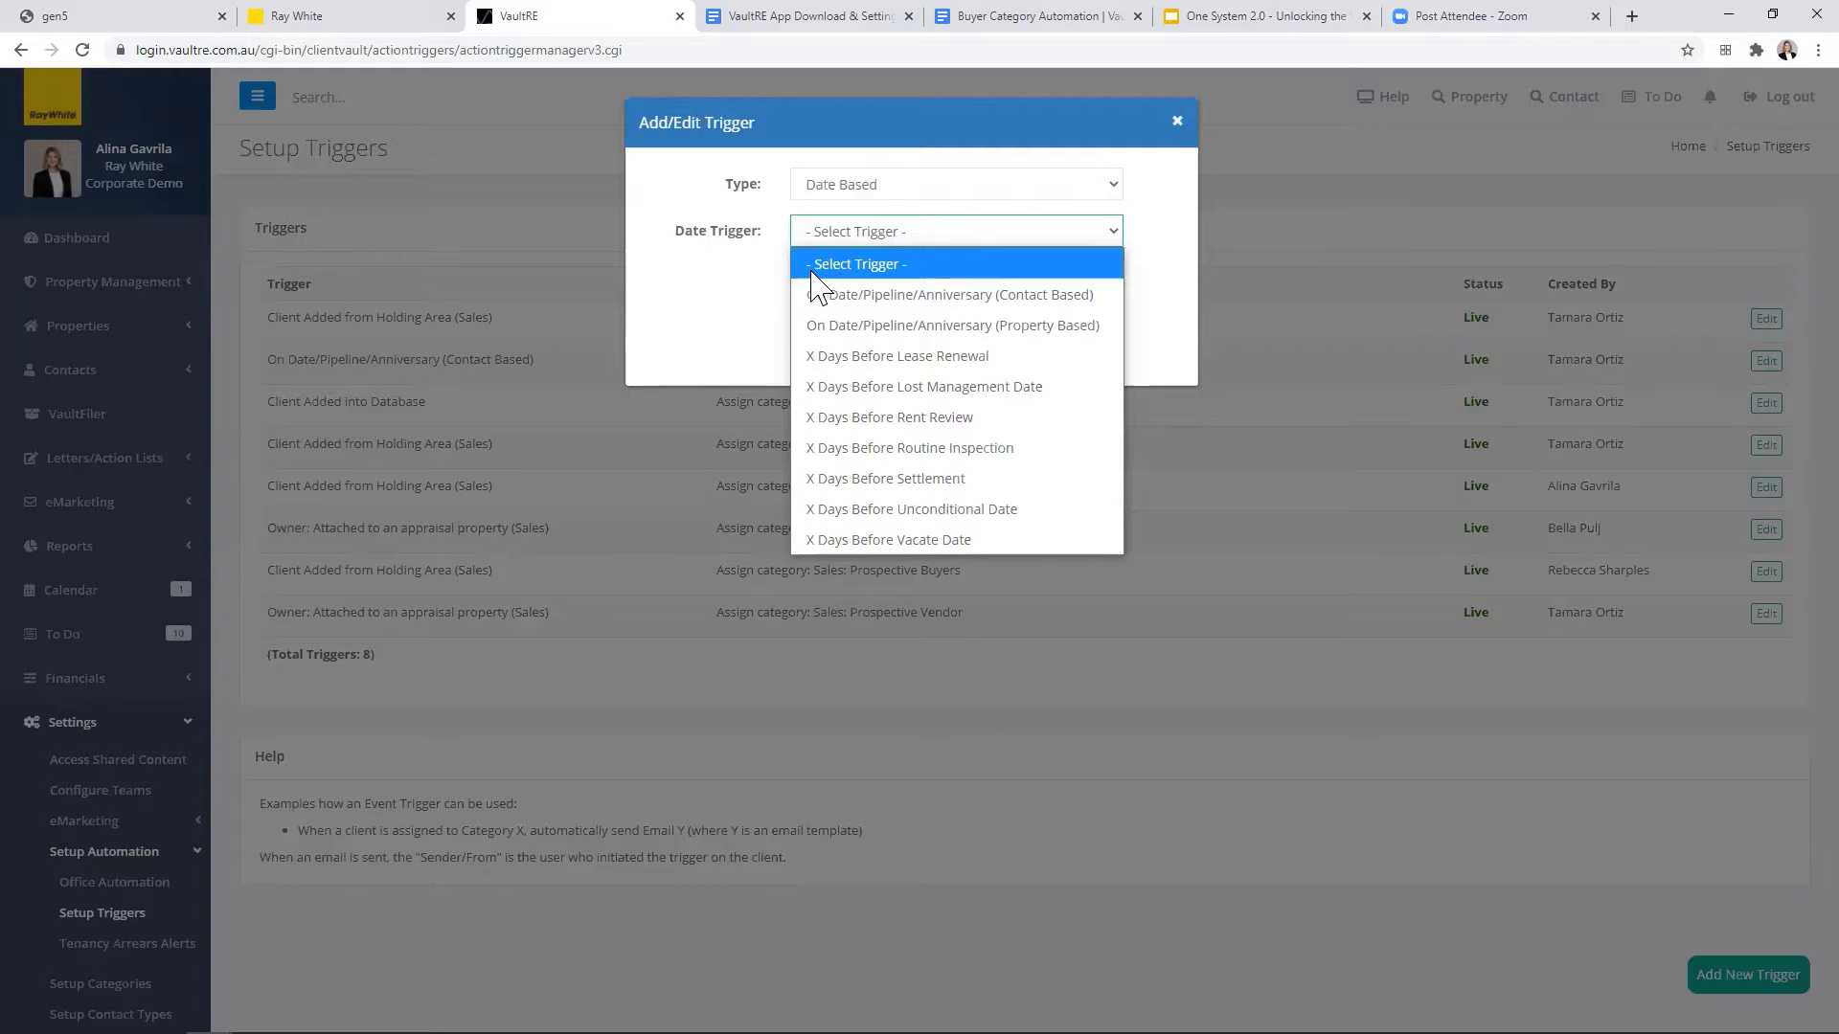
{"action": "left_click", "coordinate": [810, 268]}
{"action": "left_click", "coordinate": [867, 240]}
{"action": "left_click", "coordinate": [847, 354]}
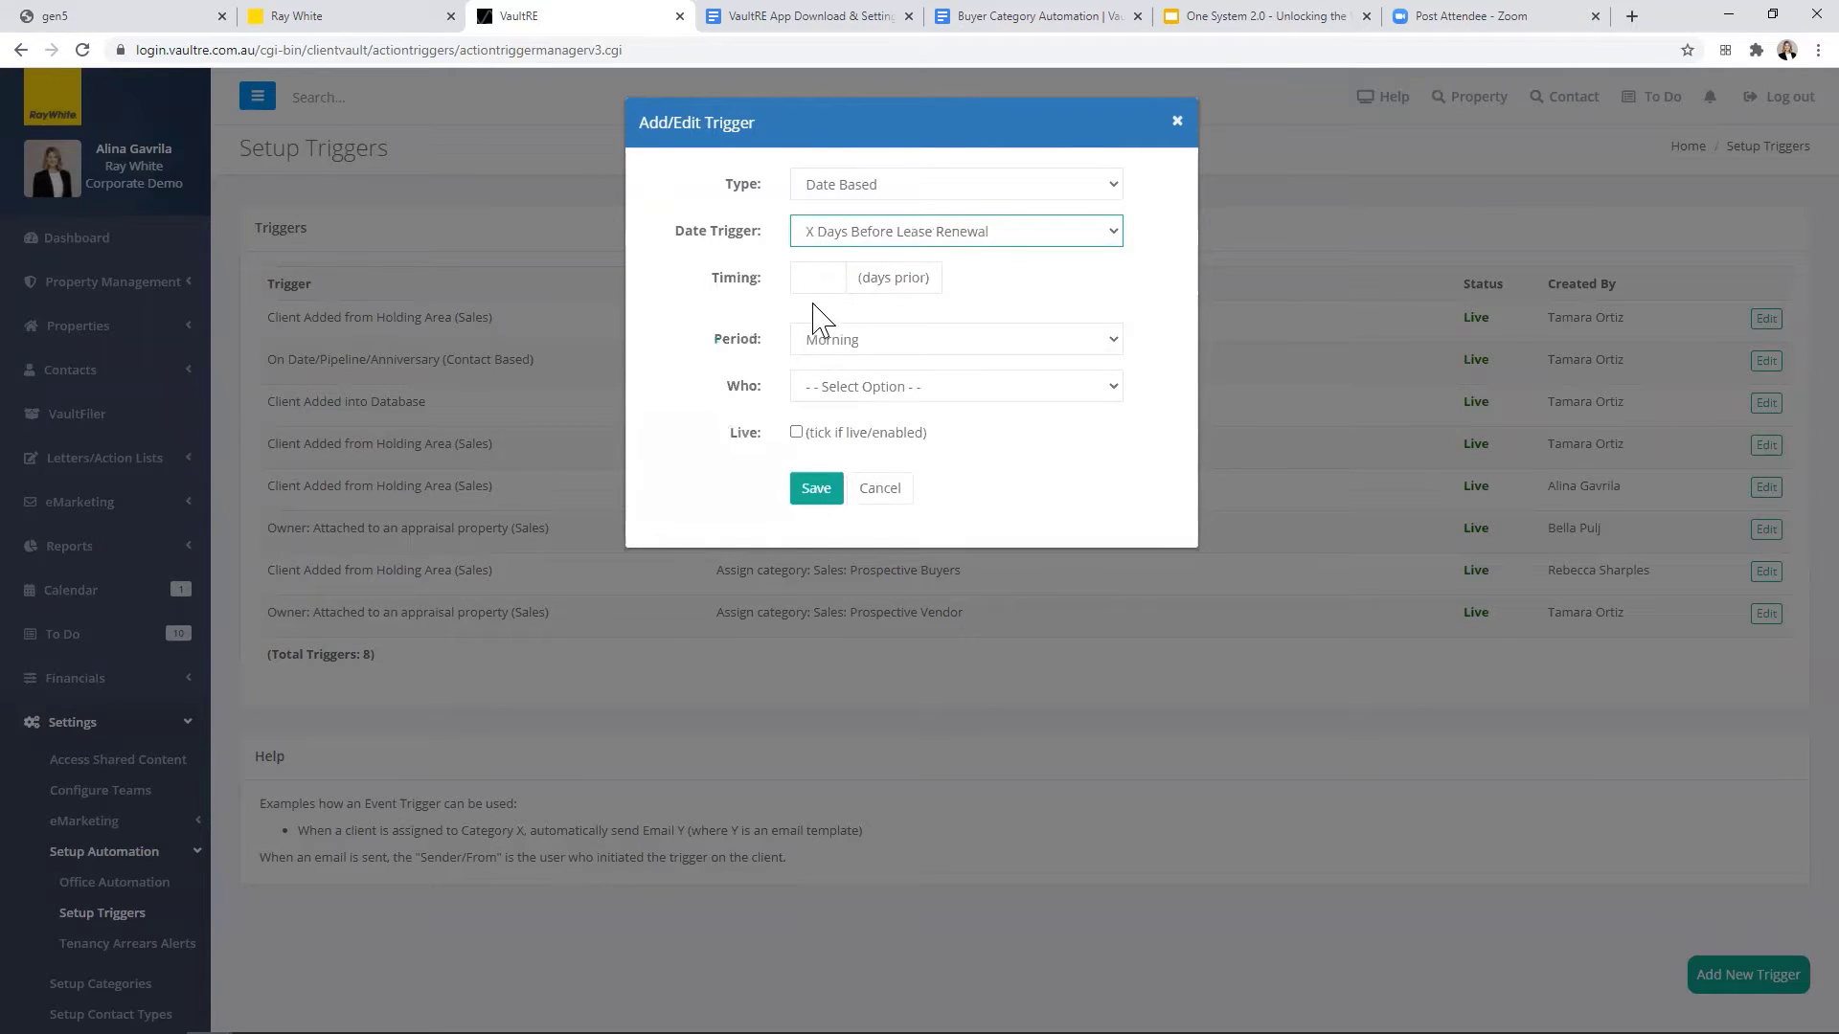
{"action": "left_click", "coordinate": [916, 231]}
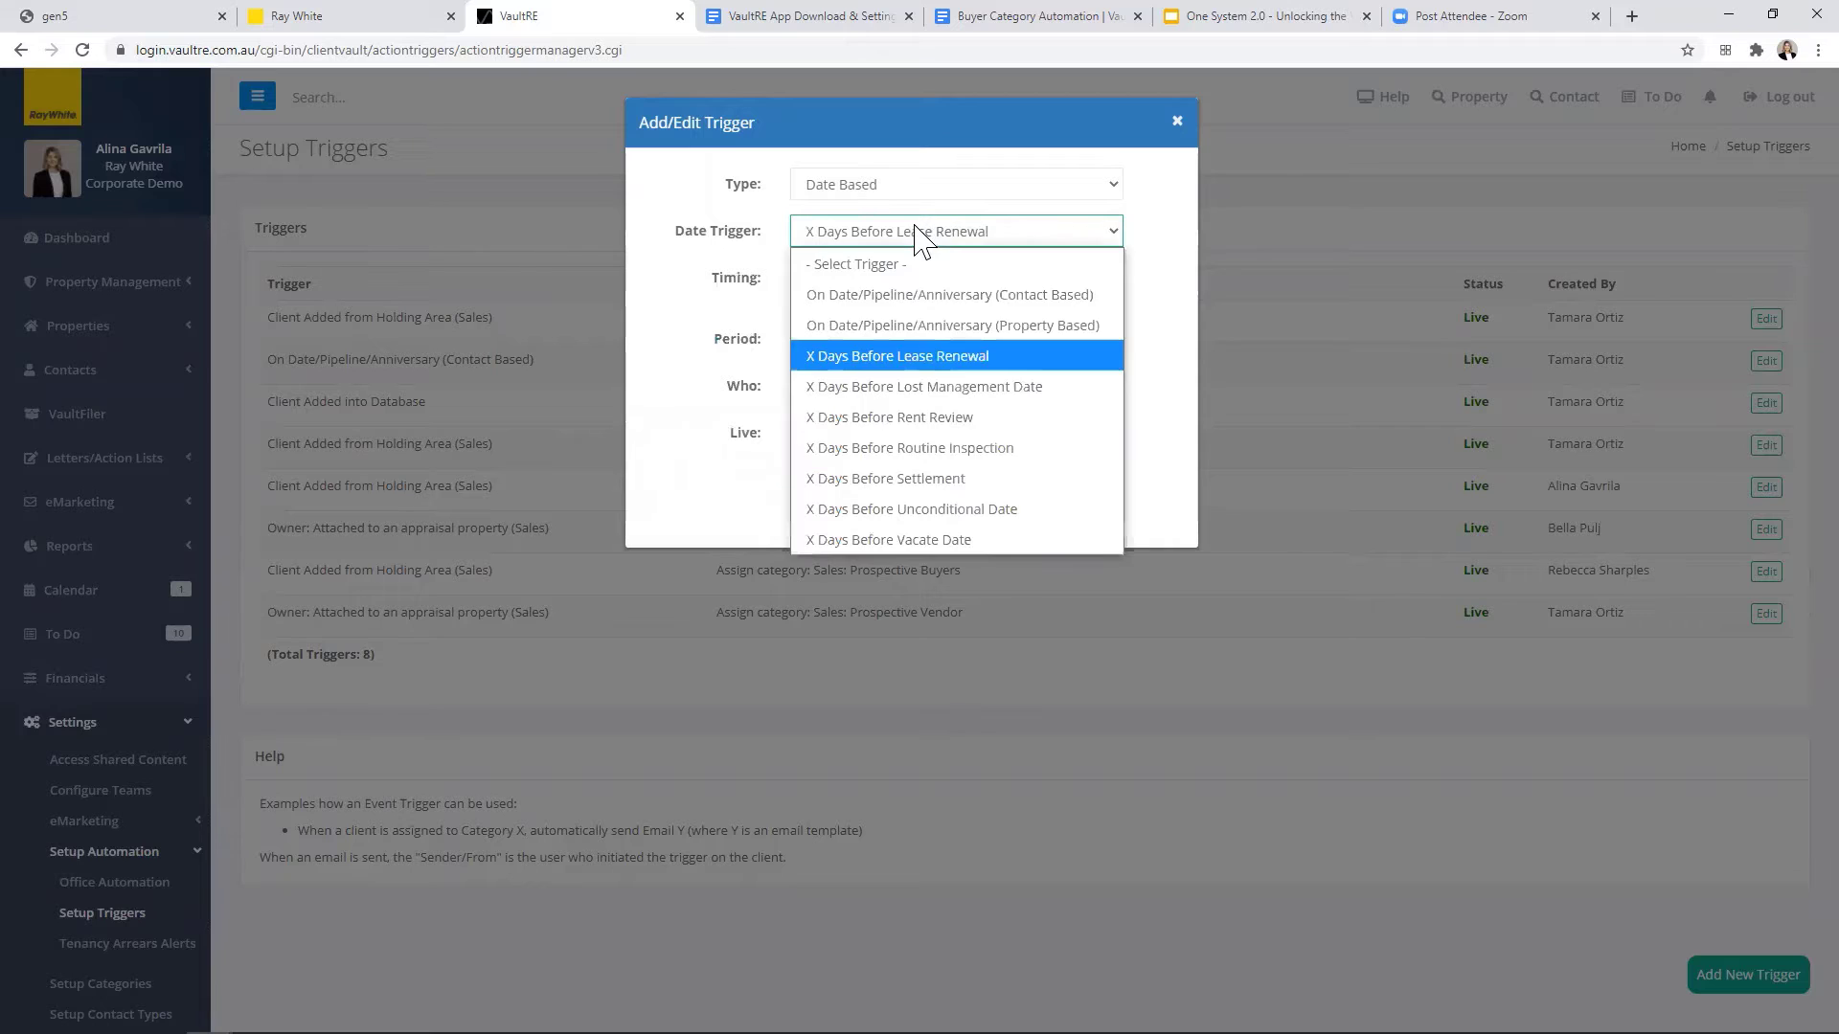
{"action": "left_click", "coordinate": [910, 297]}
{"action": "left_click", "coordinate": [910, 286]}
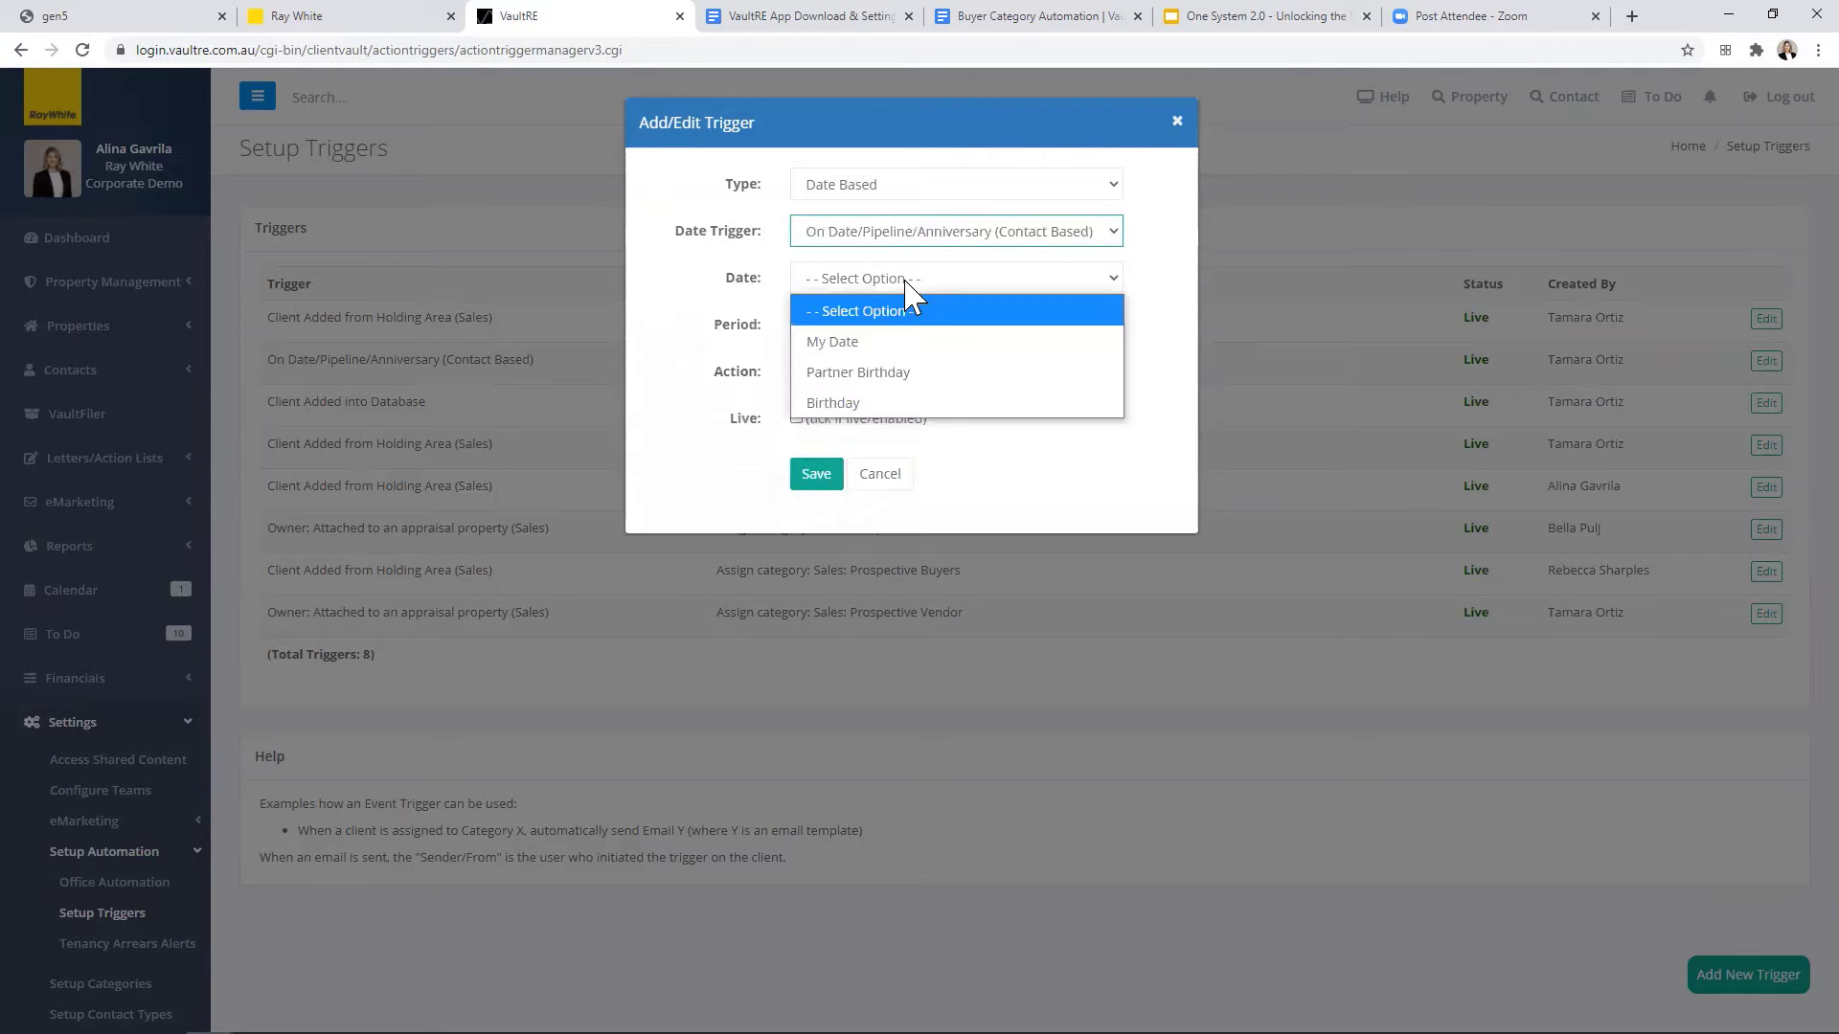
{"action": "left_click", "coordinate": [867, 373]}
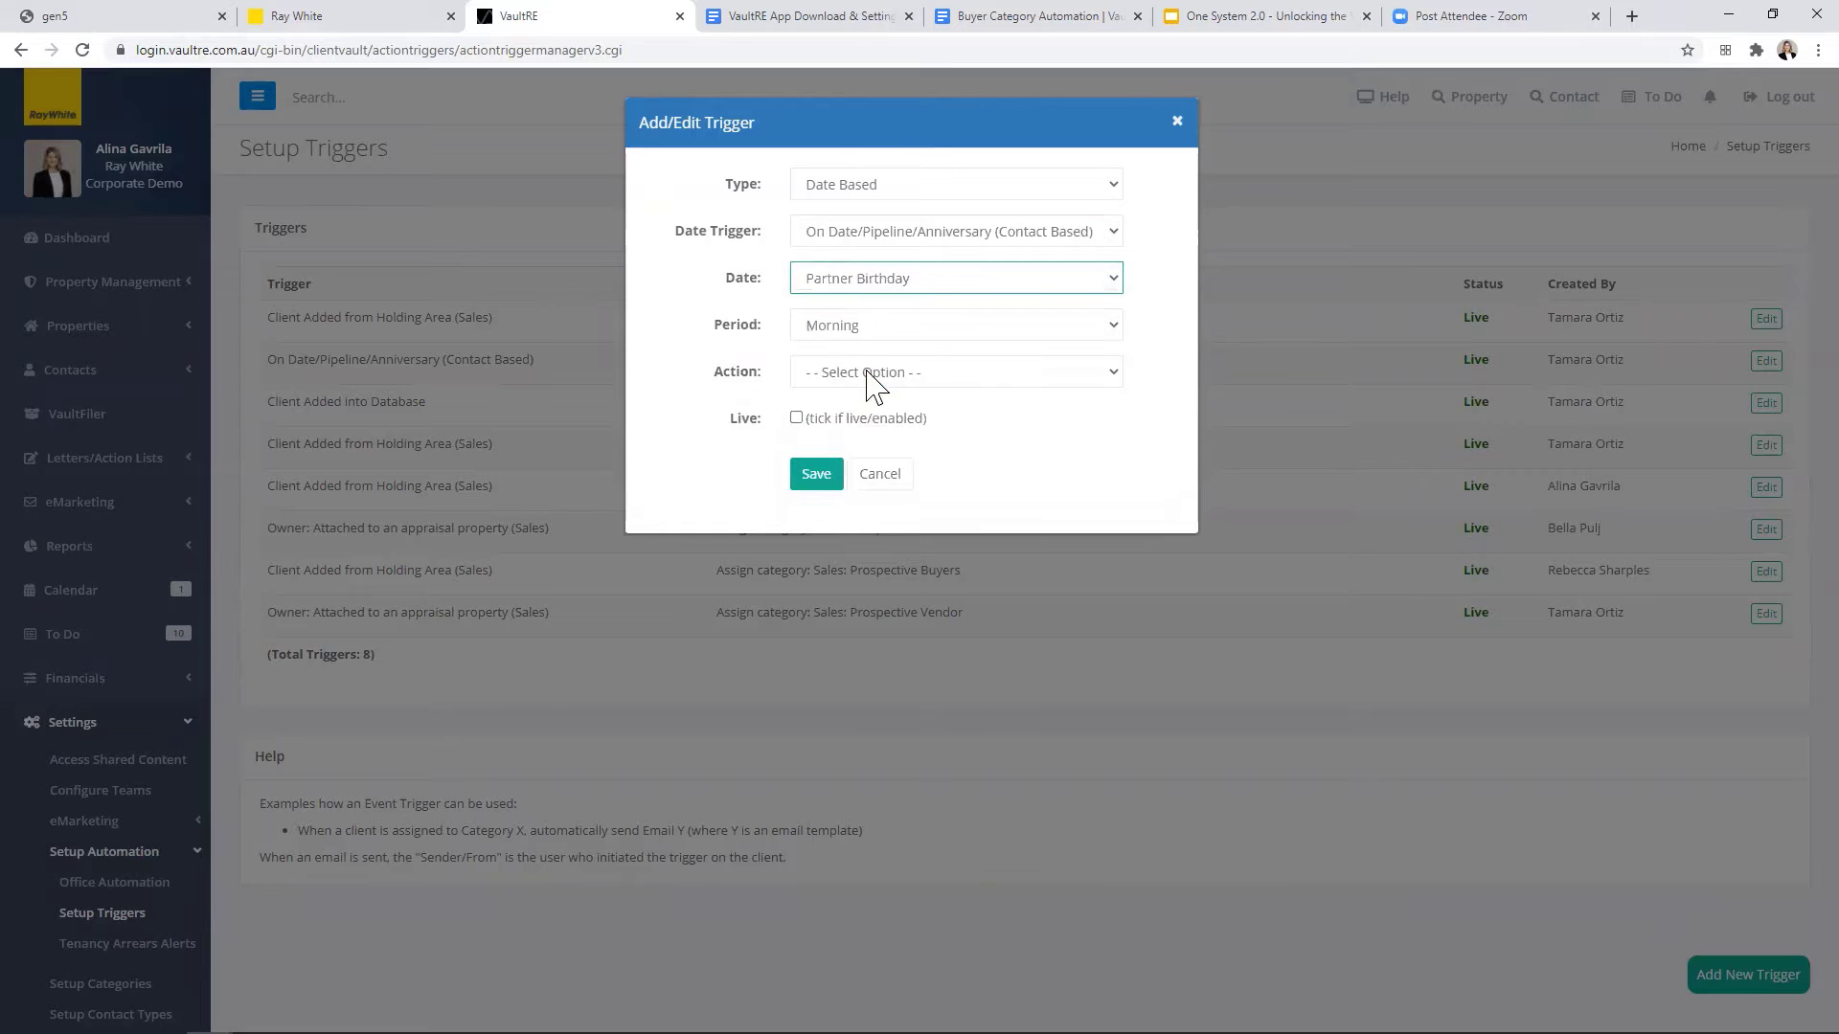
{"action": "left_click", "coordinate": [917, 330]}
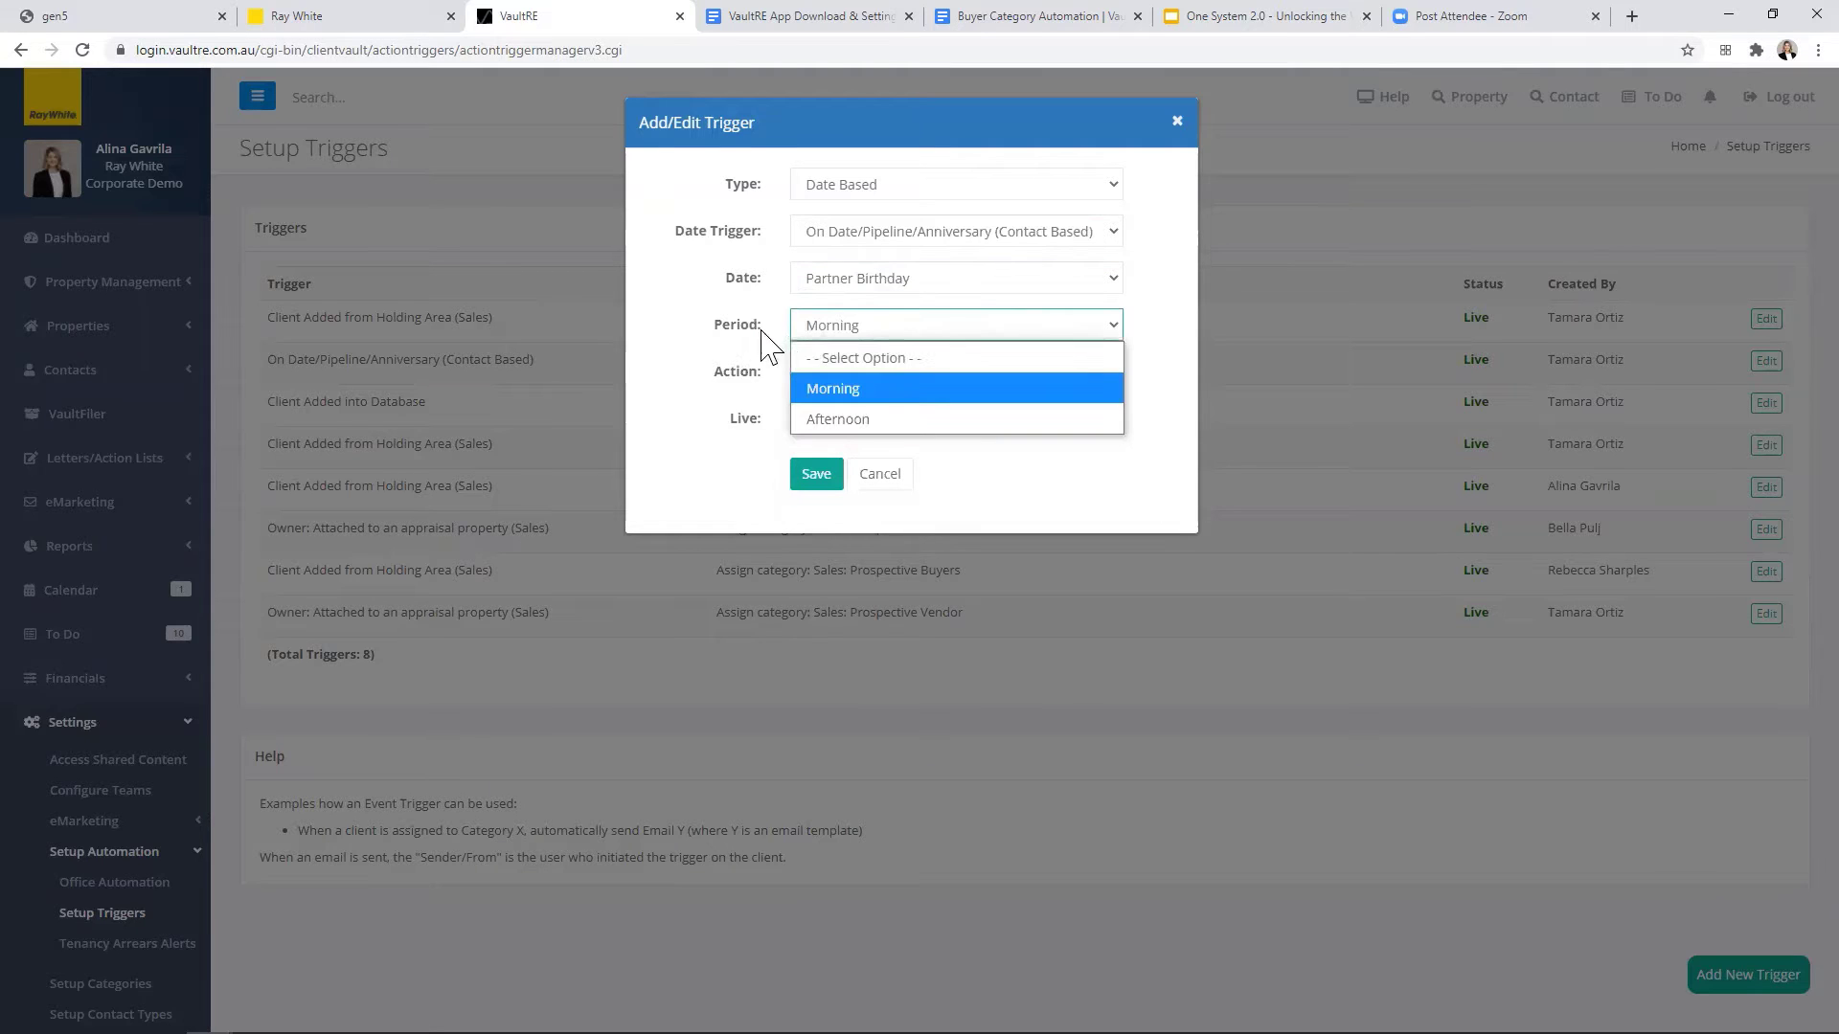
{"action": "left_click", "coordinate": [676, 279]}
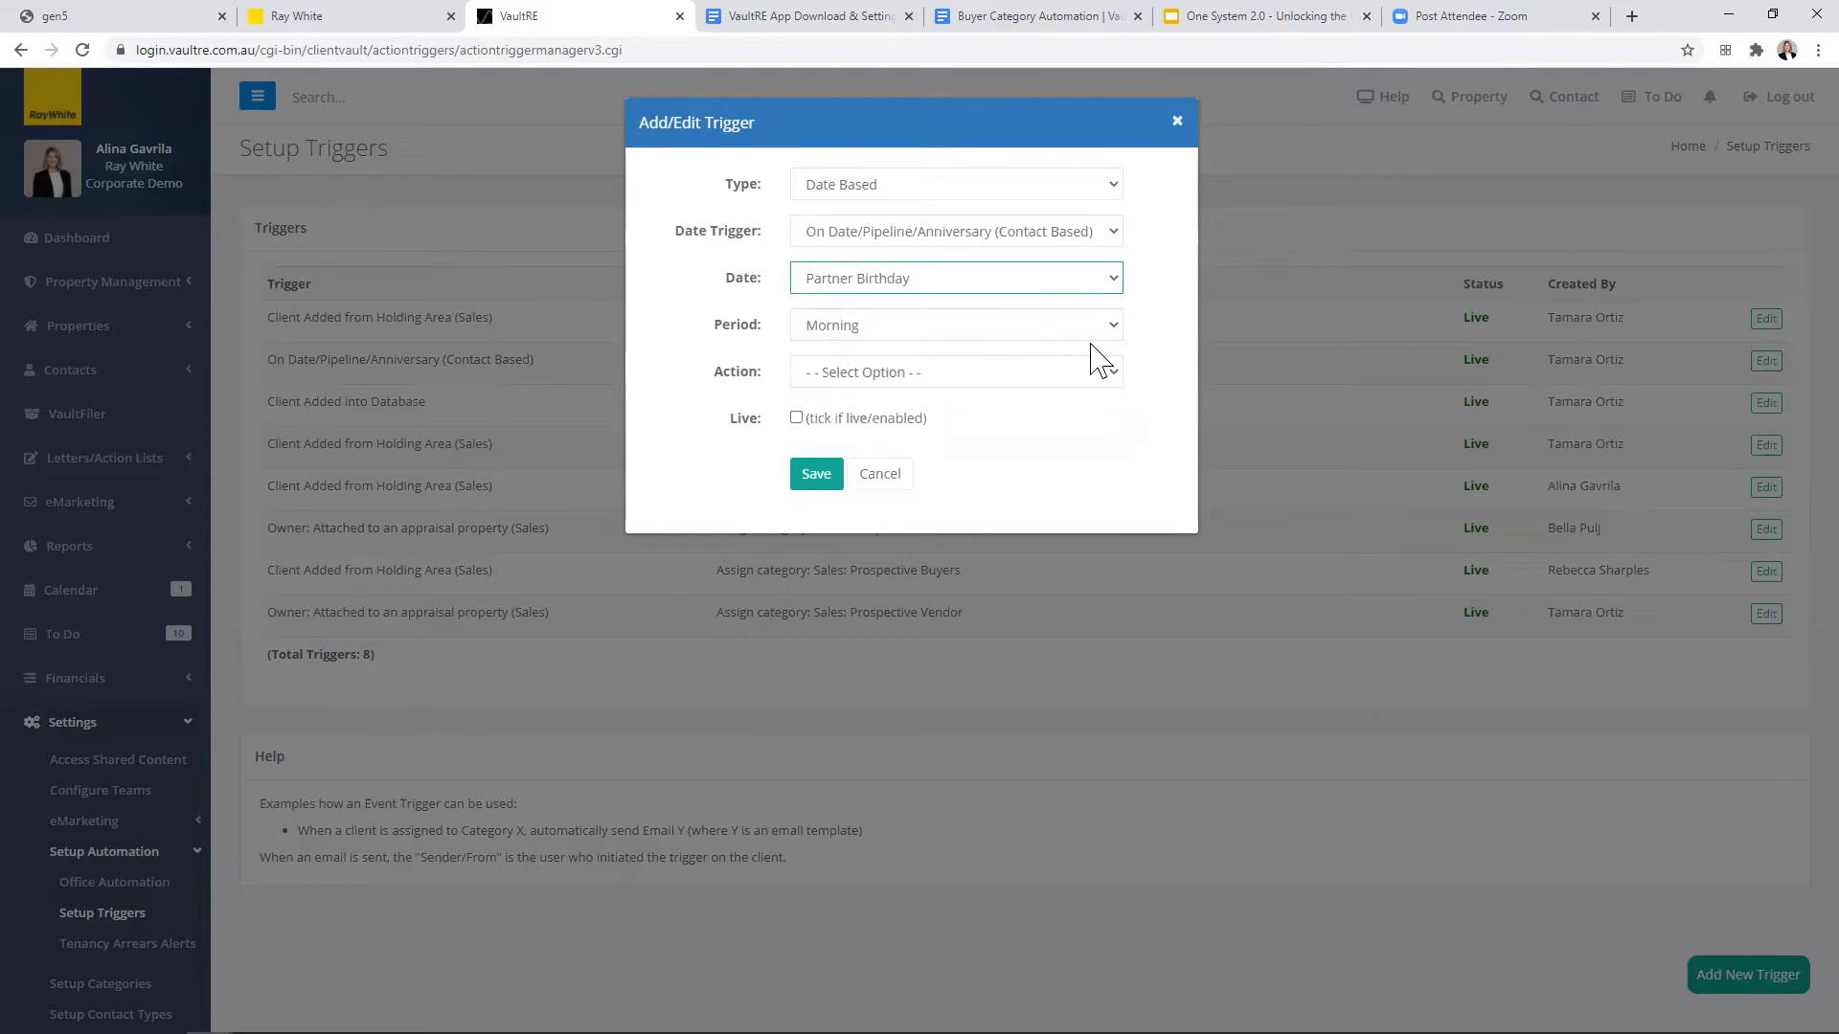
{"action": "left_click", "coordinate": [888, 479]}
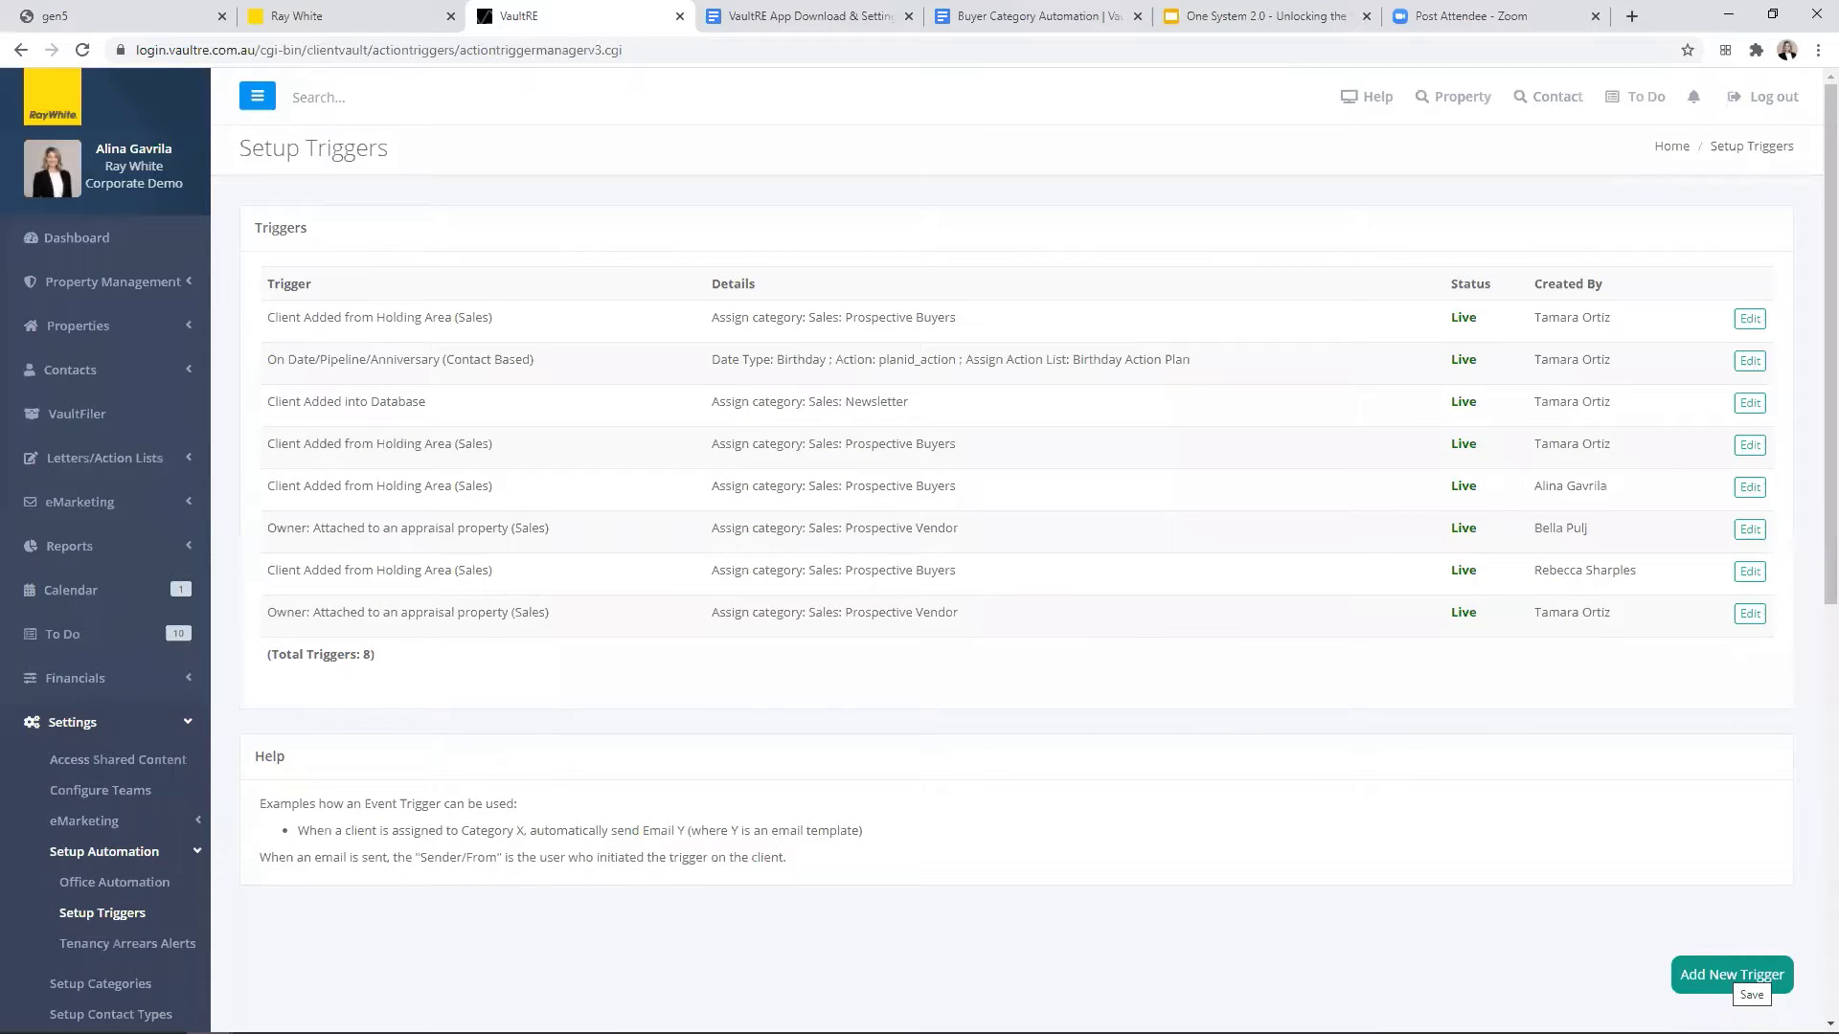
Step: Start a new event-based trigger for Client Added from Holding Area (Sales) with the action Categorise As
{"action": "left_click", "coordinate": [1731, 974]}
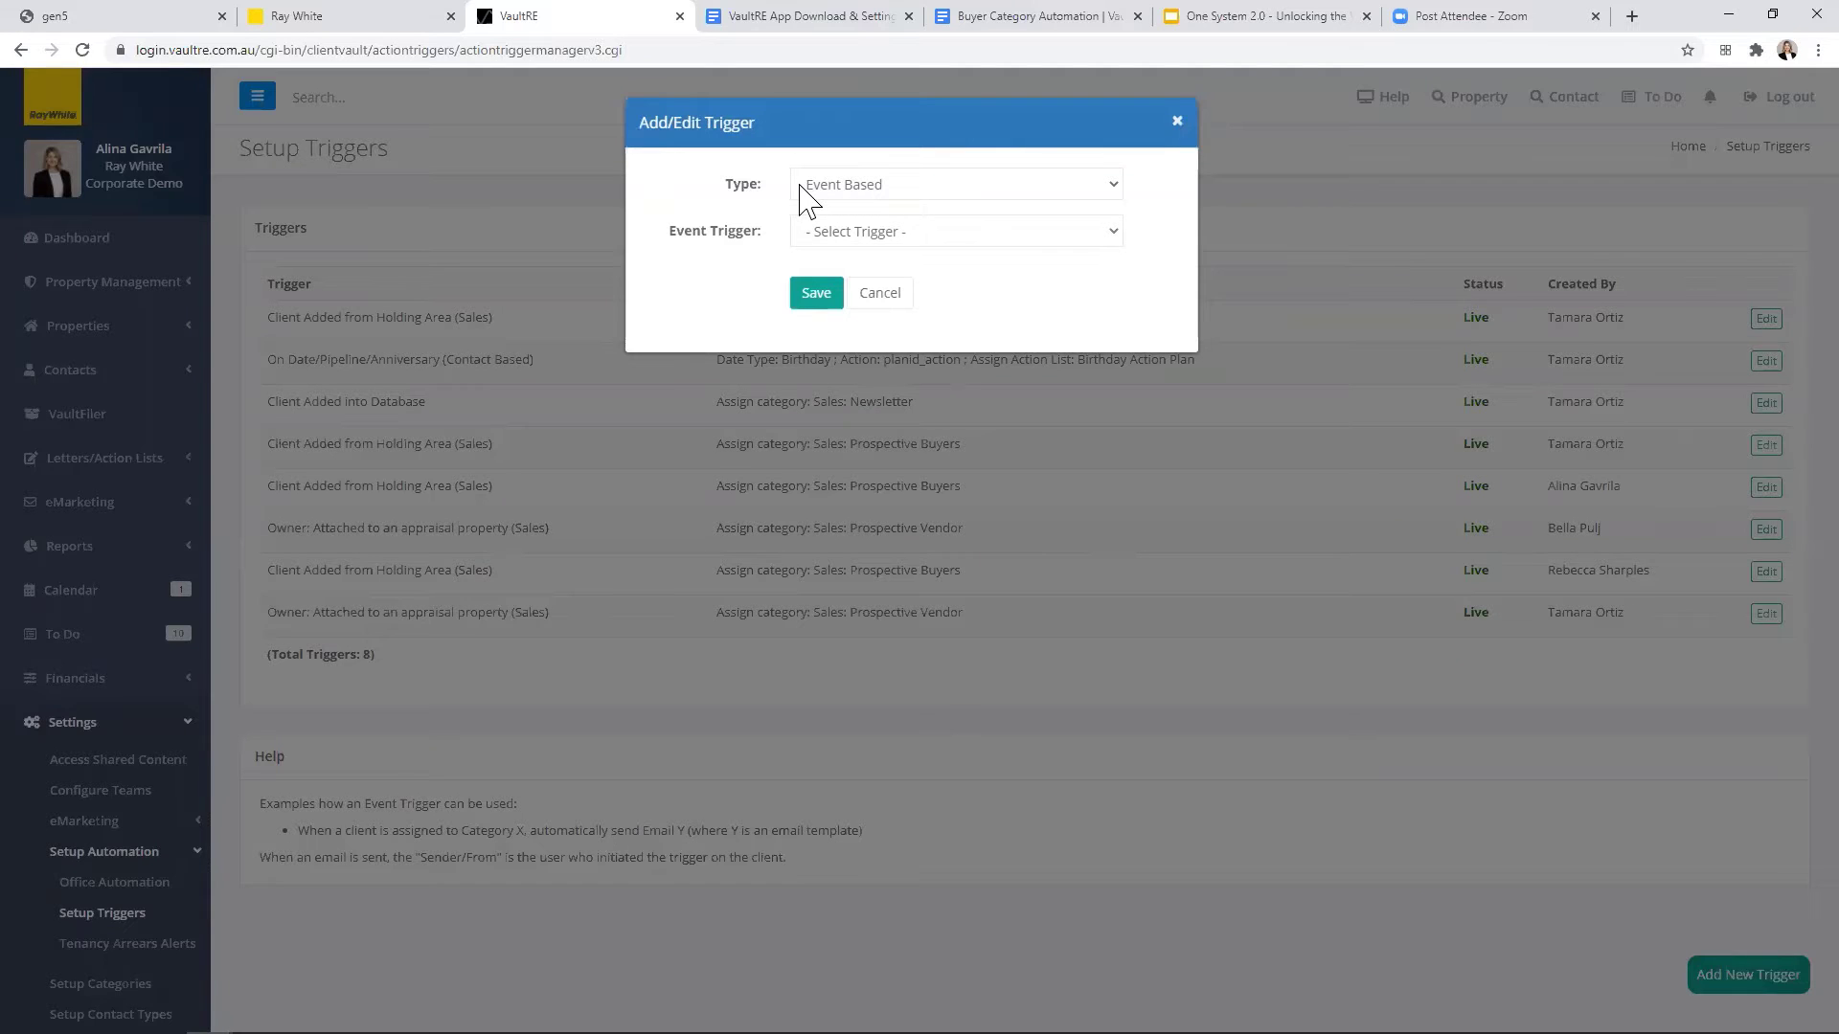
{"action": "left_click", "coordinate": [925, 235]}
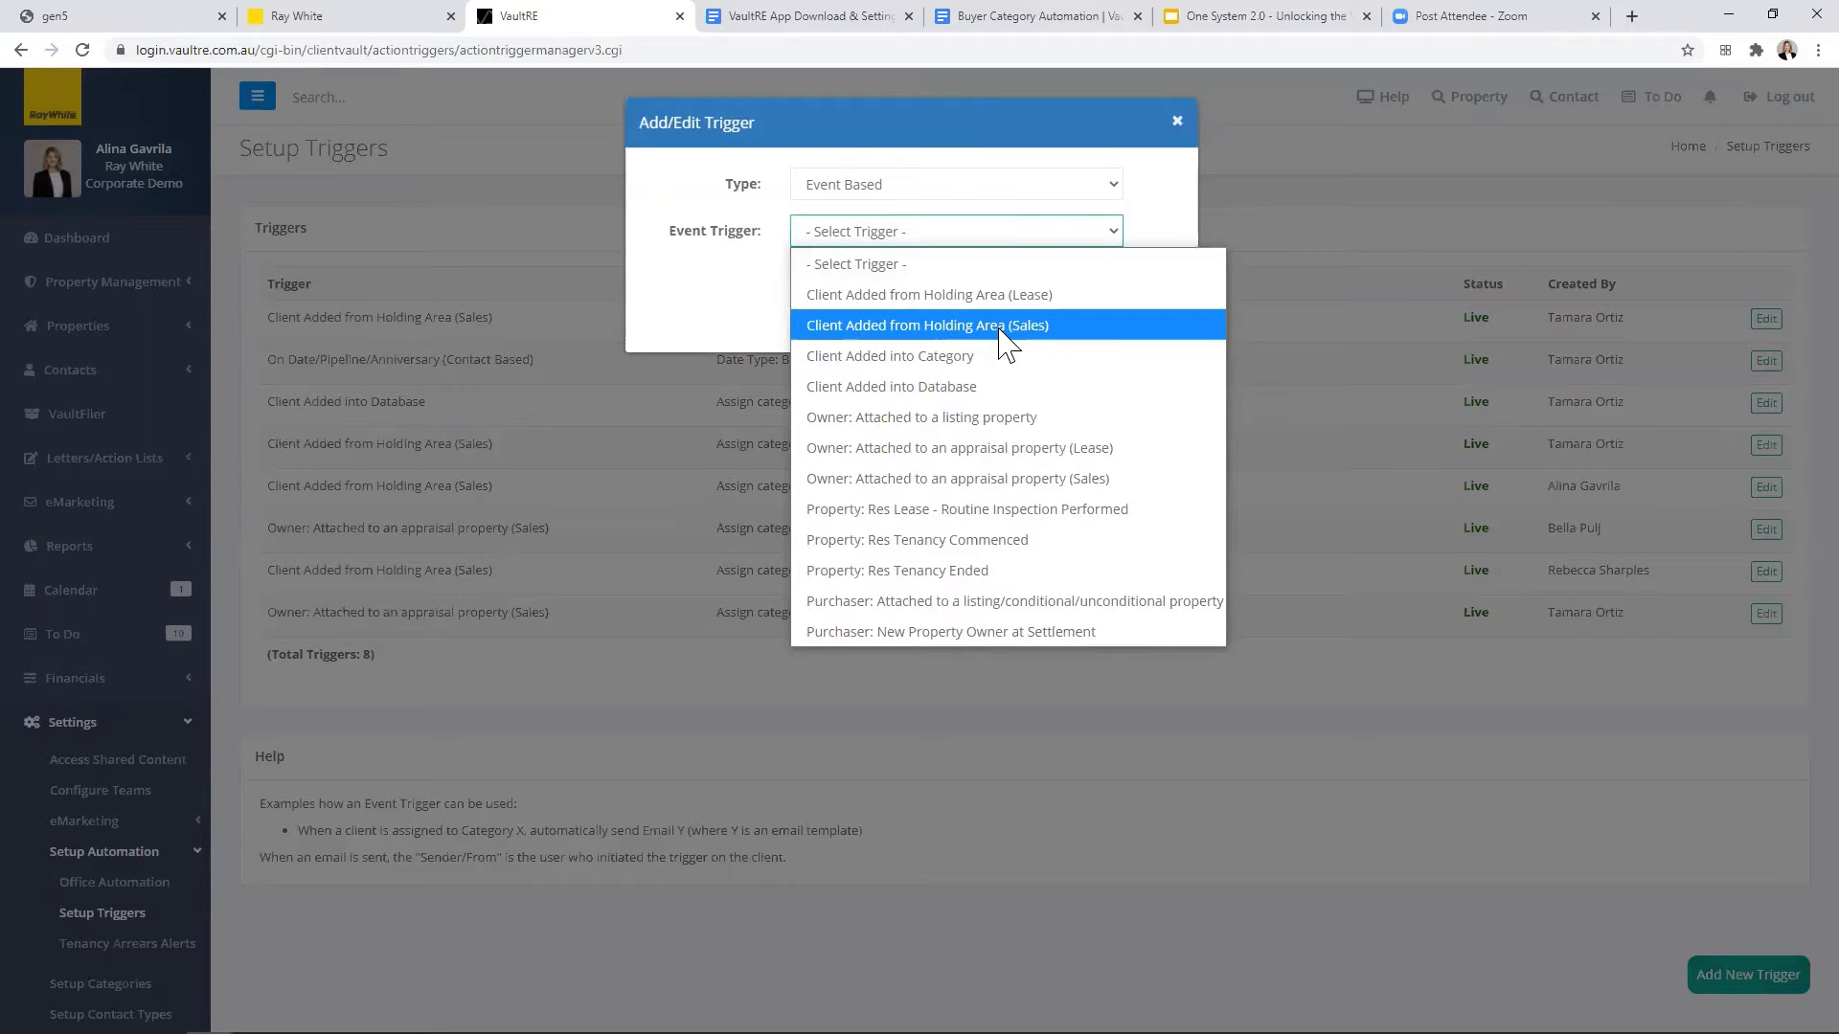
{"action": "left_click", "coordinate": [1080, 342]}
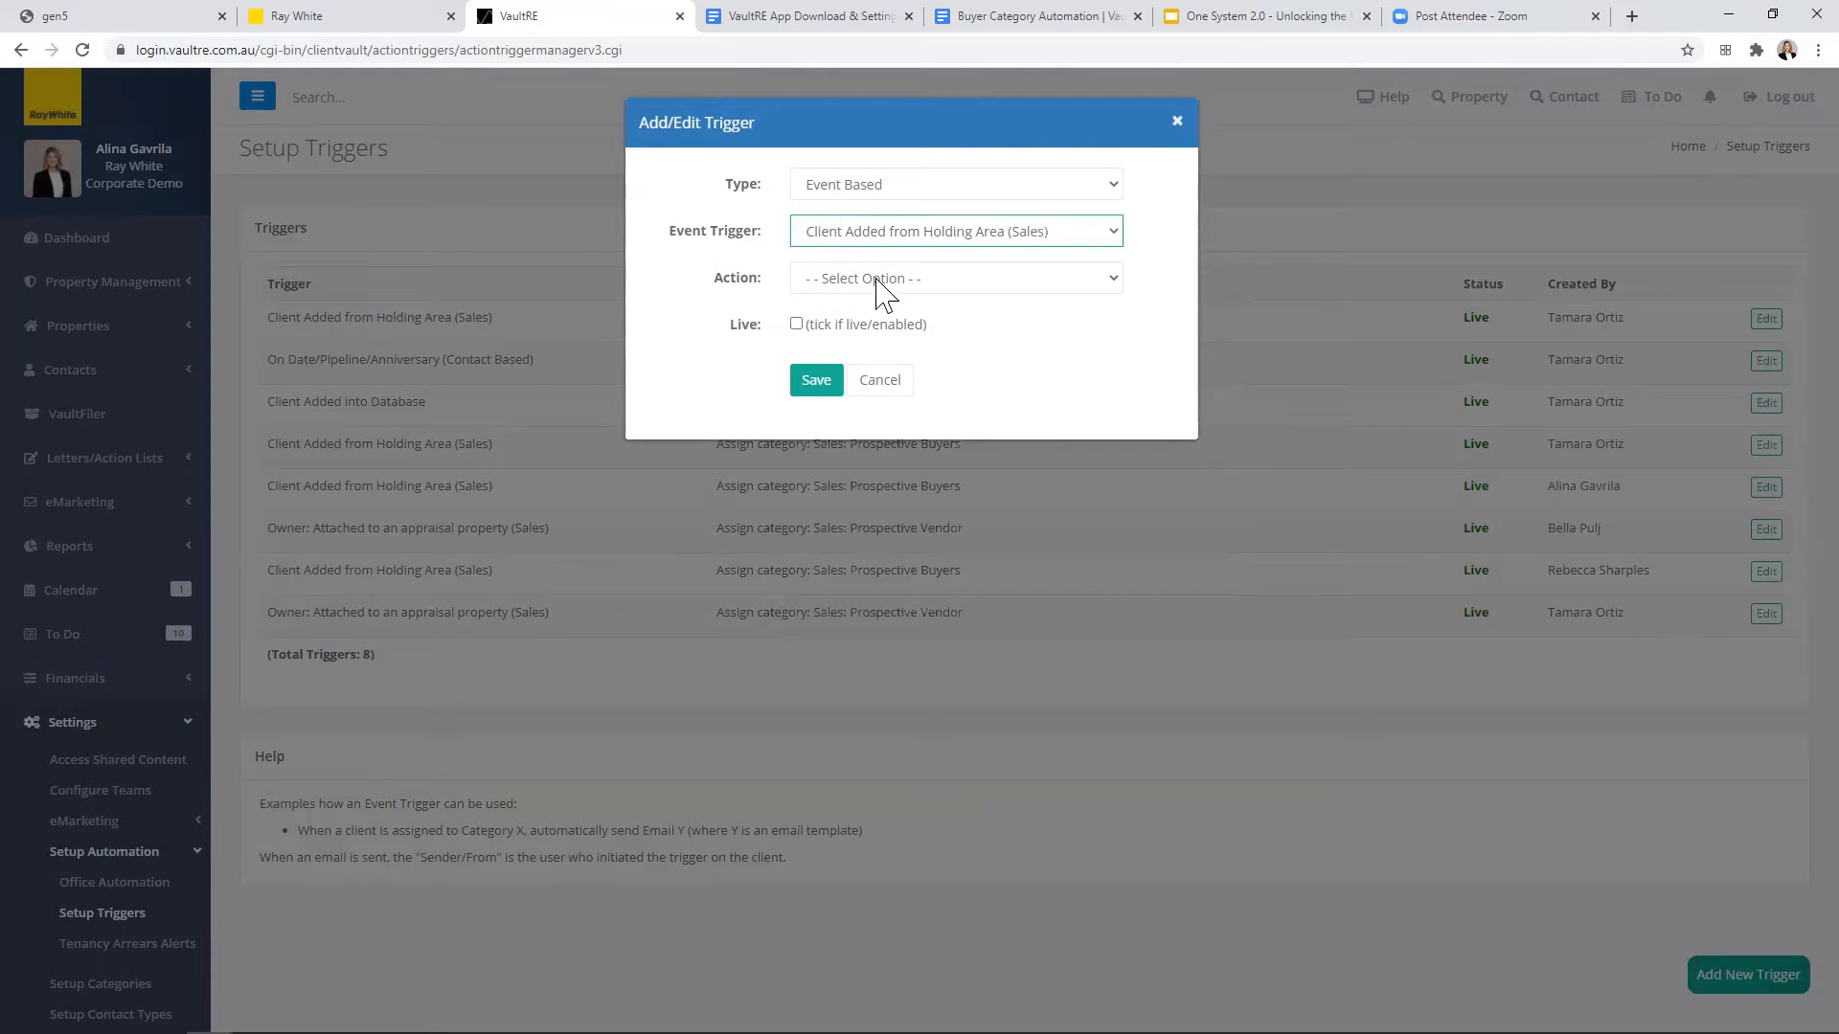
{"action": "left_click", "coordinate": [1110, 287]}
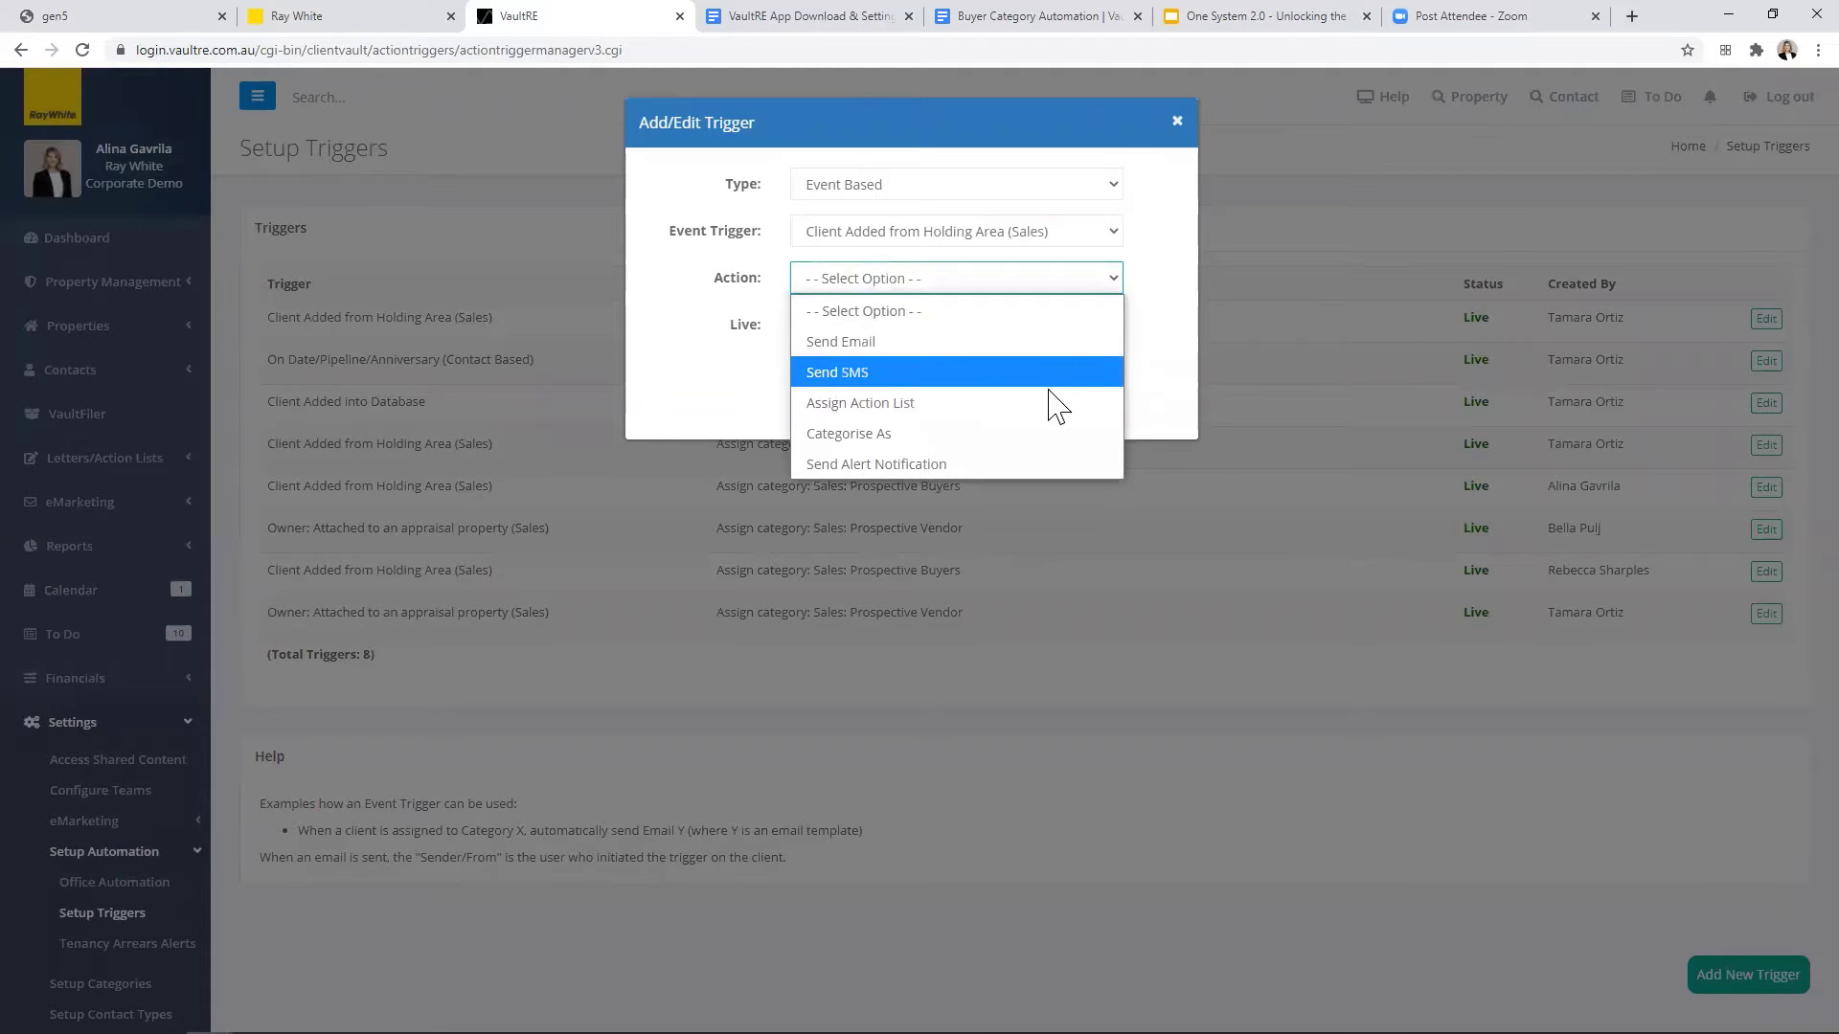
{"action": "left_click", "coordinate": [1023, 442]}
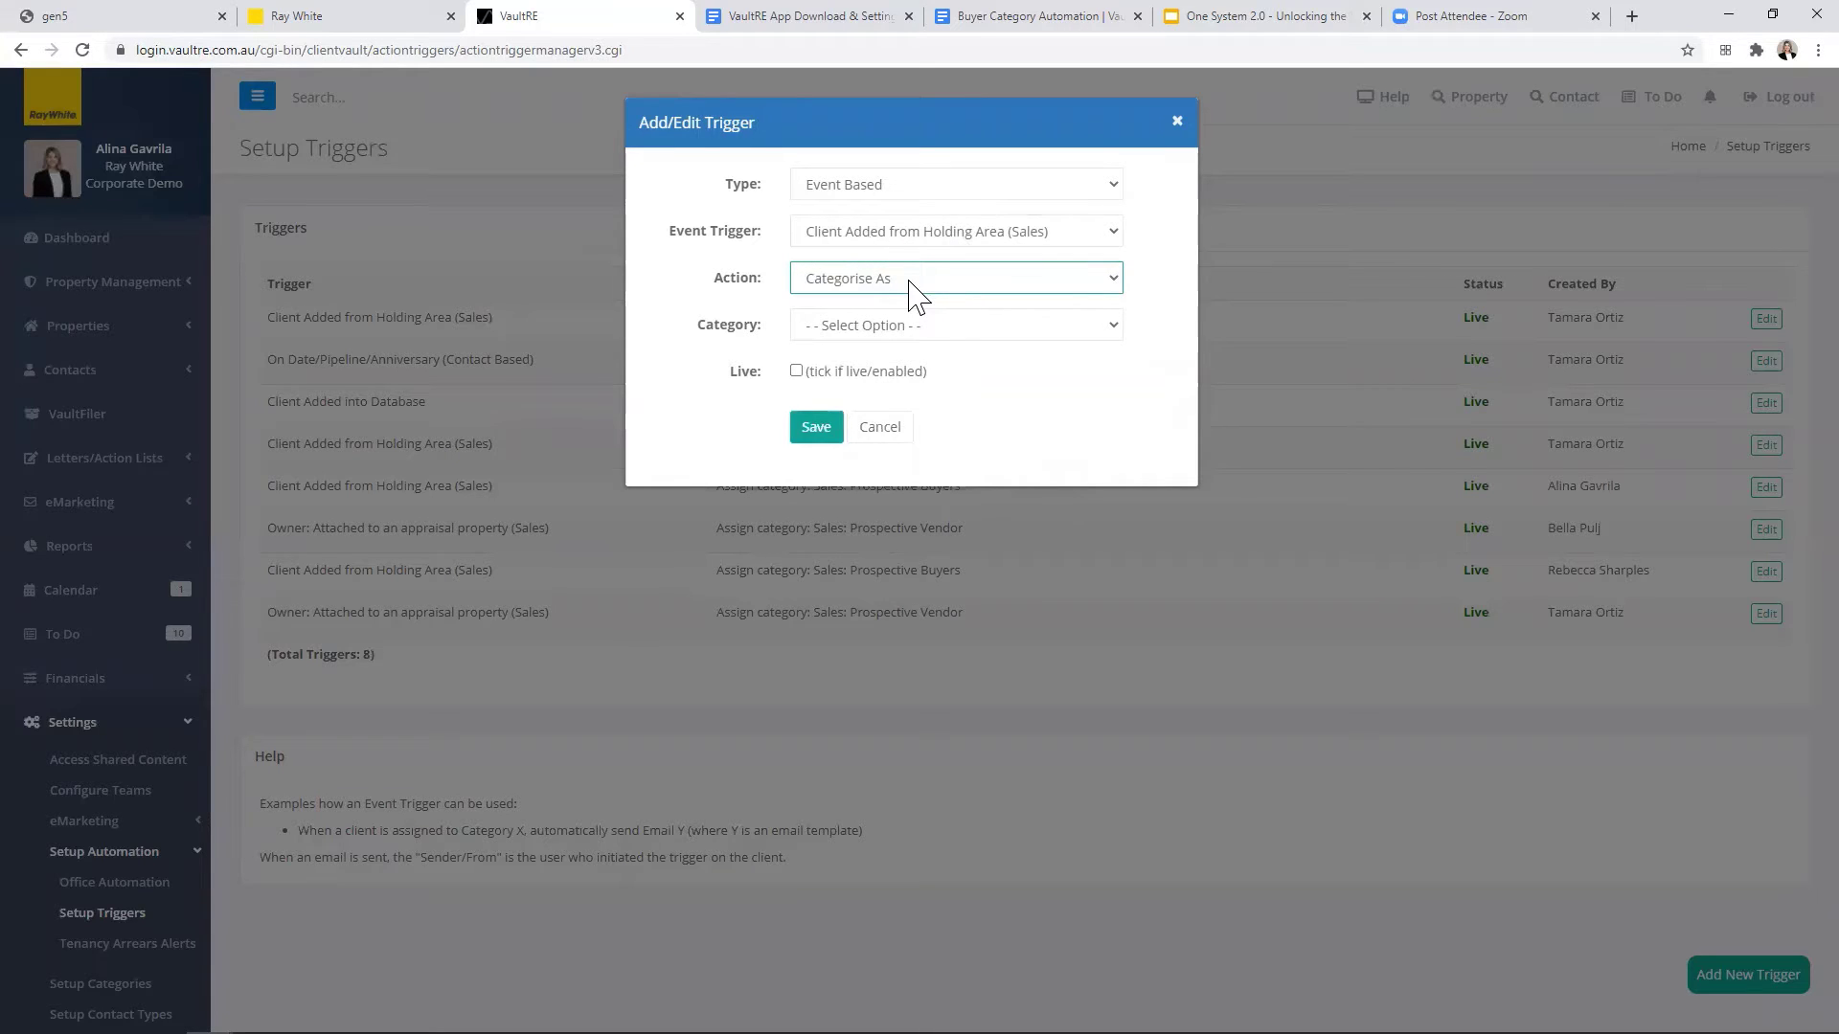
Step: Assign the category Sales: Prospective Buyers to the new trigger and save it as live
{"action": "left_click", "coordinate": [943, 331]}
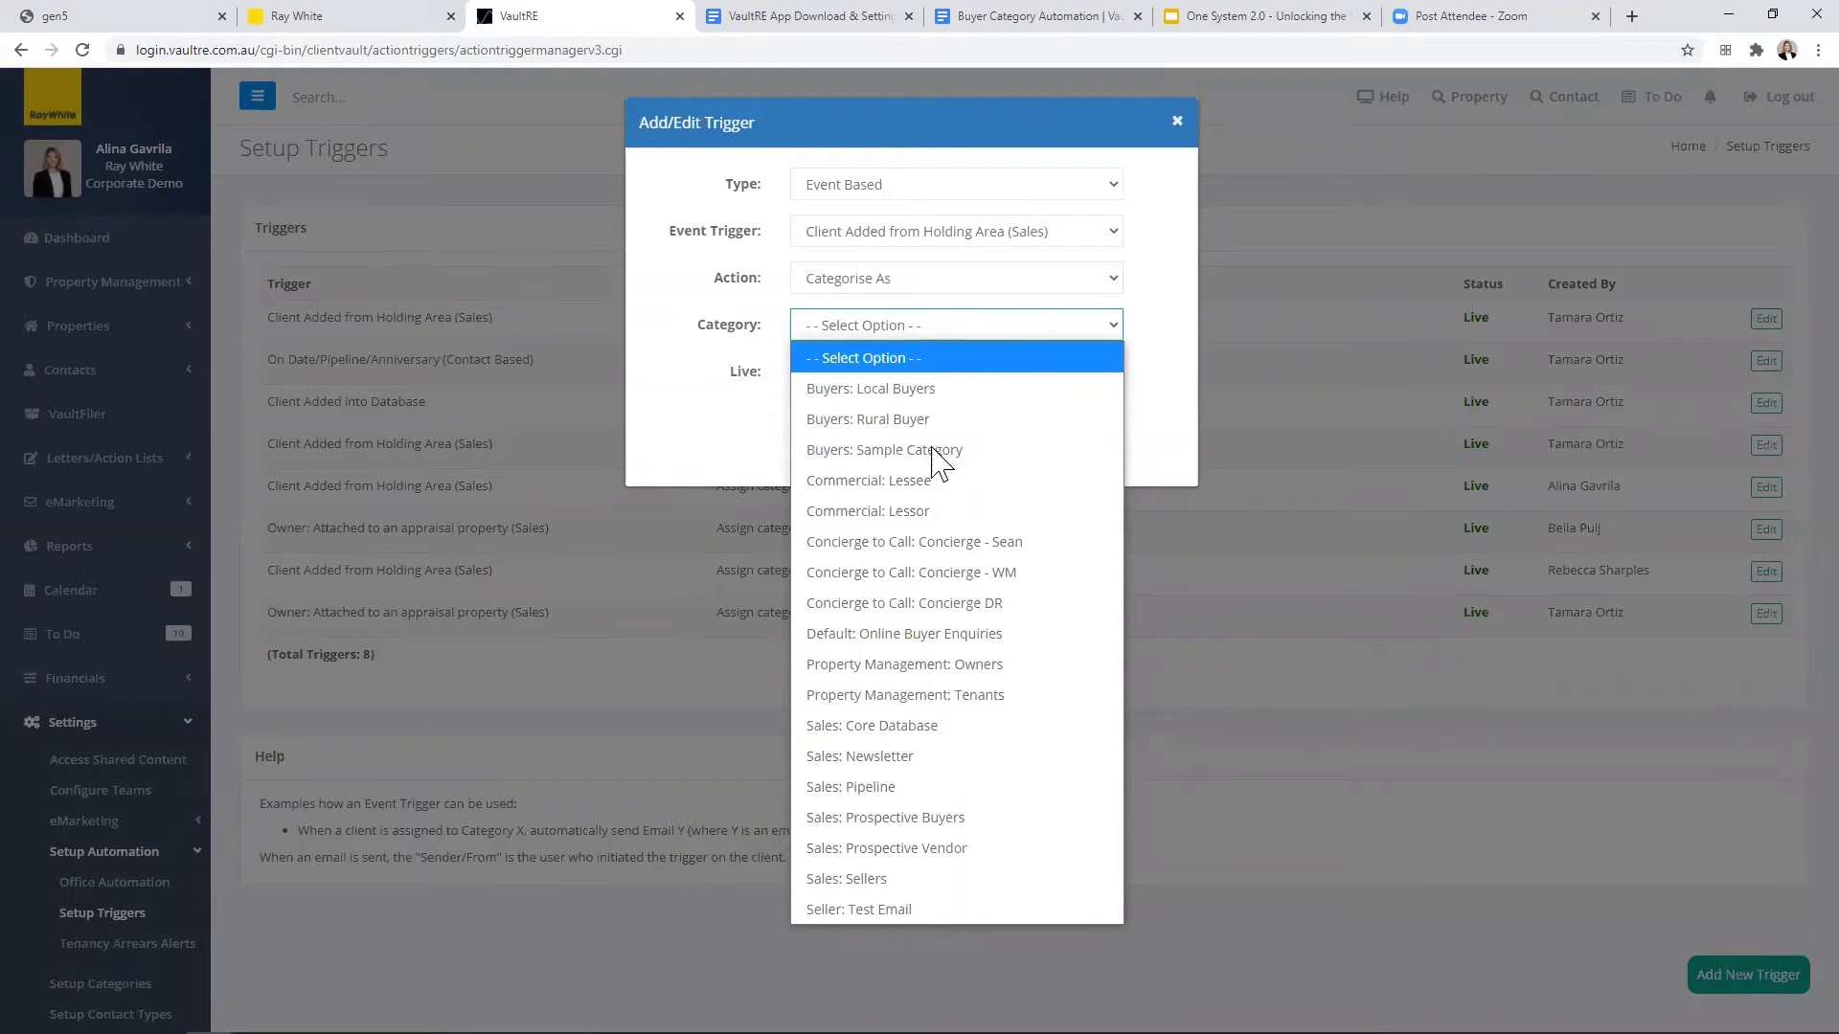
{"action": "left_click", "coordinate": [954, 820]}
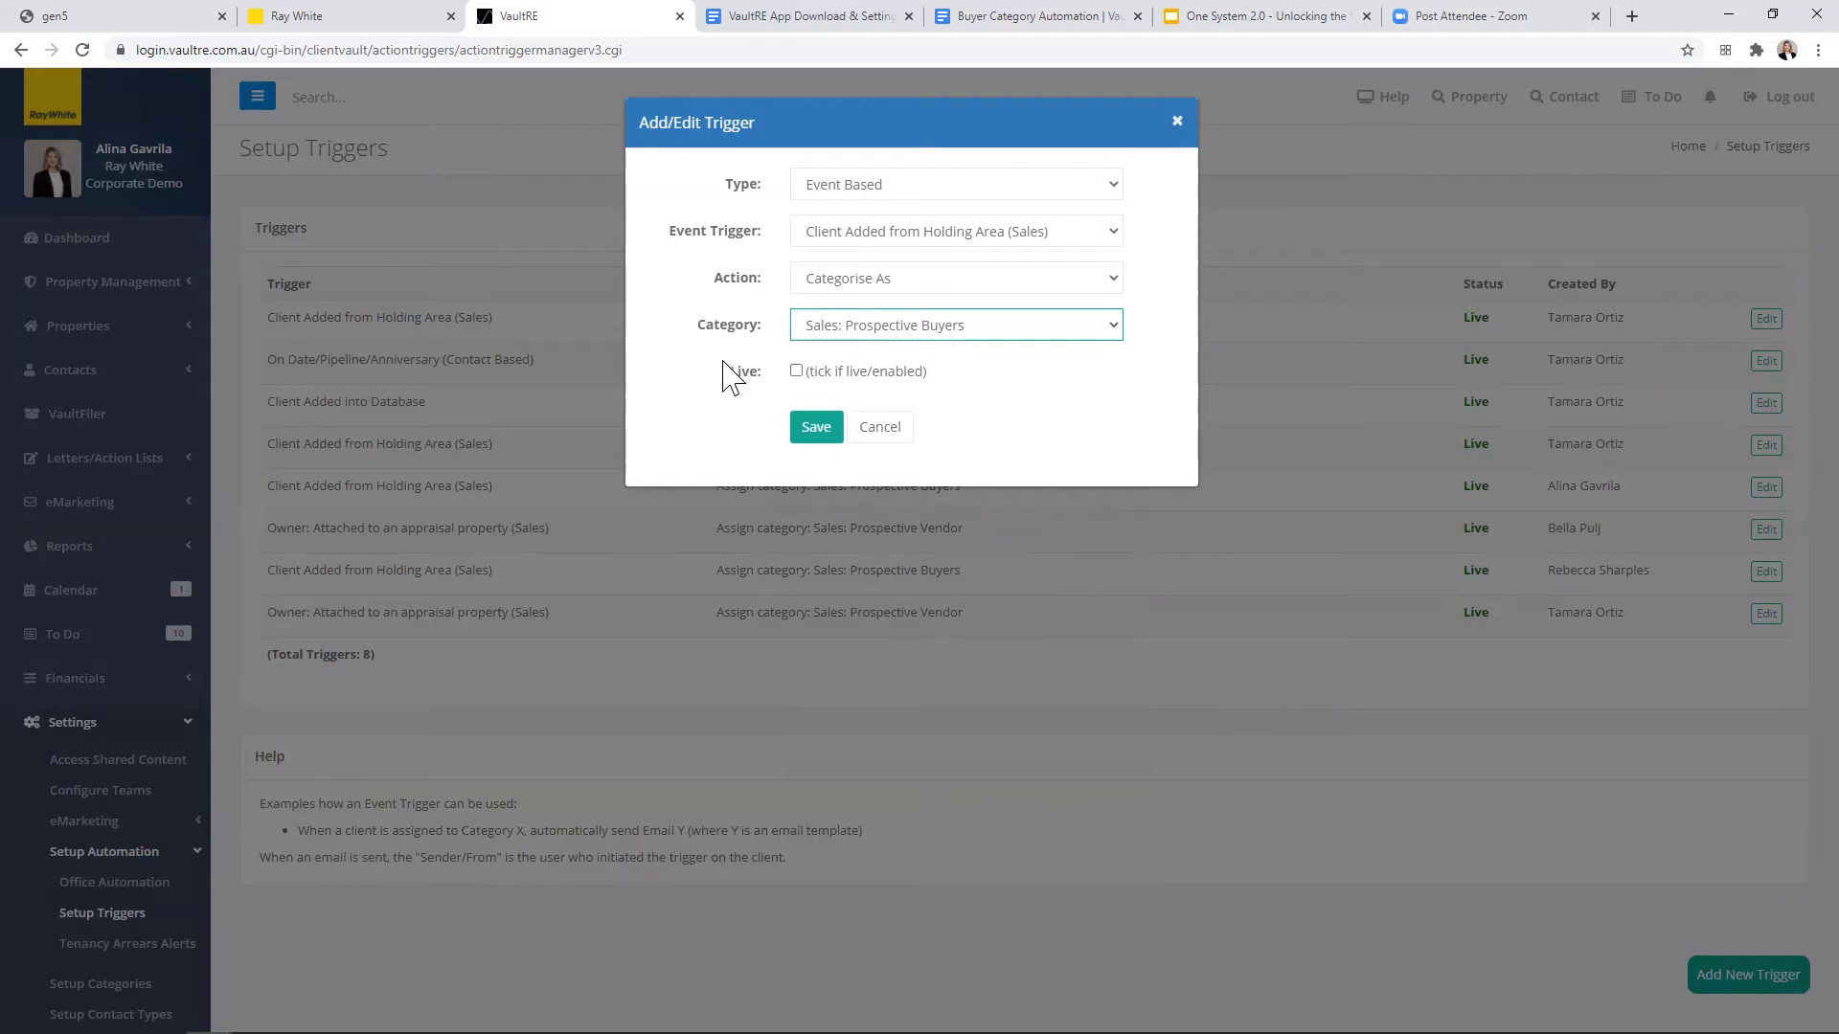
{"action": "left_click", "coordinate": [796, 371]}
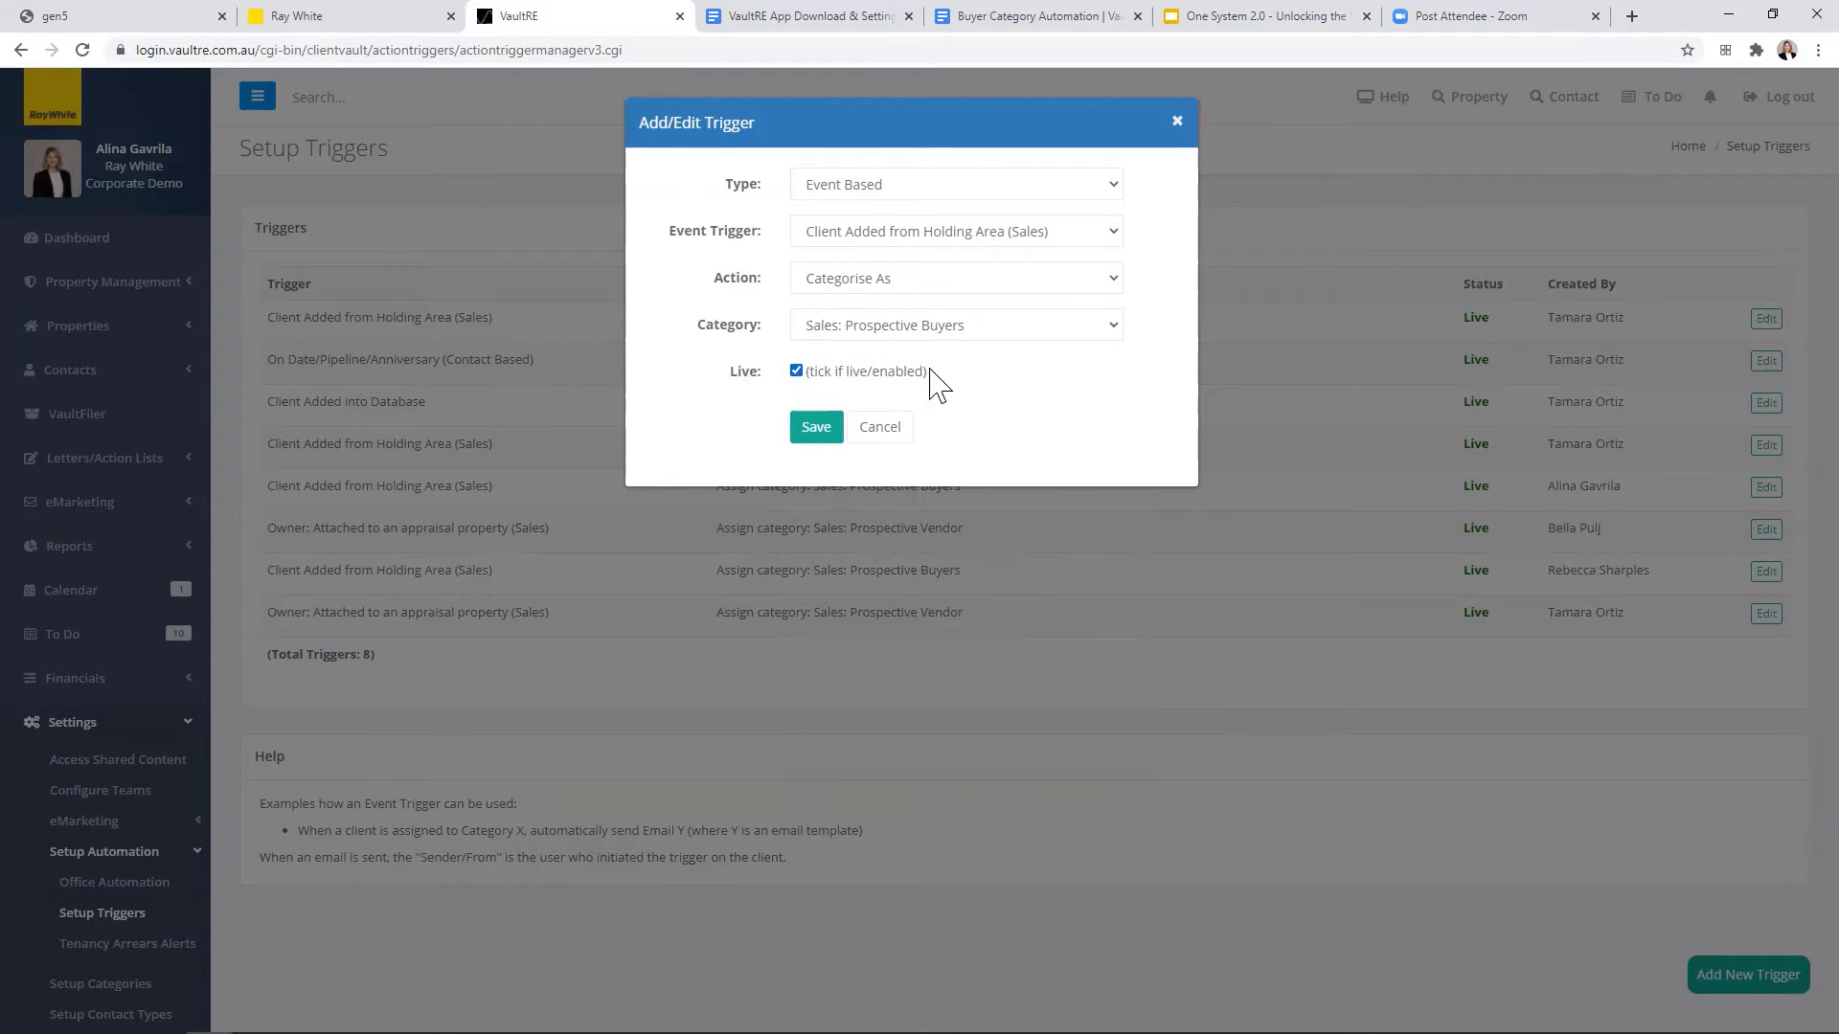
{"action": "left_click", "coordinate": [817, 431]}
{"action": "left_click", "coordinate": [817, 428]}
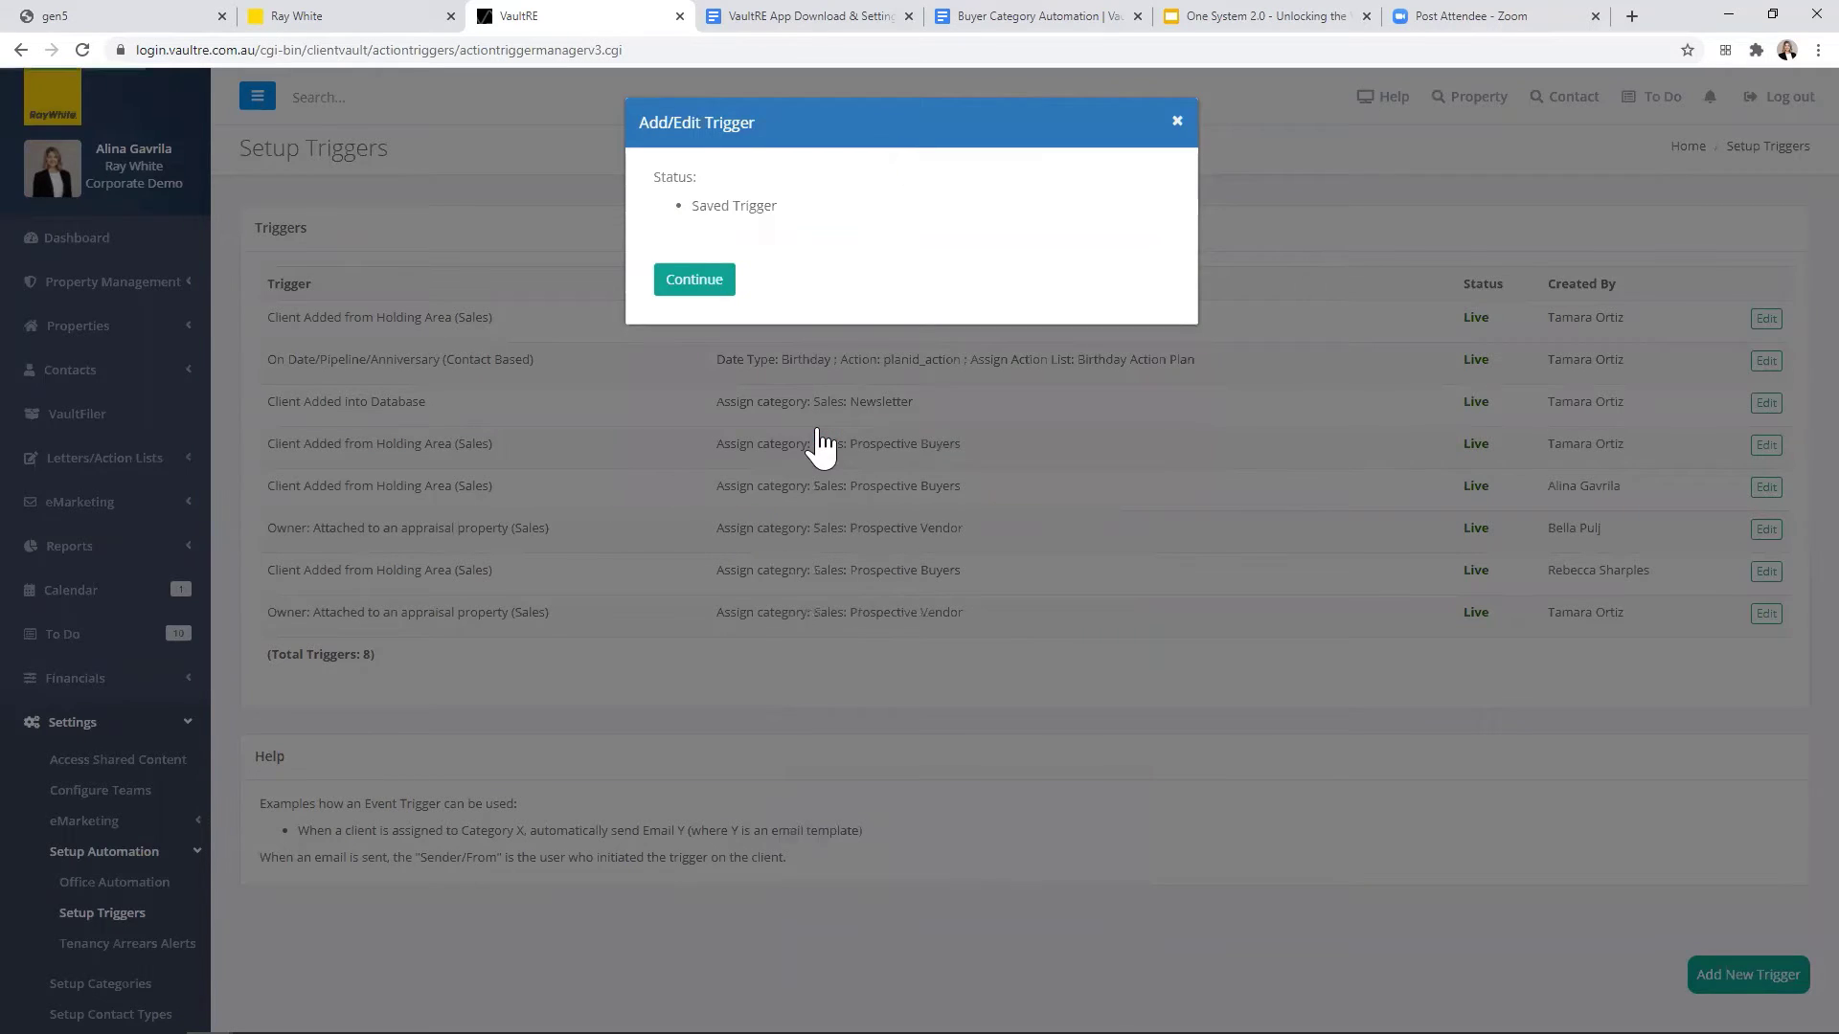
{"action": "left_click", "coordinate": [695, 286]}
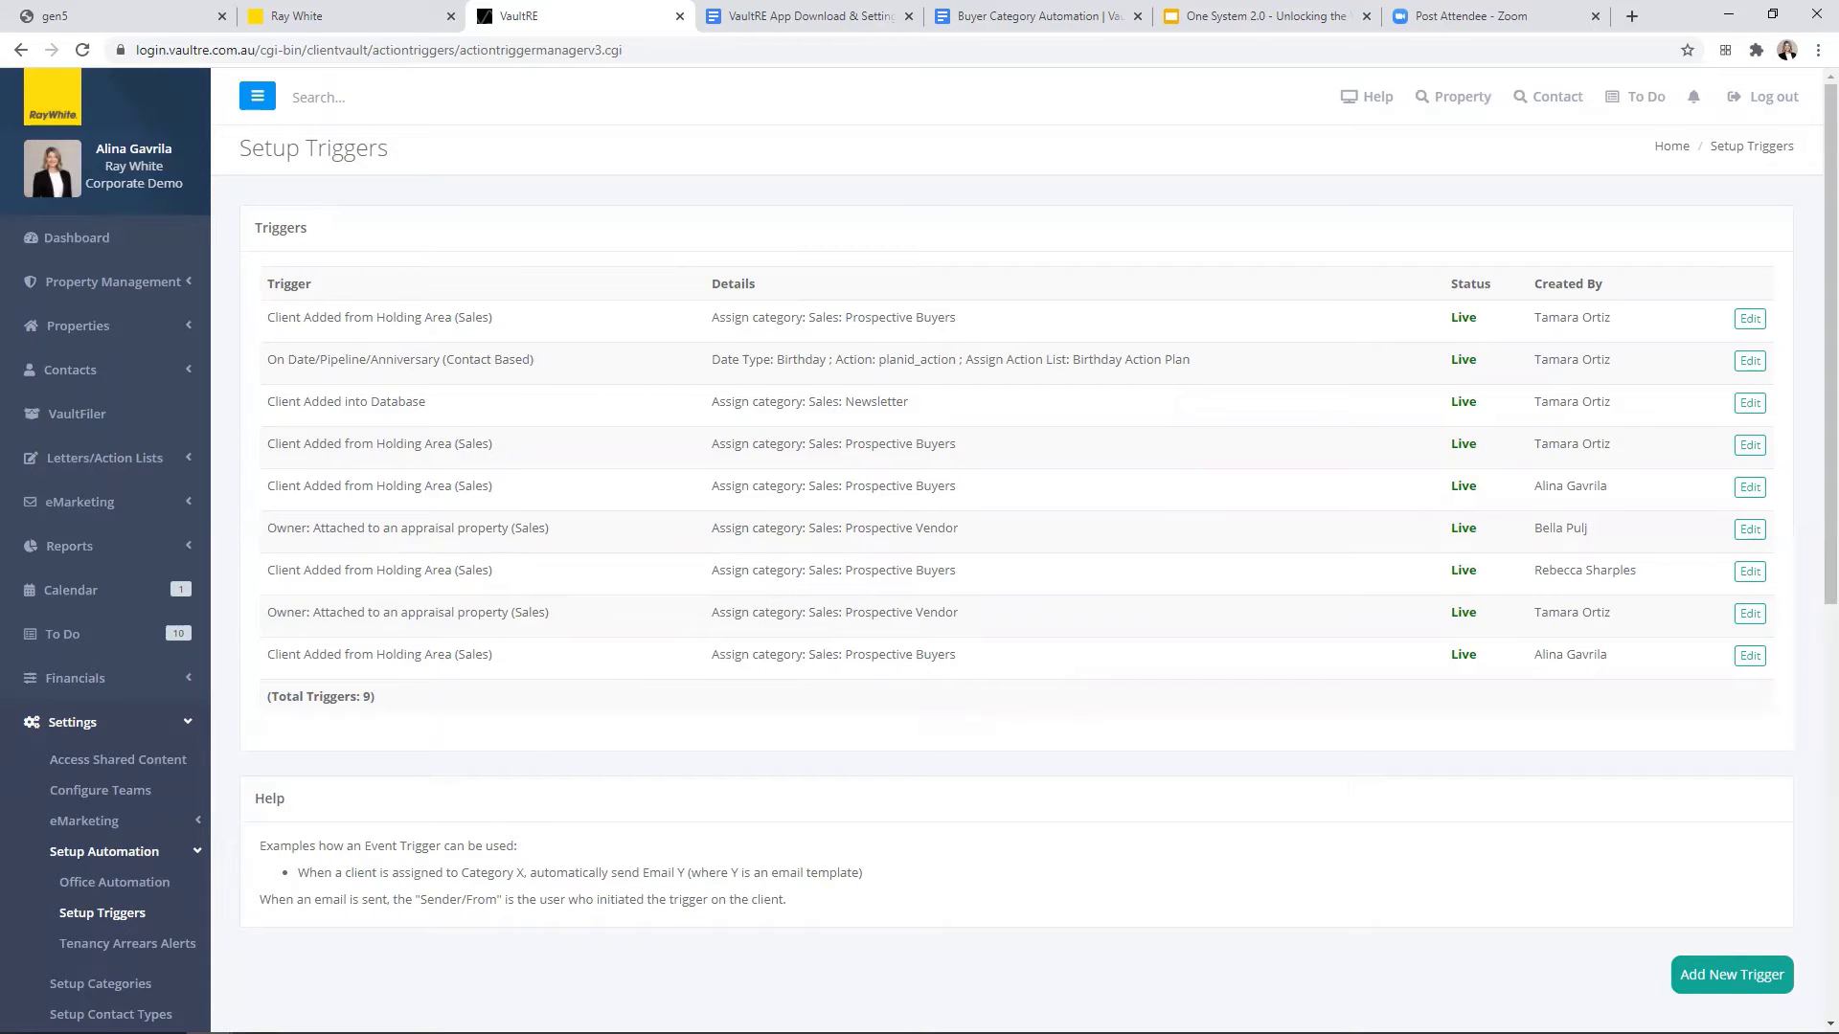
Step: Start another event-based trigger for Client Added from Holding Area (Sales) with the action Categorise As
{"action": "left_click", "coordinate": [1732, 974]}
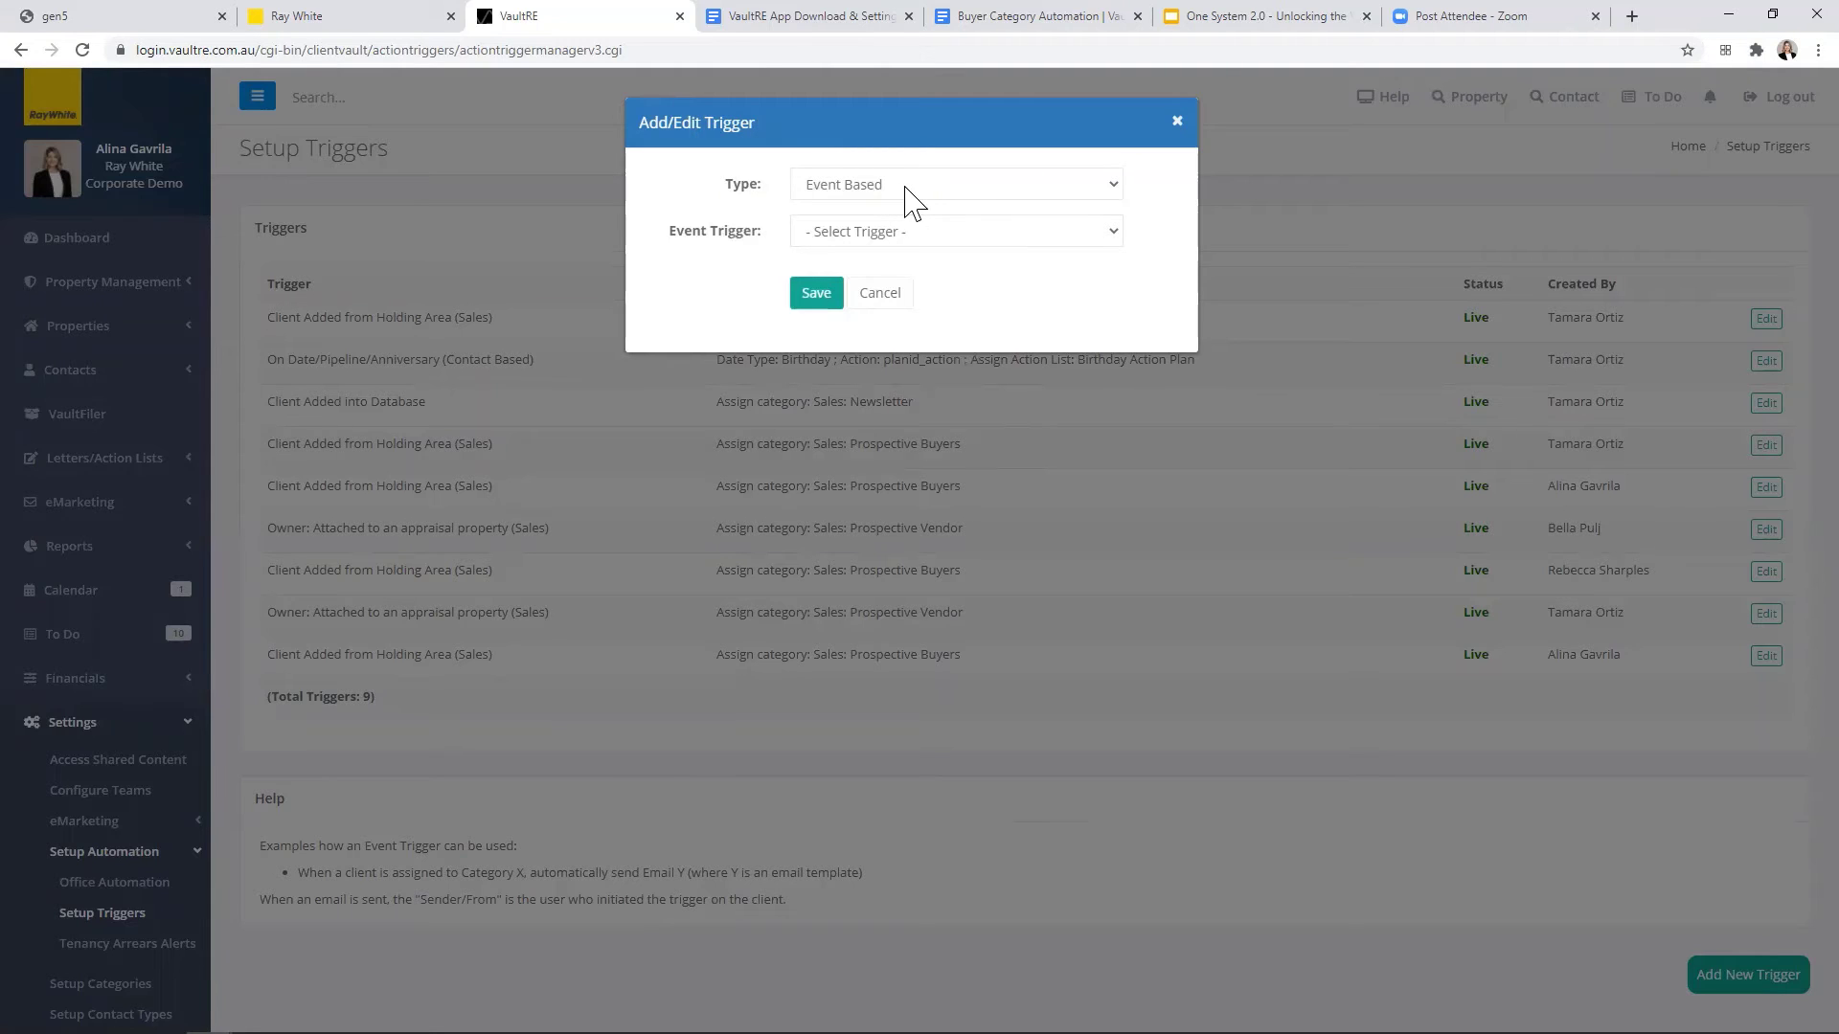
{"action": "left_click", "coordinate": [921, 232]}
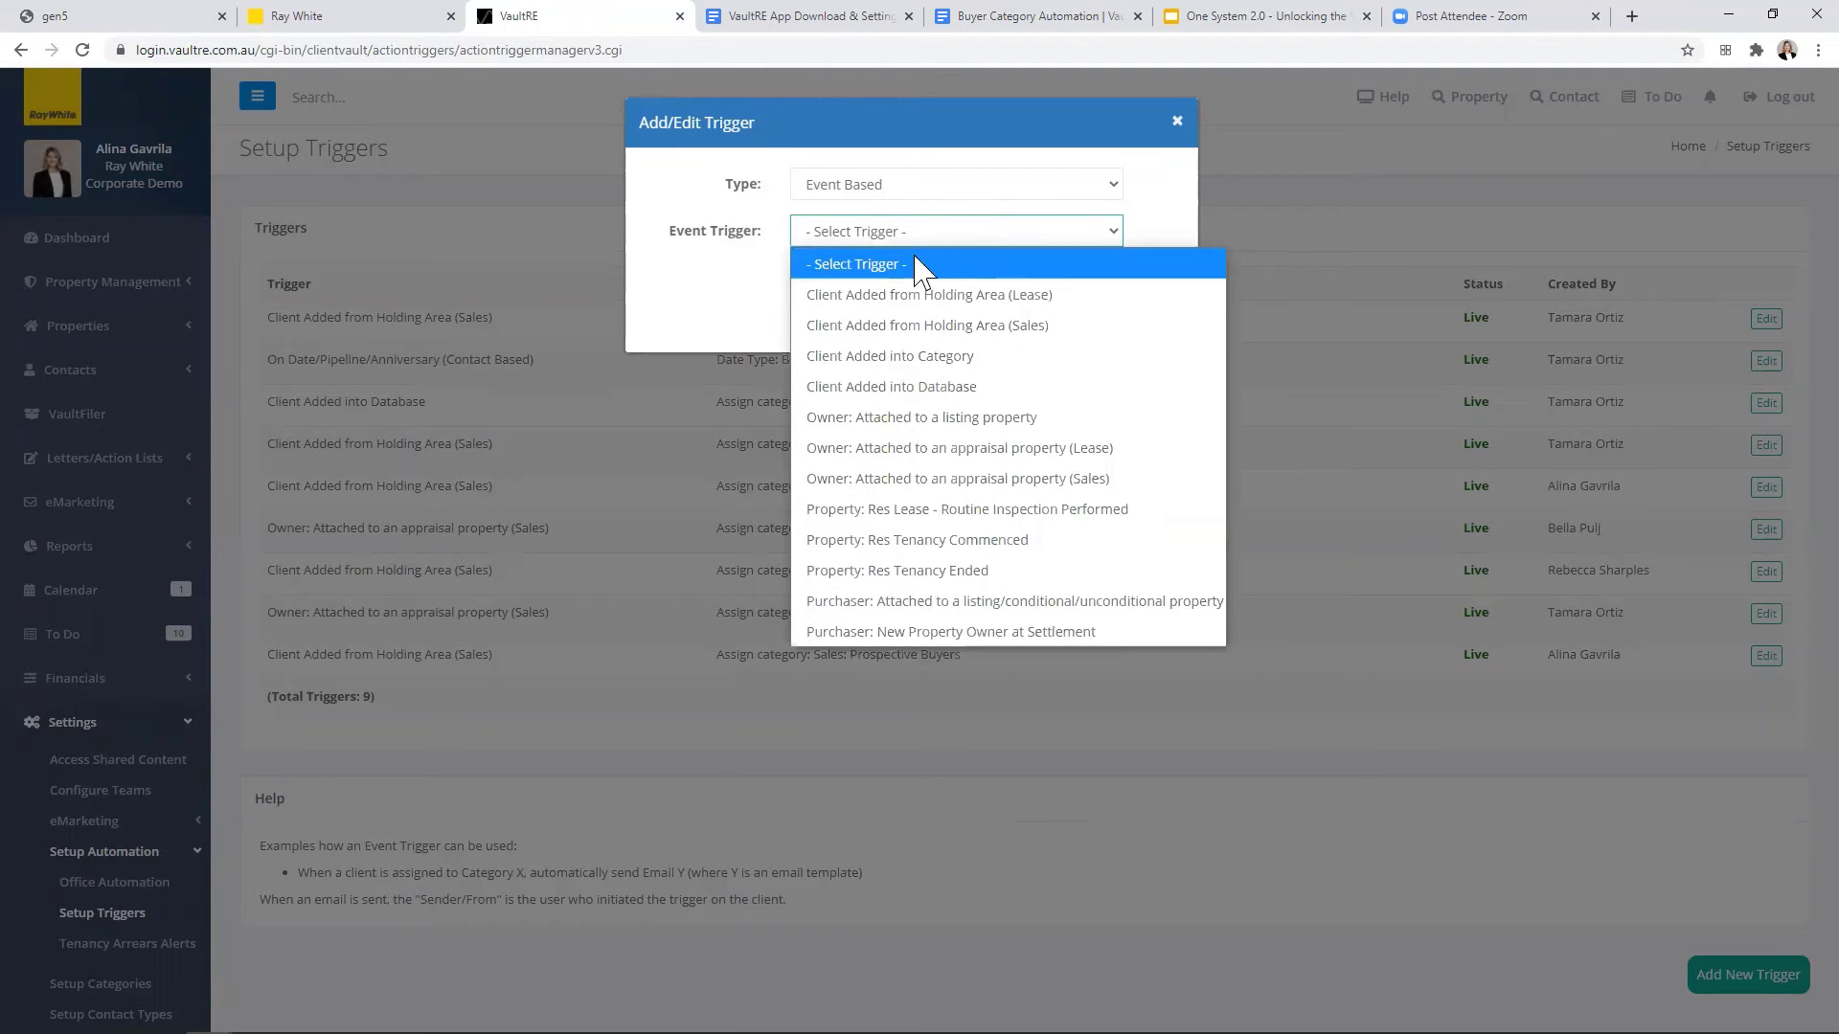
{"action": "left_click", "coordinate": [1001, 331]}
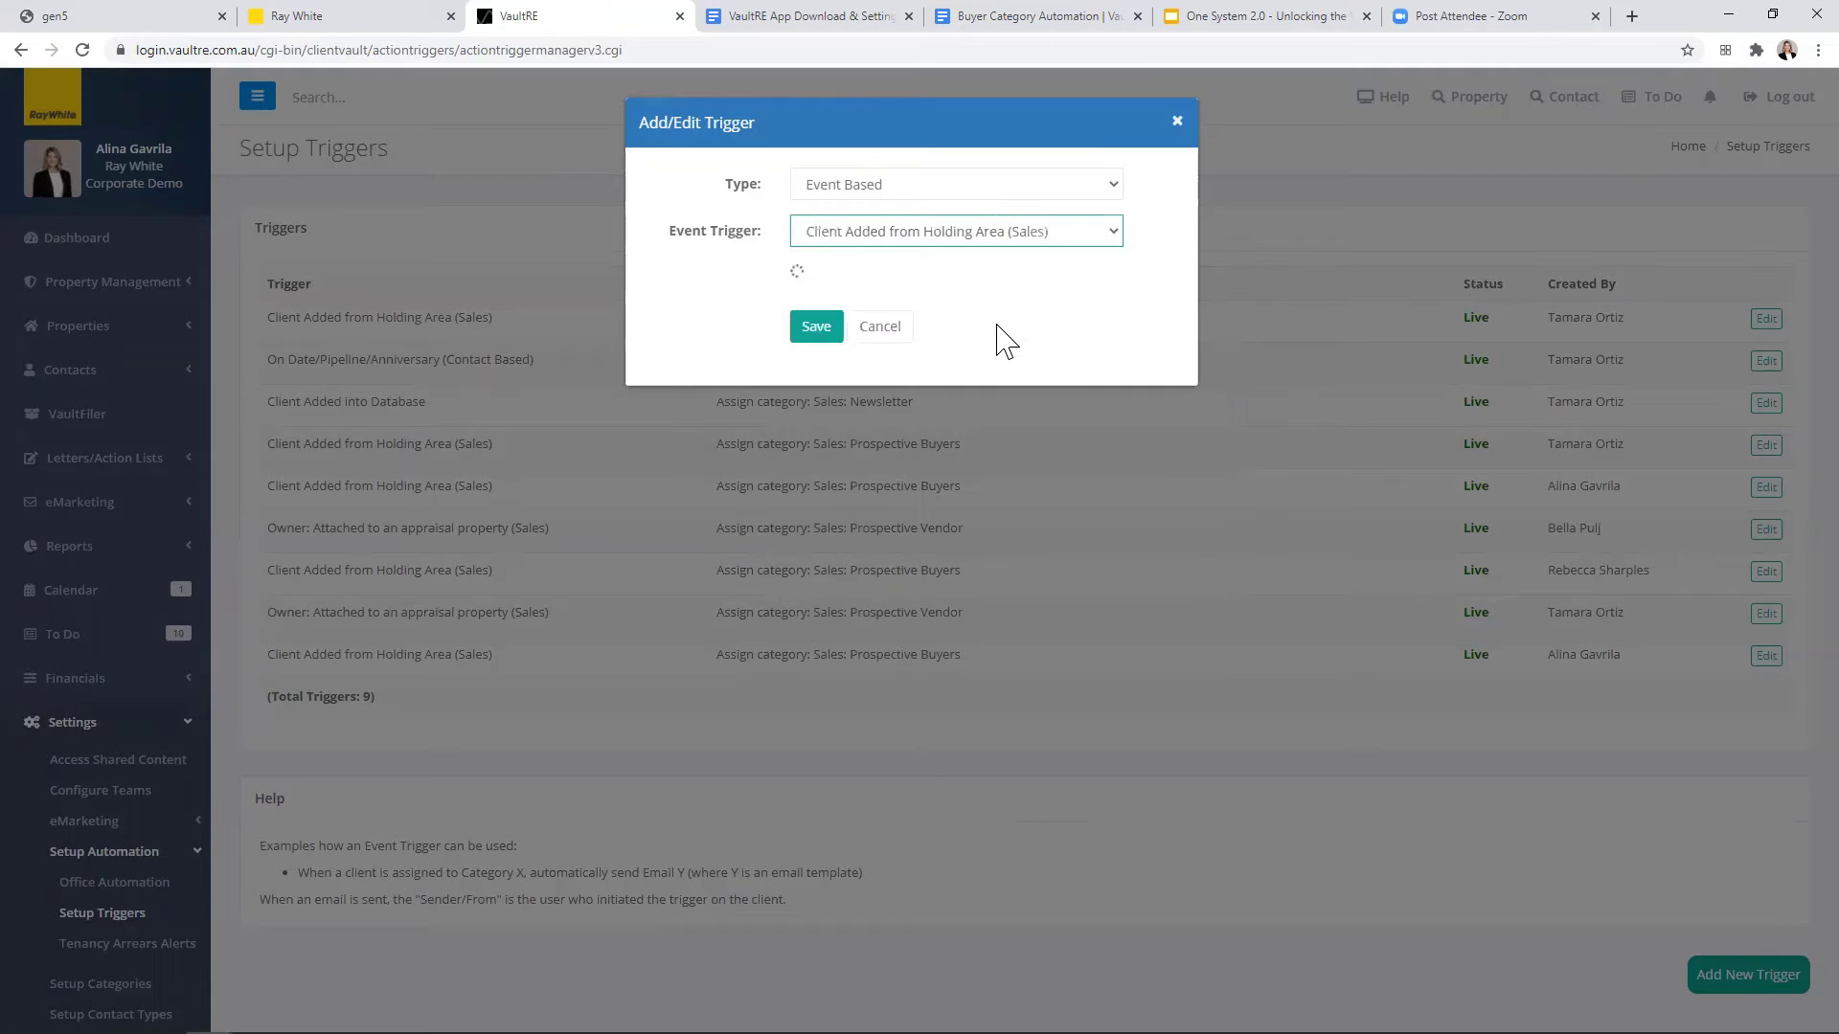
{"action": "left_click", "coordinate": [987, 284]}
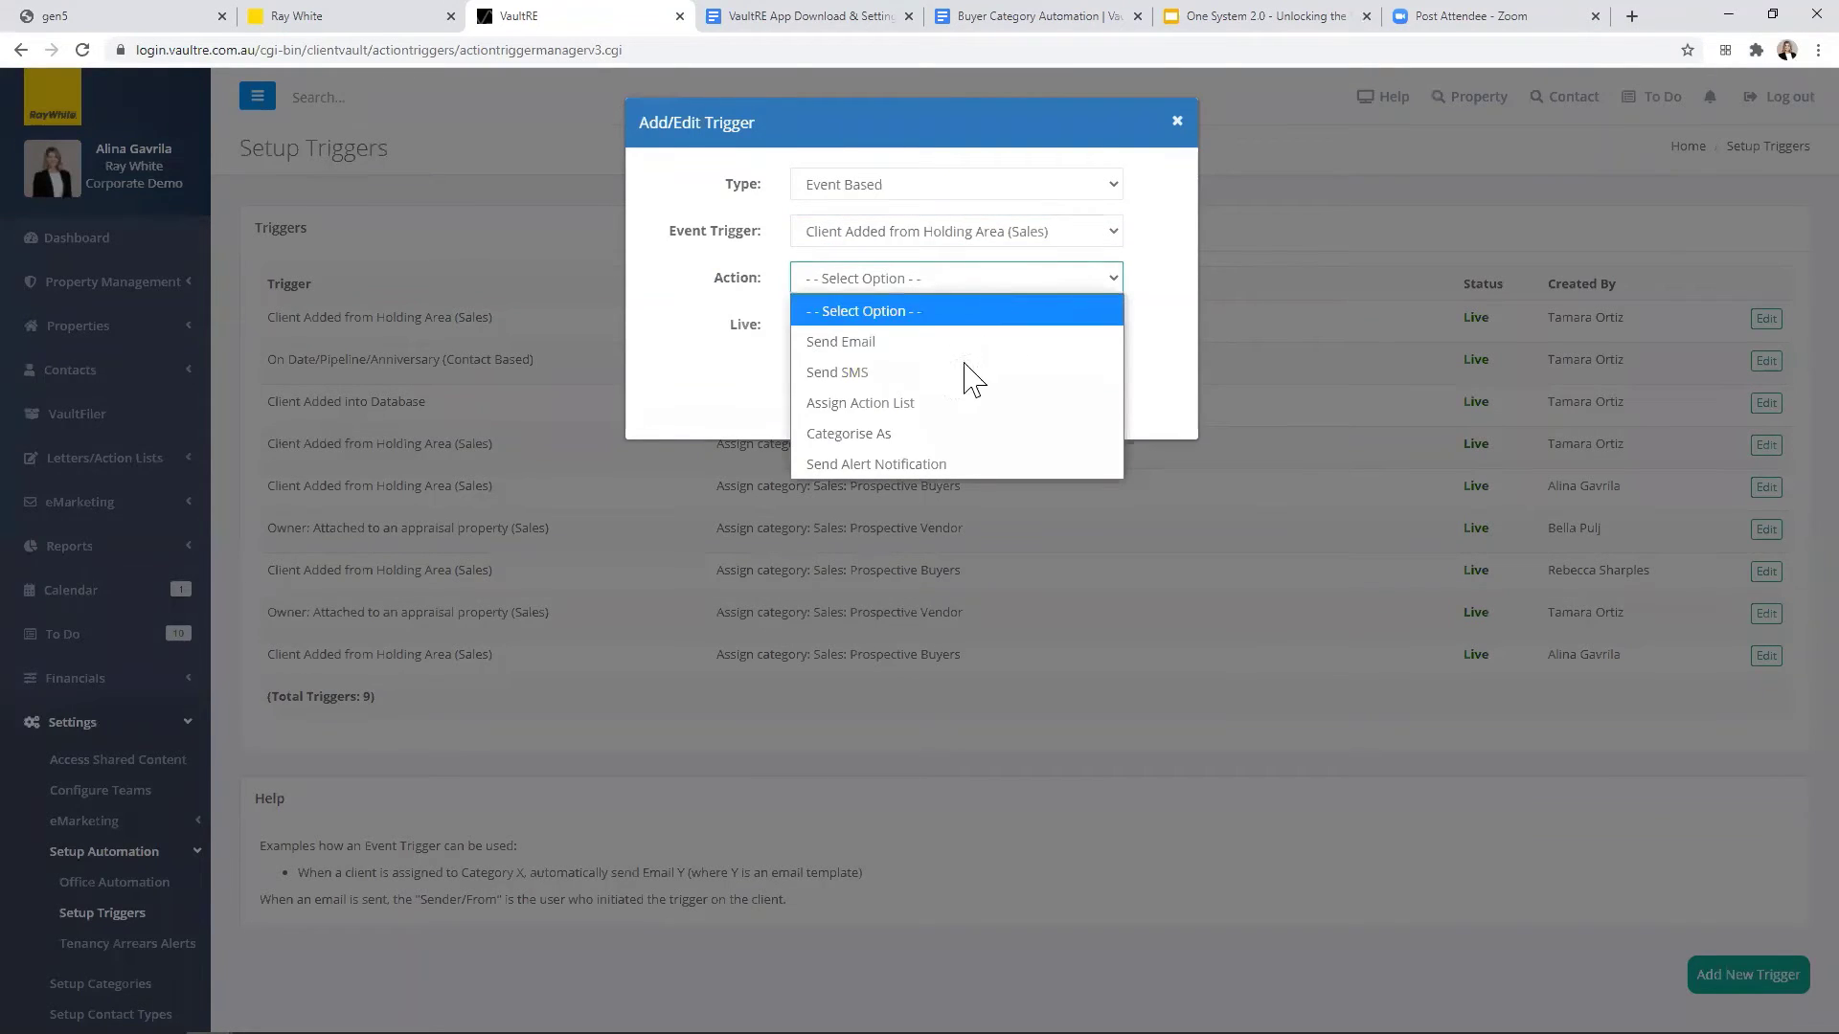
{"action": "left_click", "coordinate": [951, 434]}
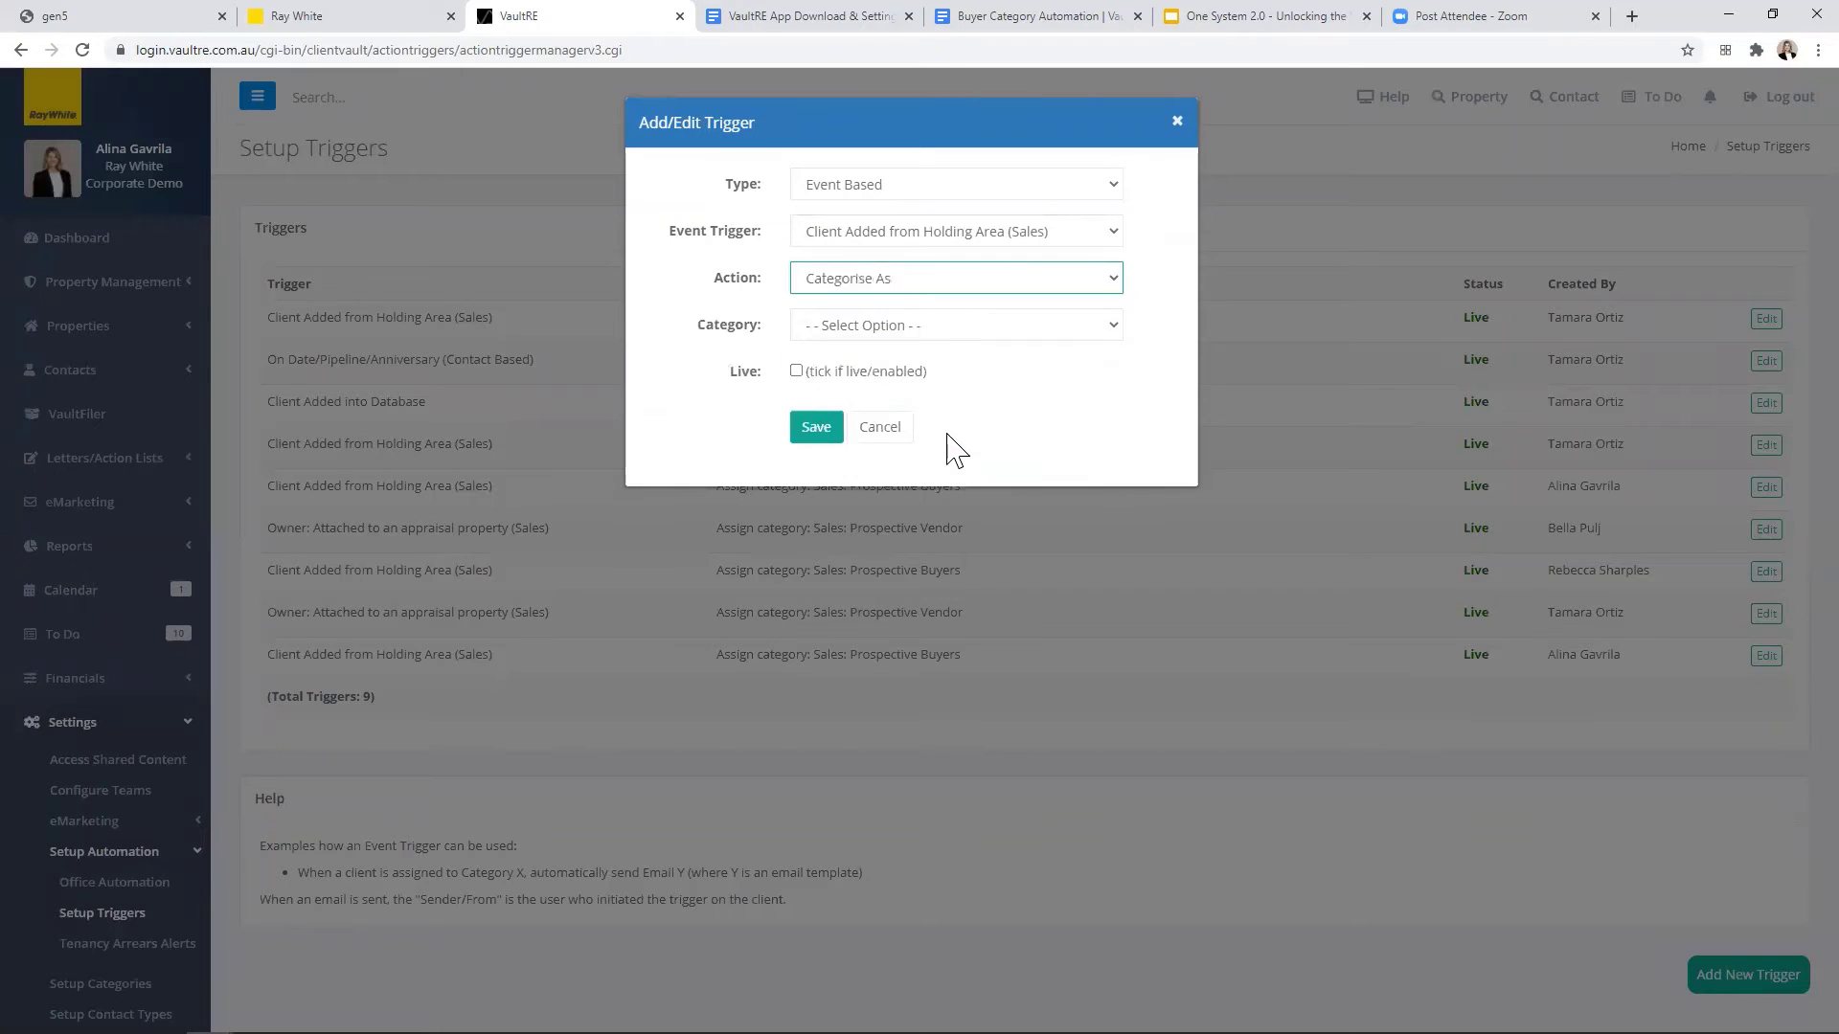
Step: Assign the category Default: Online Buyer Enquiries to this trigger and save it as live
{"action": "left_click", "coordinate": [983, 331]}
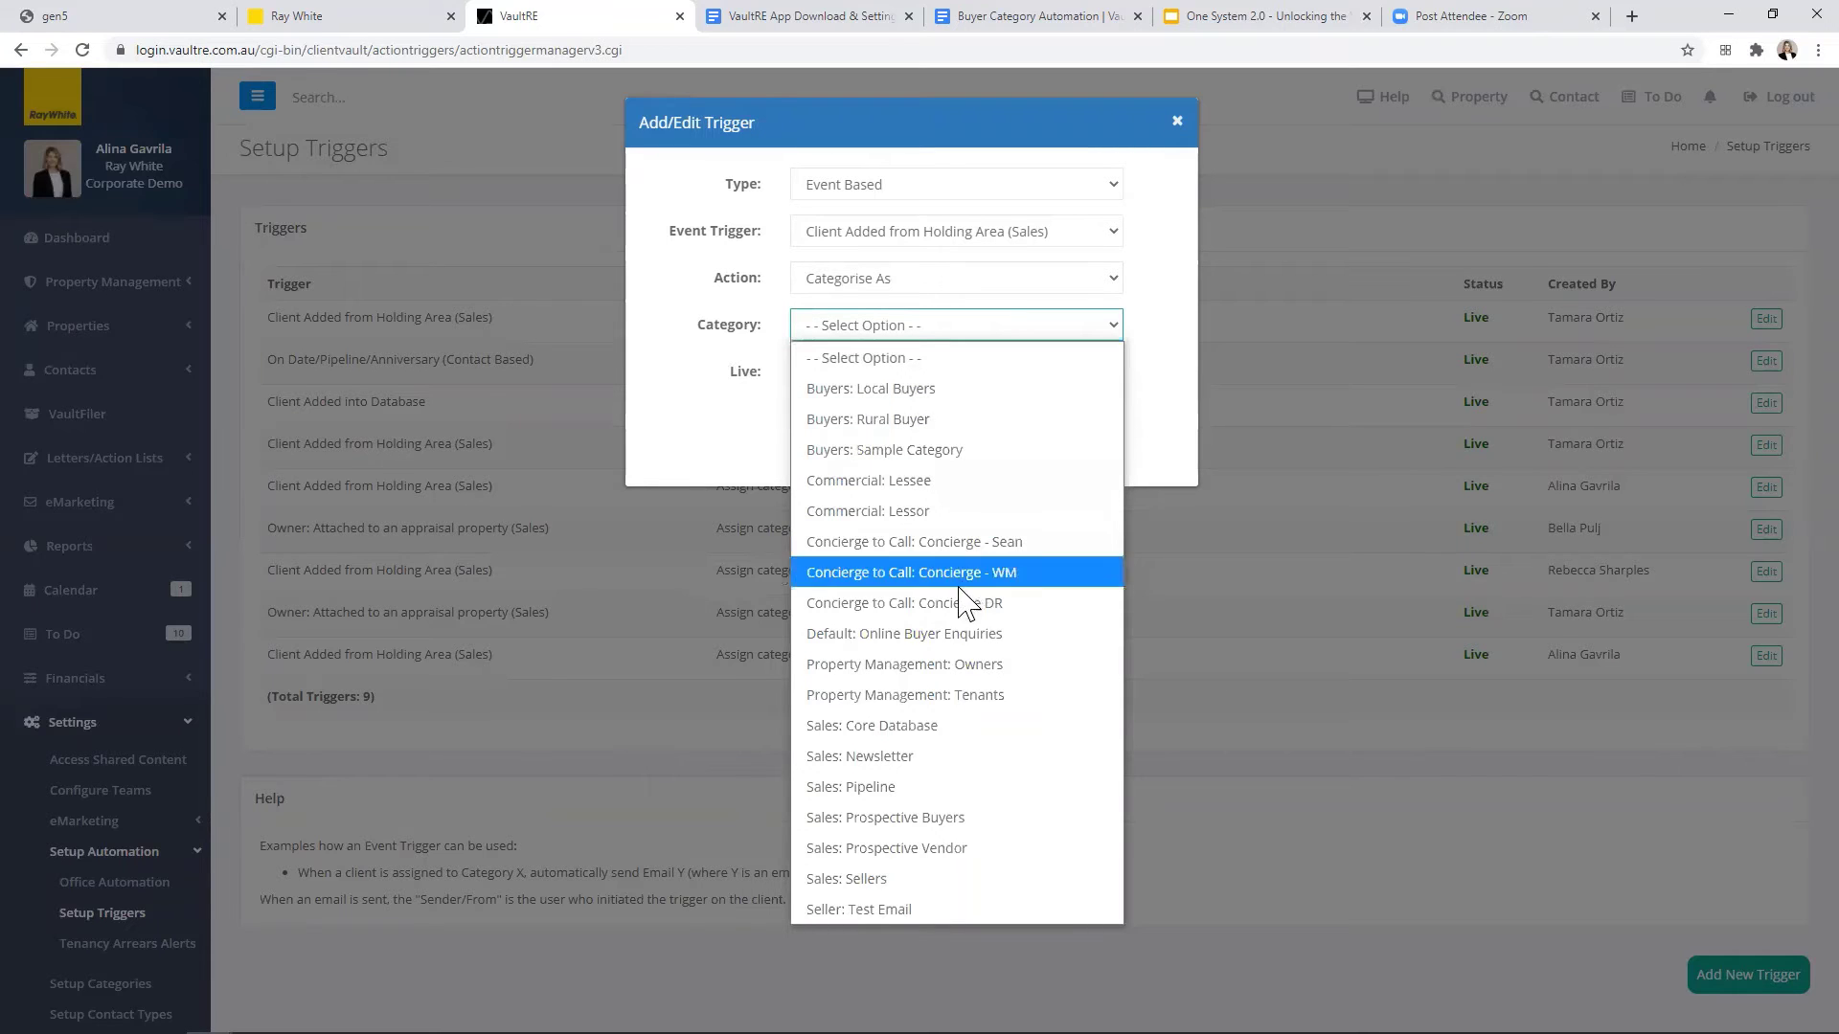
{"action": "left_click", "coordinate": [996, 630]}
{"action": "left_click", "coordinate": [794, 372]}
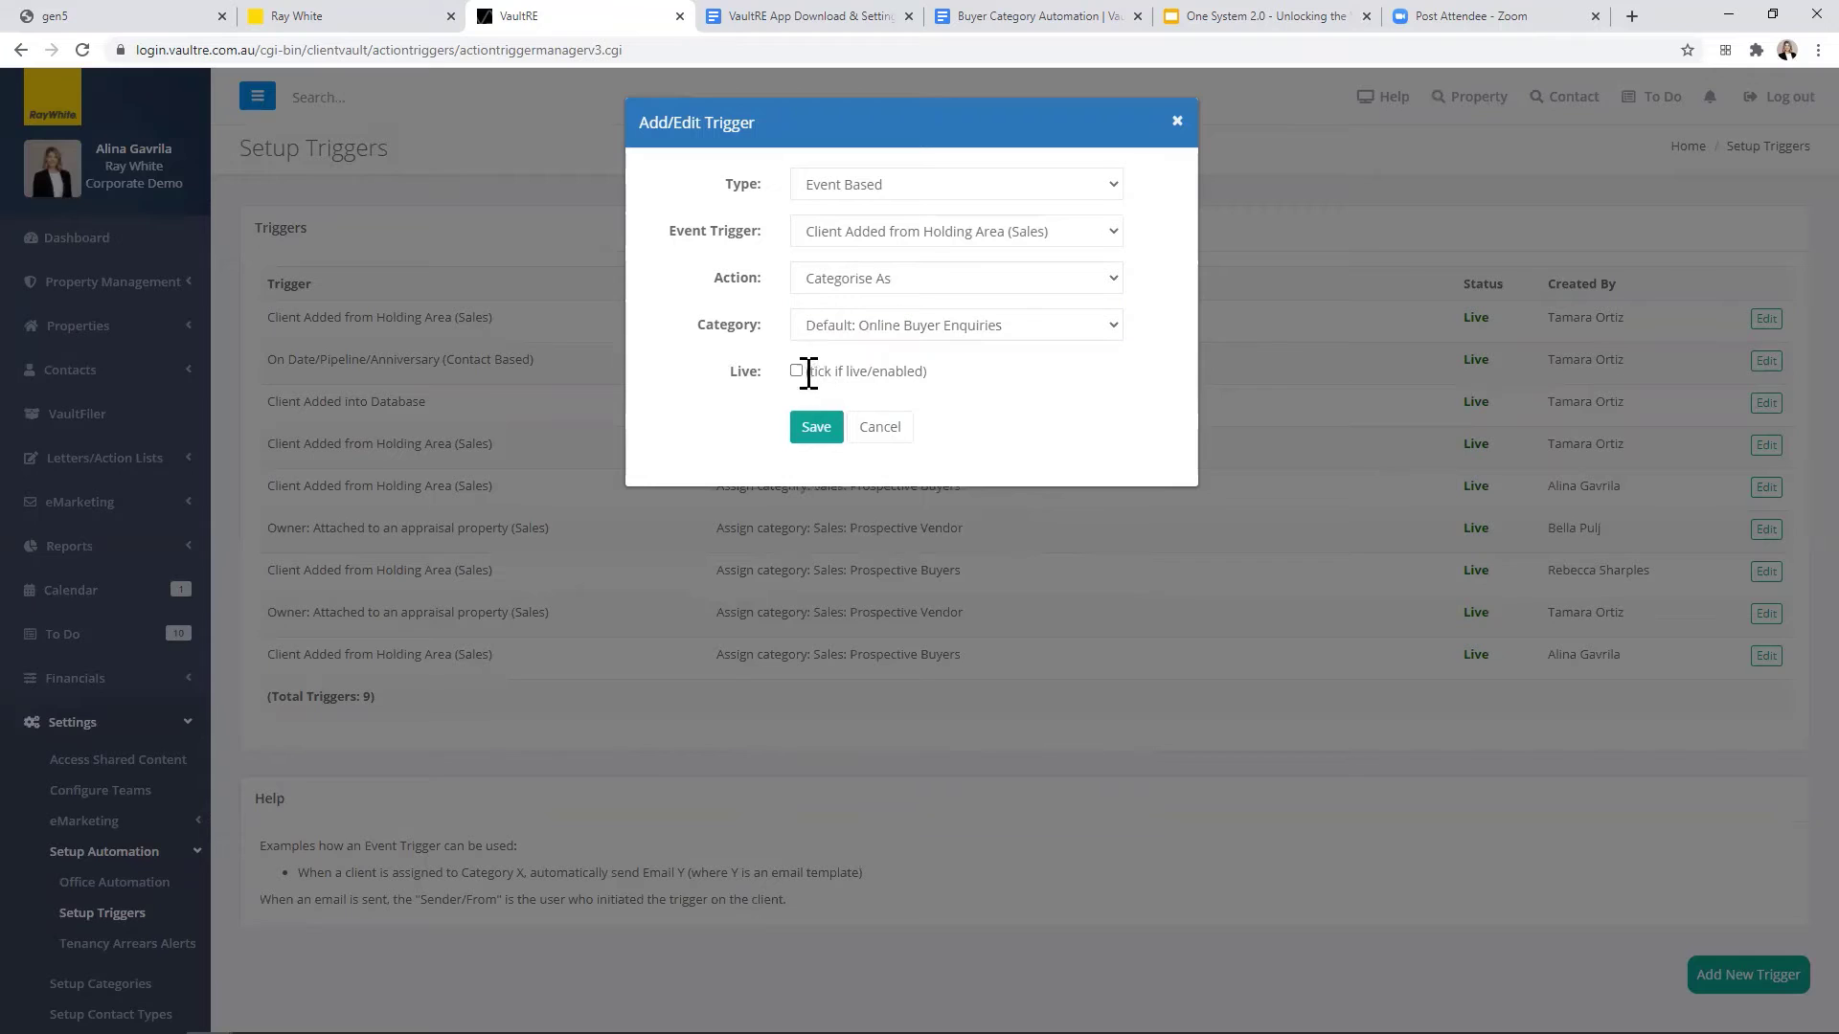
{"action": "left_click", "coordinate": [809, 430]}
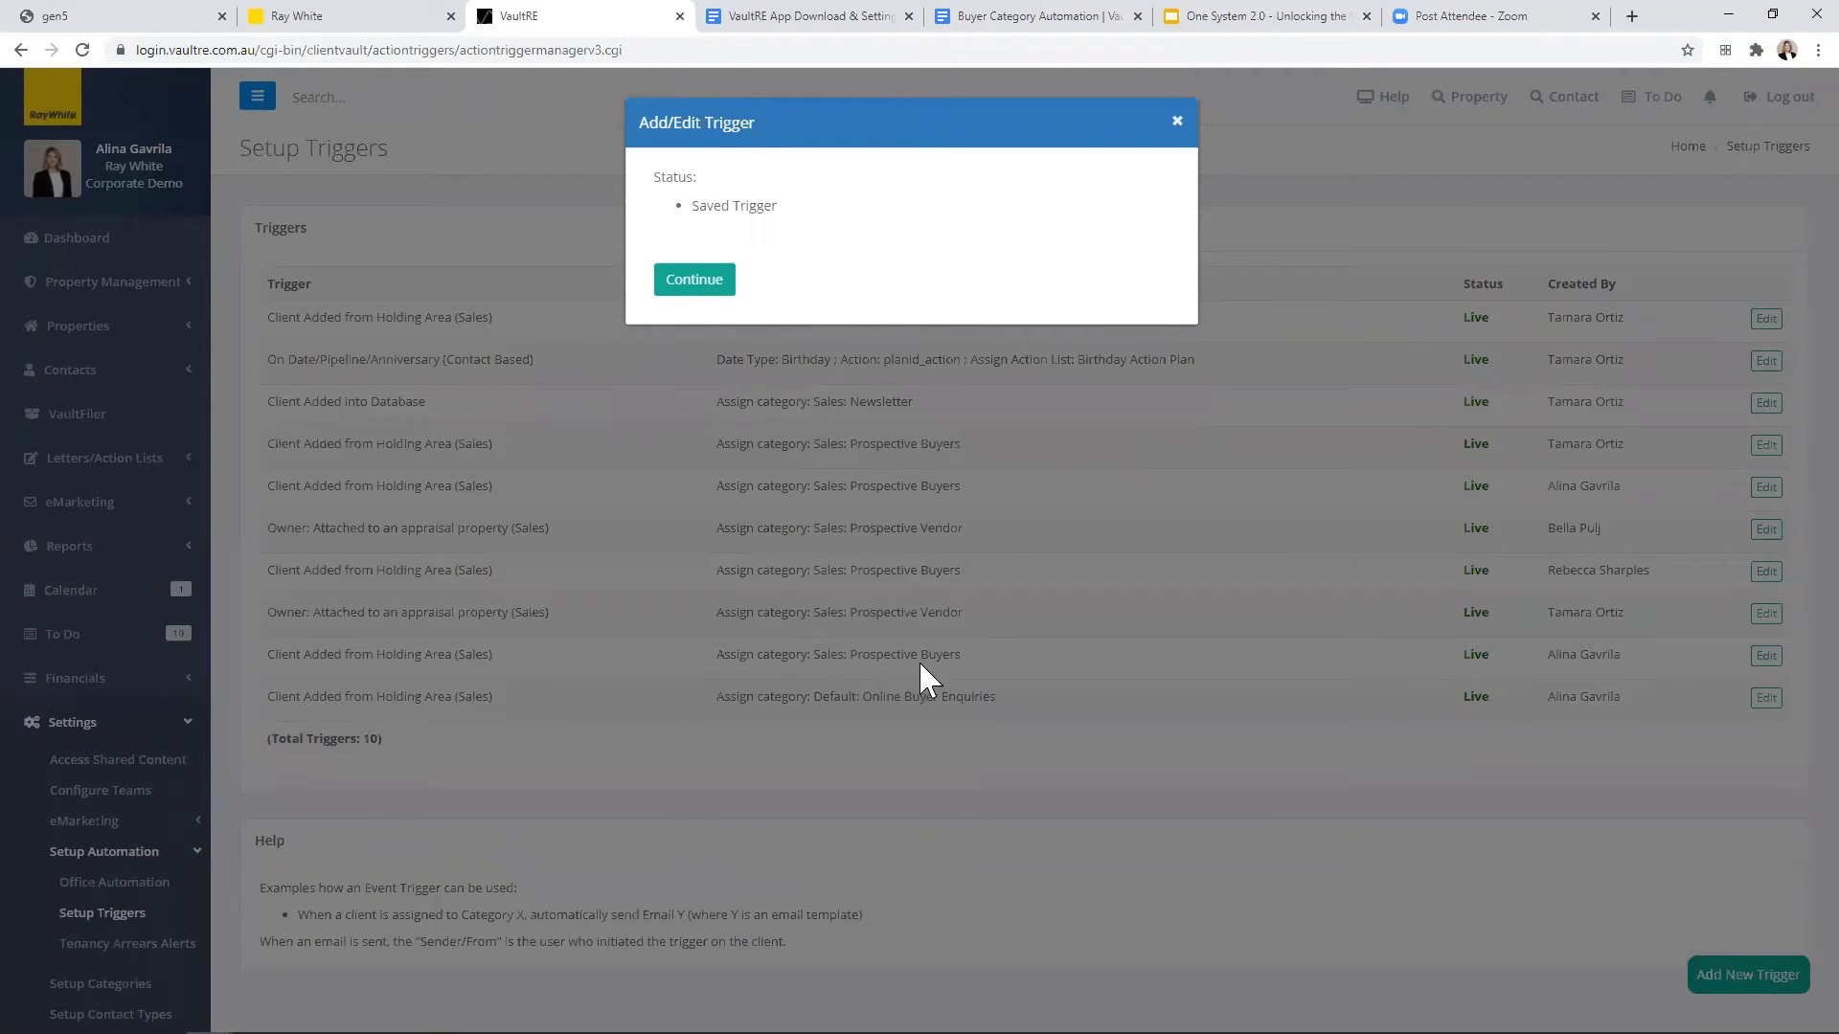
{"action": "left_click", "coordinate": [676, 283]}
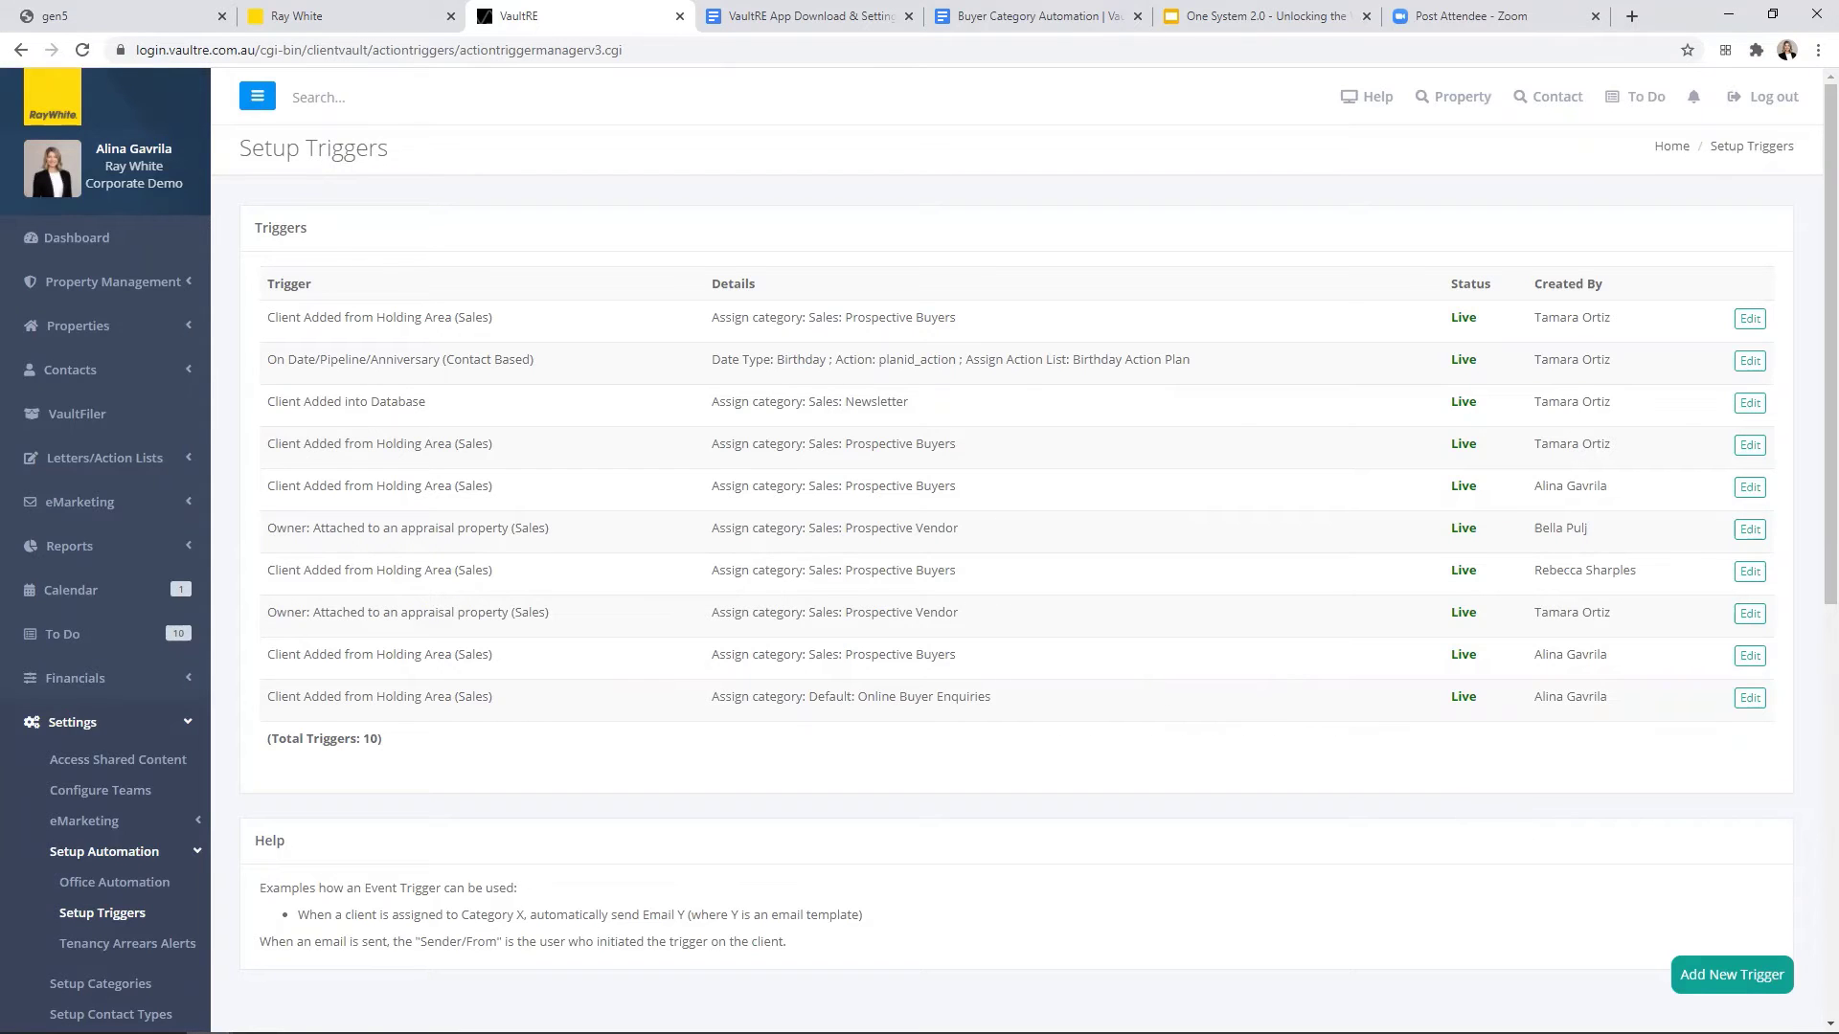
{"action": "left_click", "coordinate": [1714, 979]}
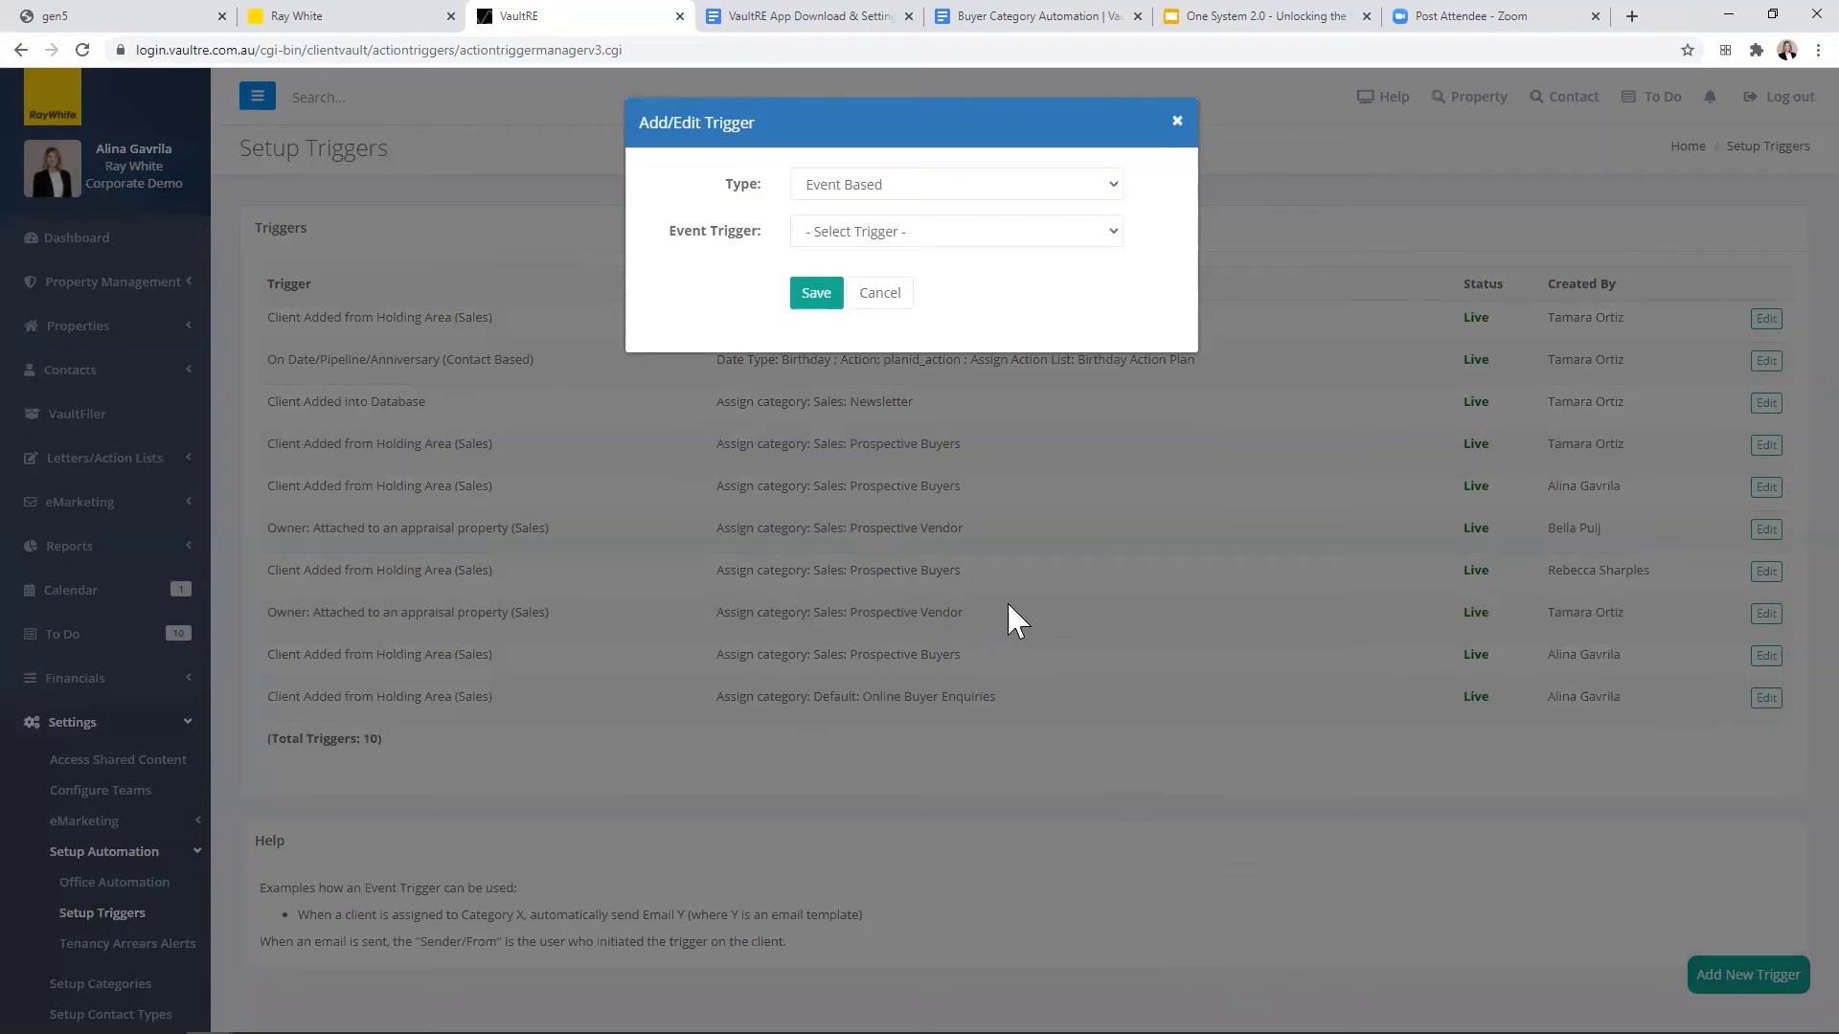
{"action": "left_click", "coordinate": [921, 247]}
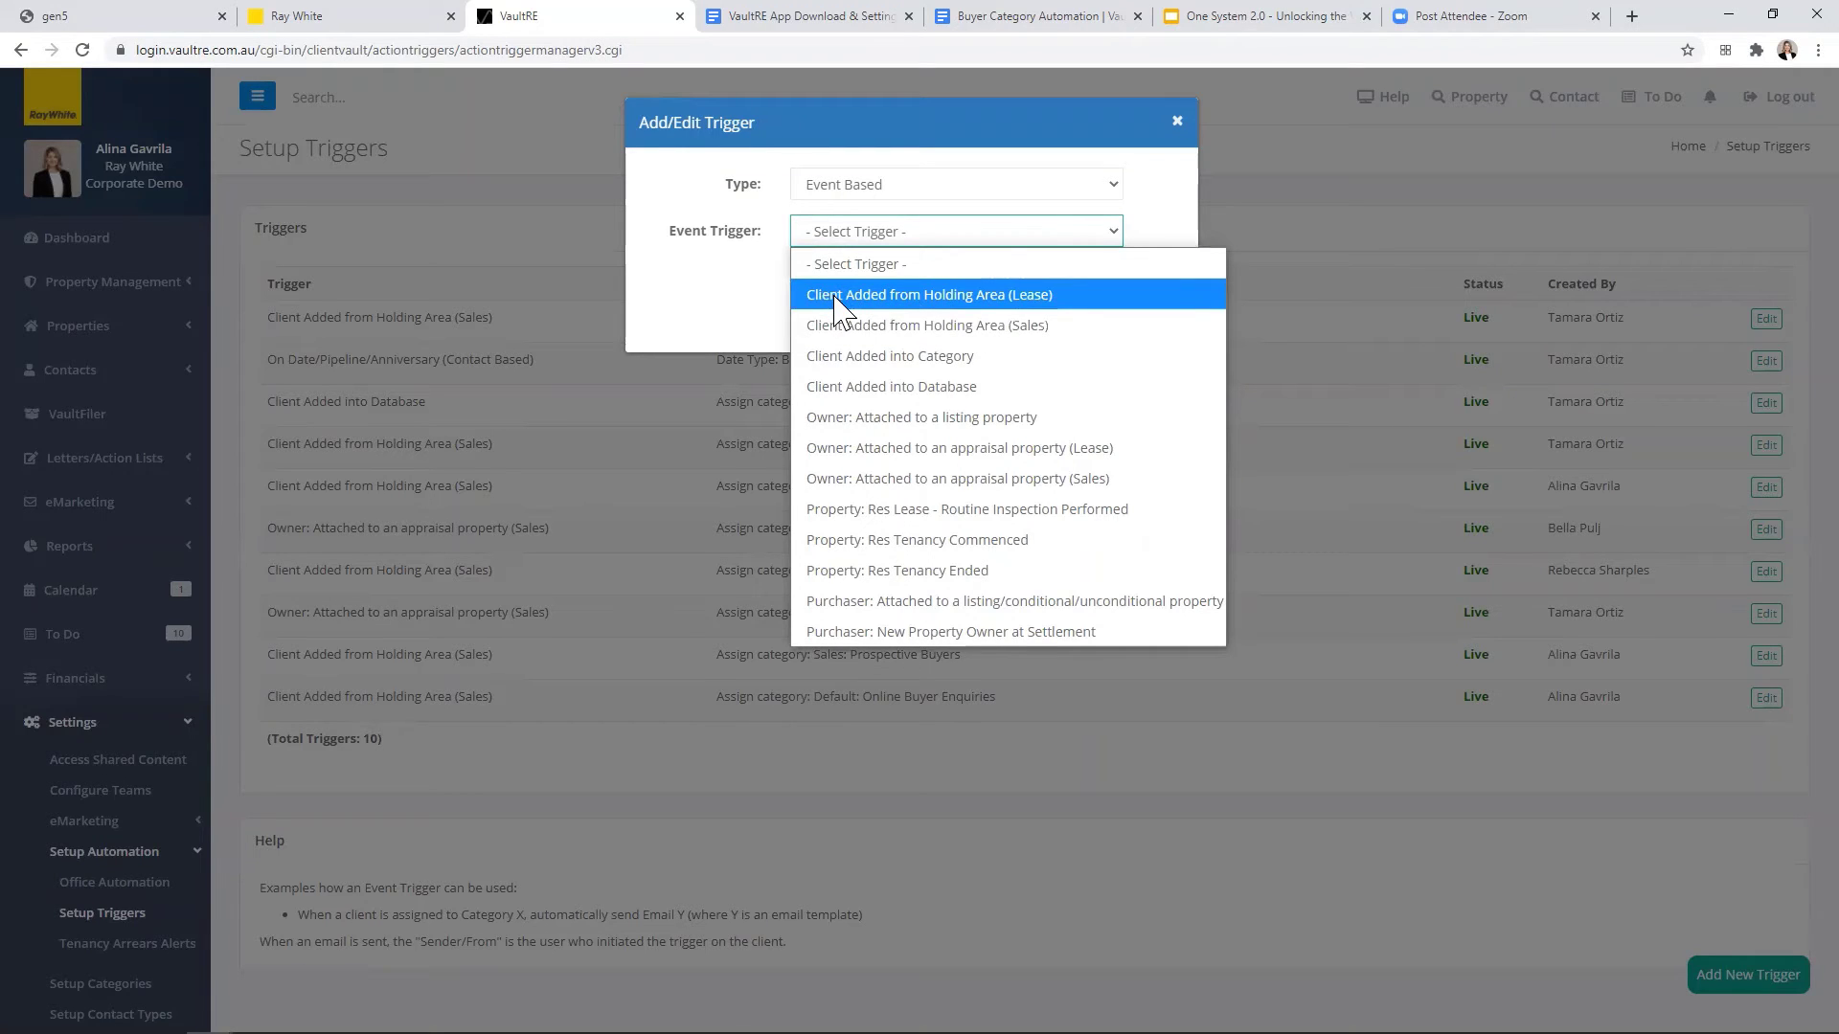
{"action": "left_click", "coordinate": [972, 305]}
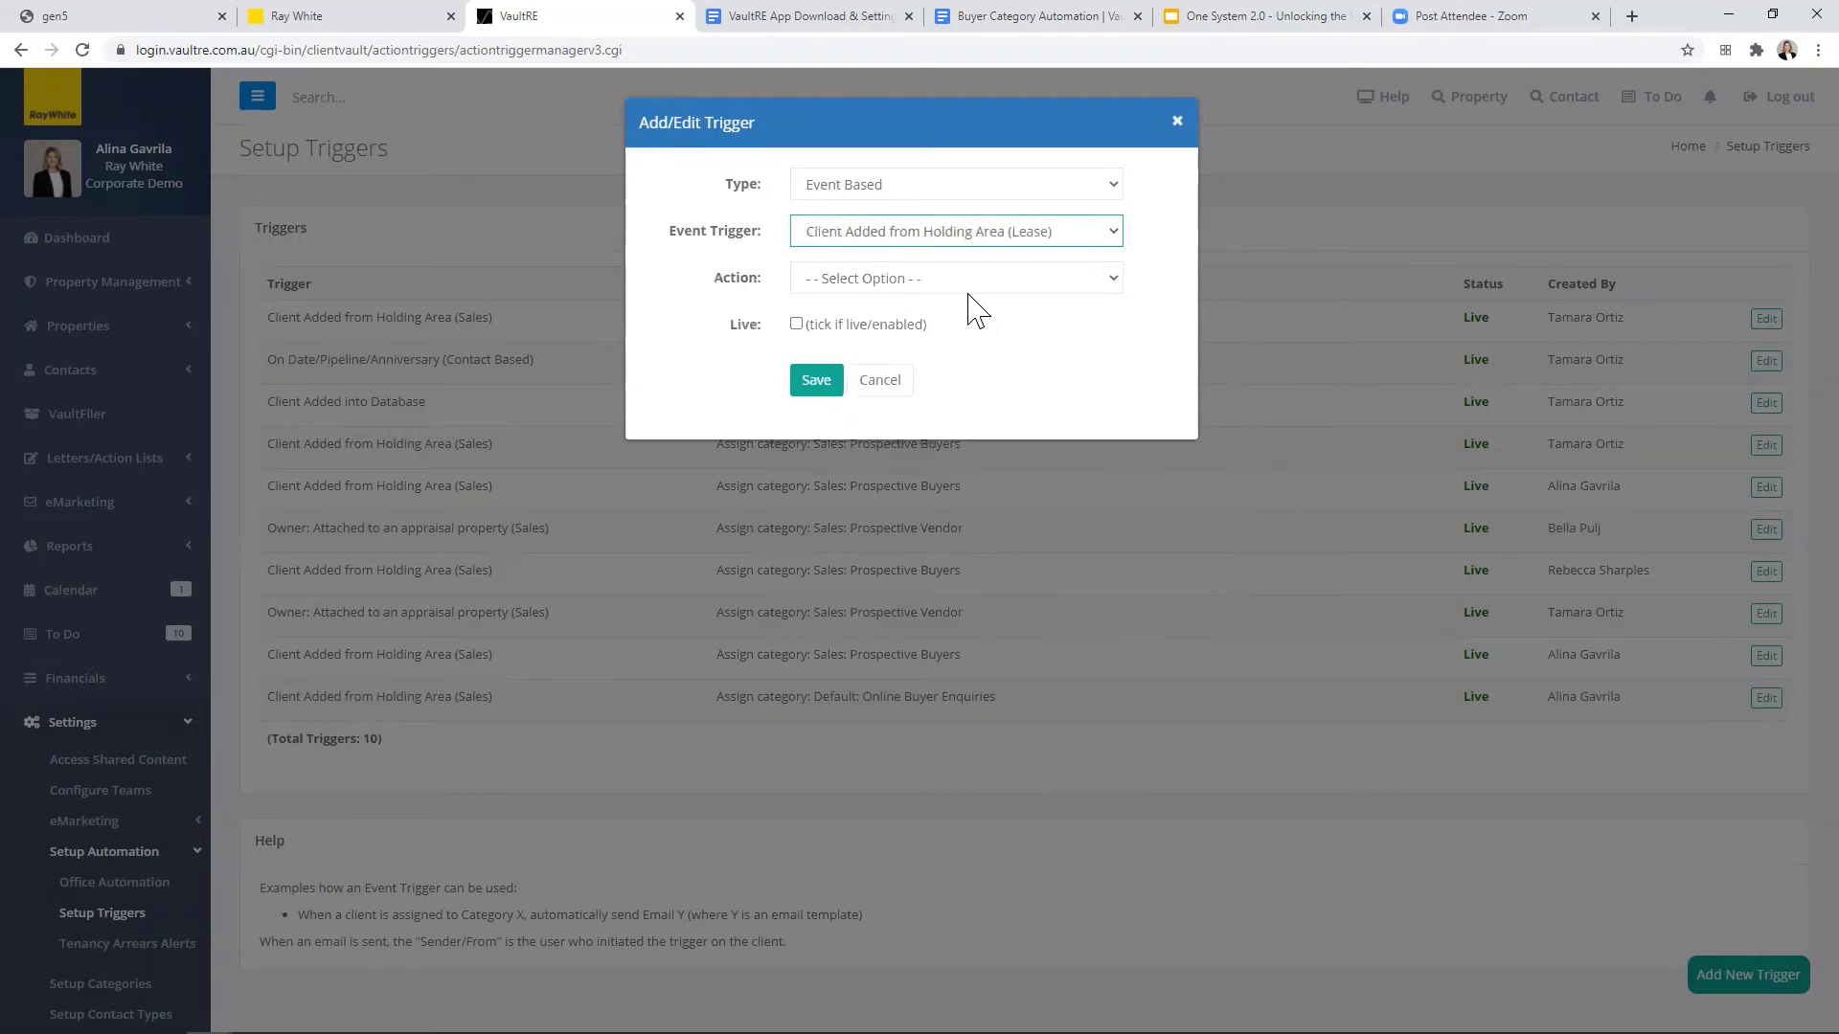
{"action": "left_click", "coordinate": [929, 280]}
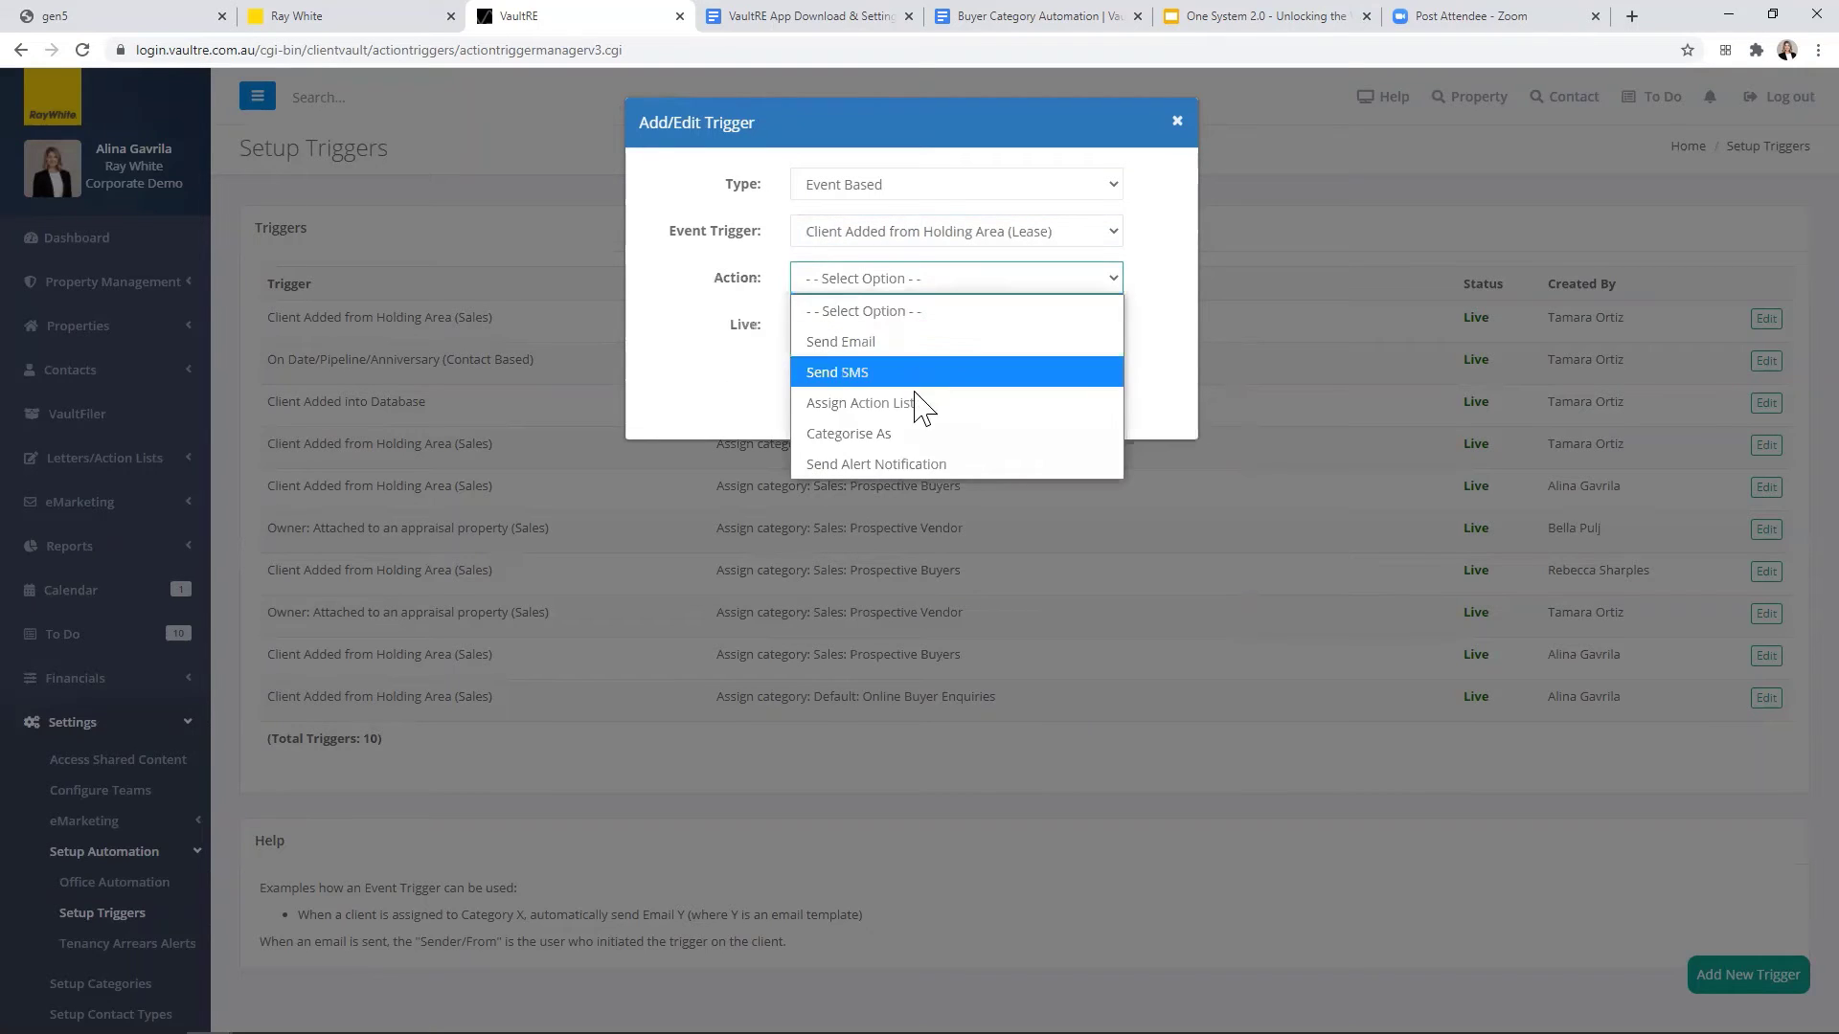
{"action": "left_click", "coordinate": [916, 431]}
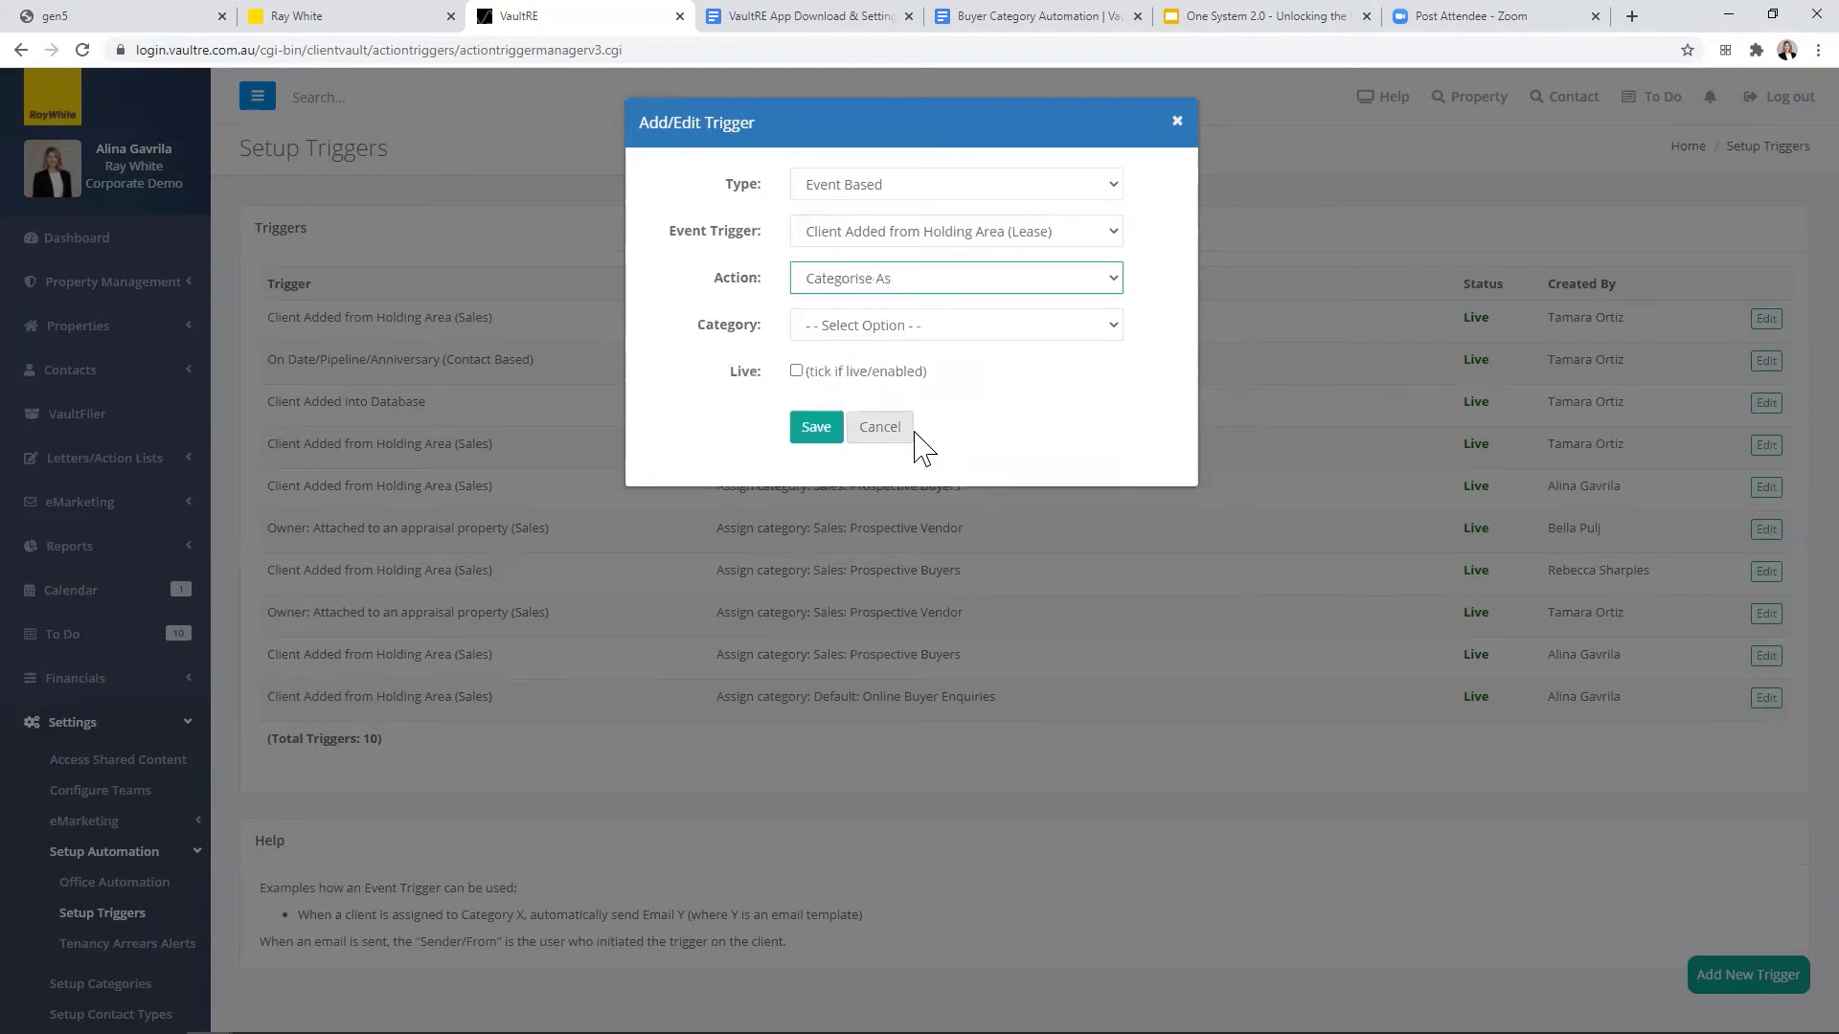
{"action": "left_click", "coordinate": [977, 331]}
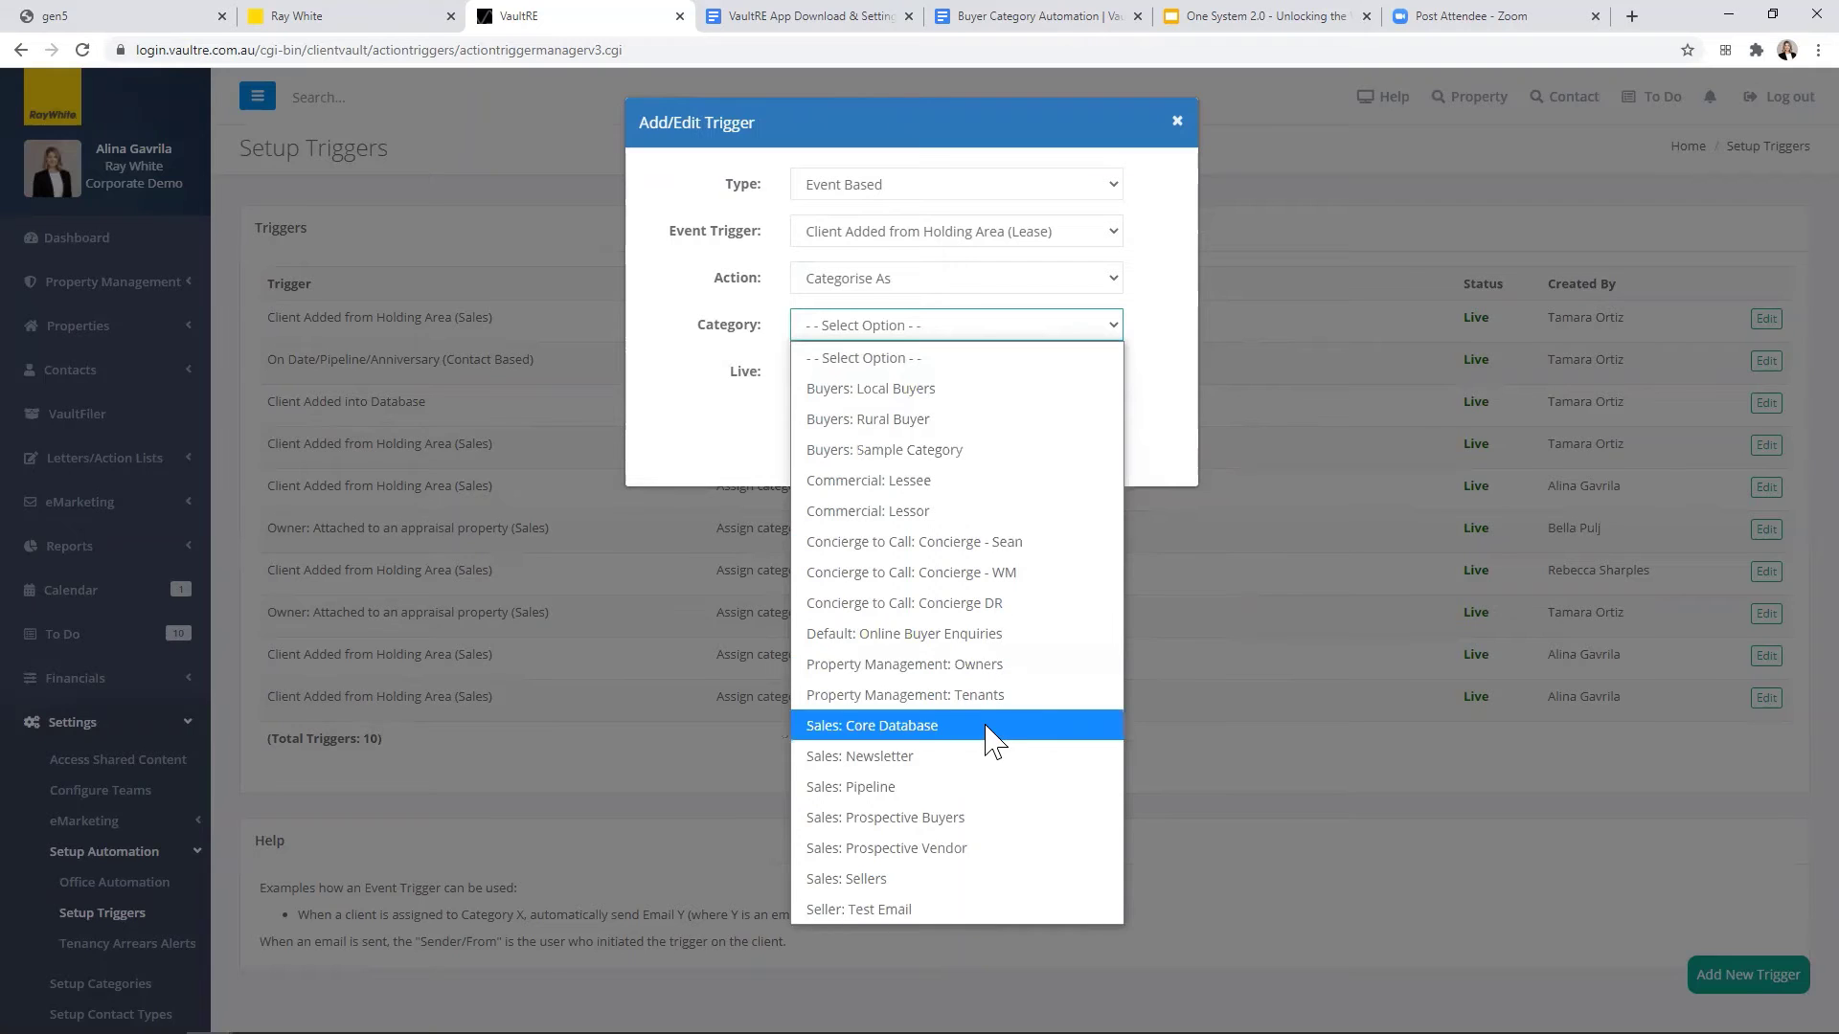
{"action": "left_click", "coordinate": [1152, 436]}
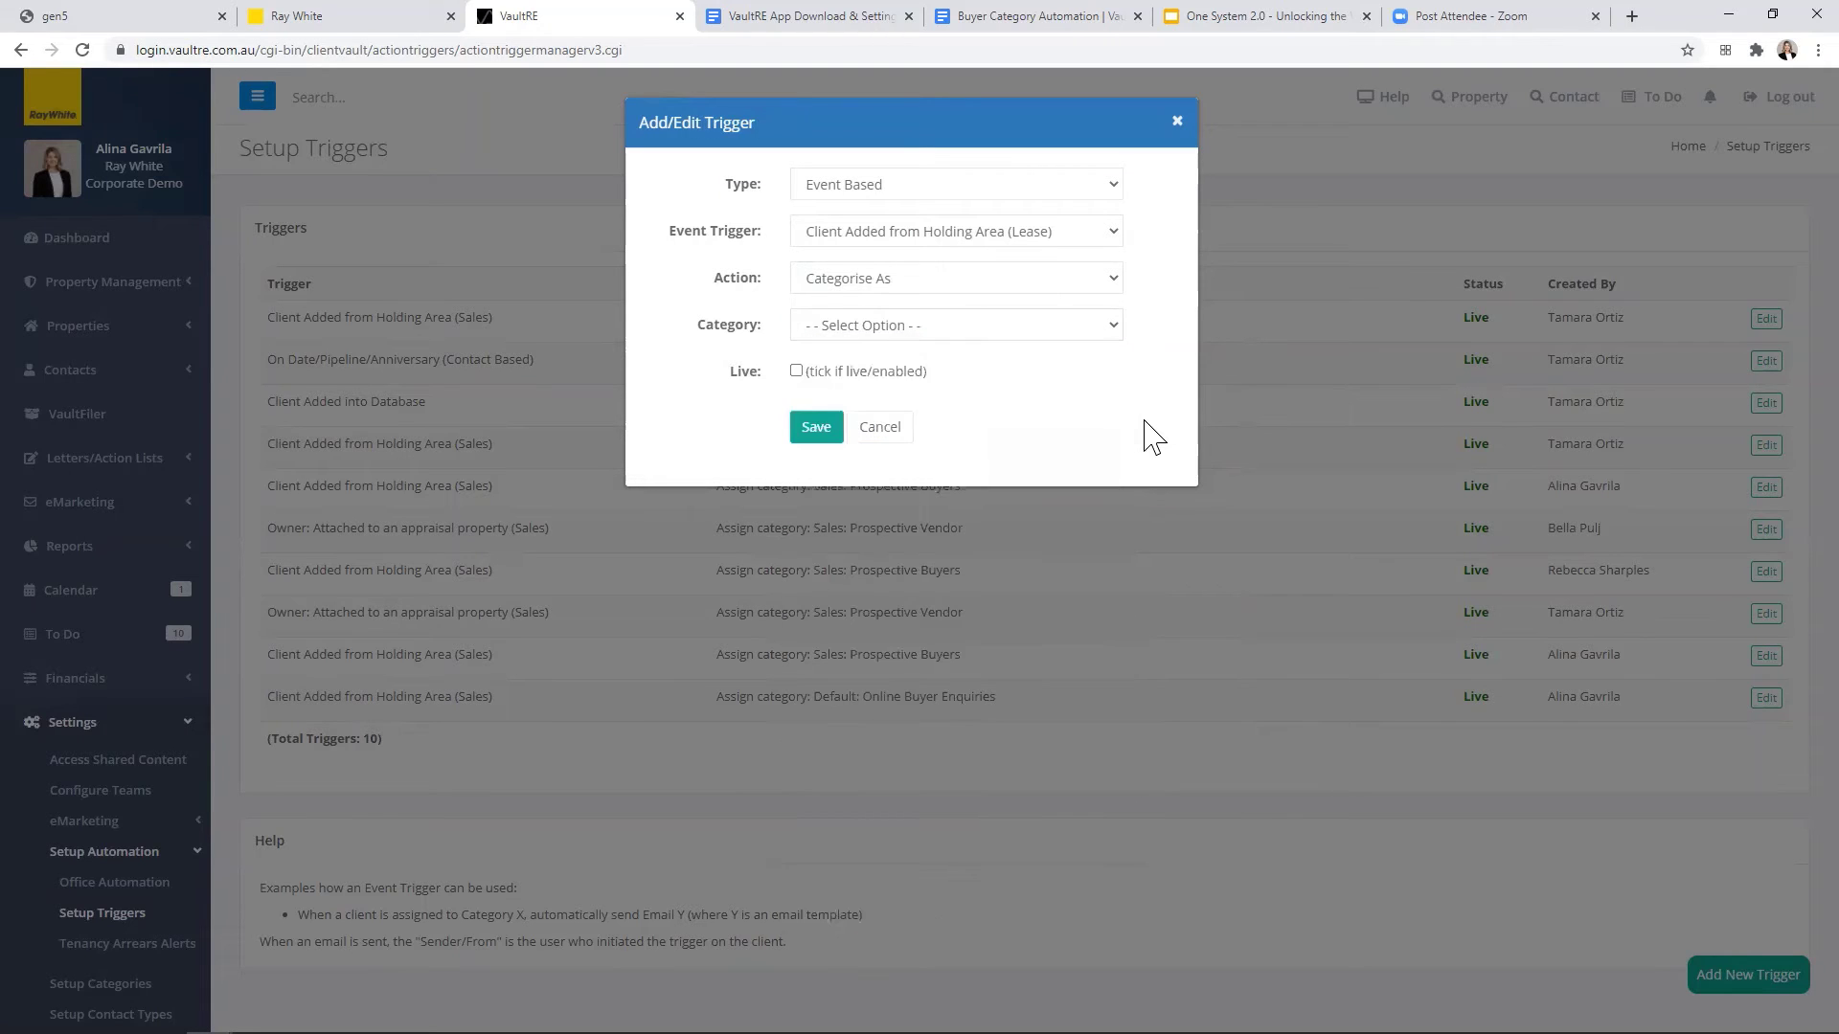
{"action": "left_click", "coordinate": [864, 429]}
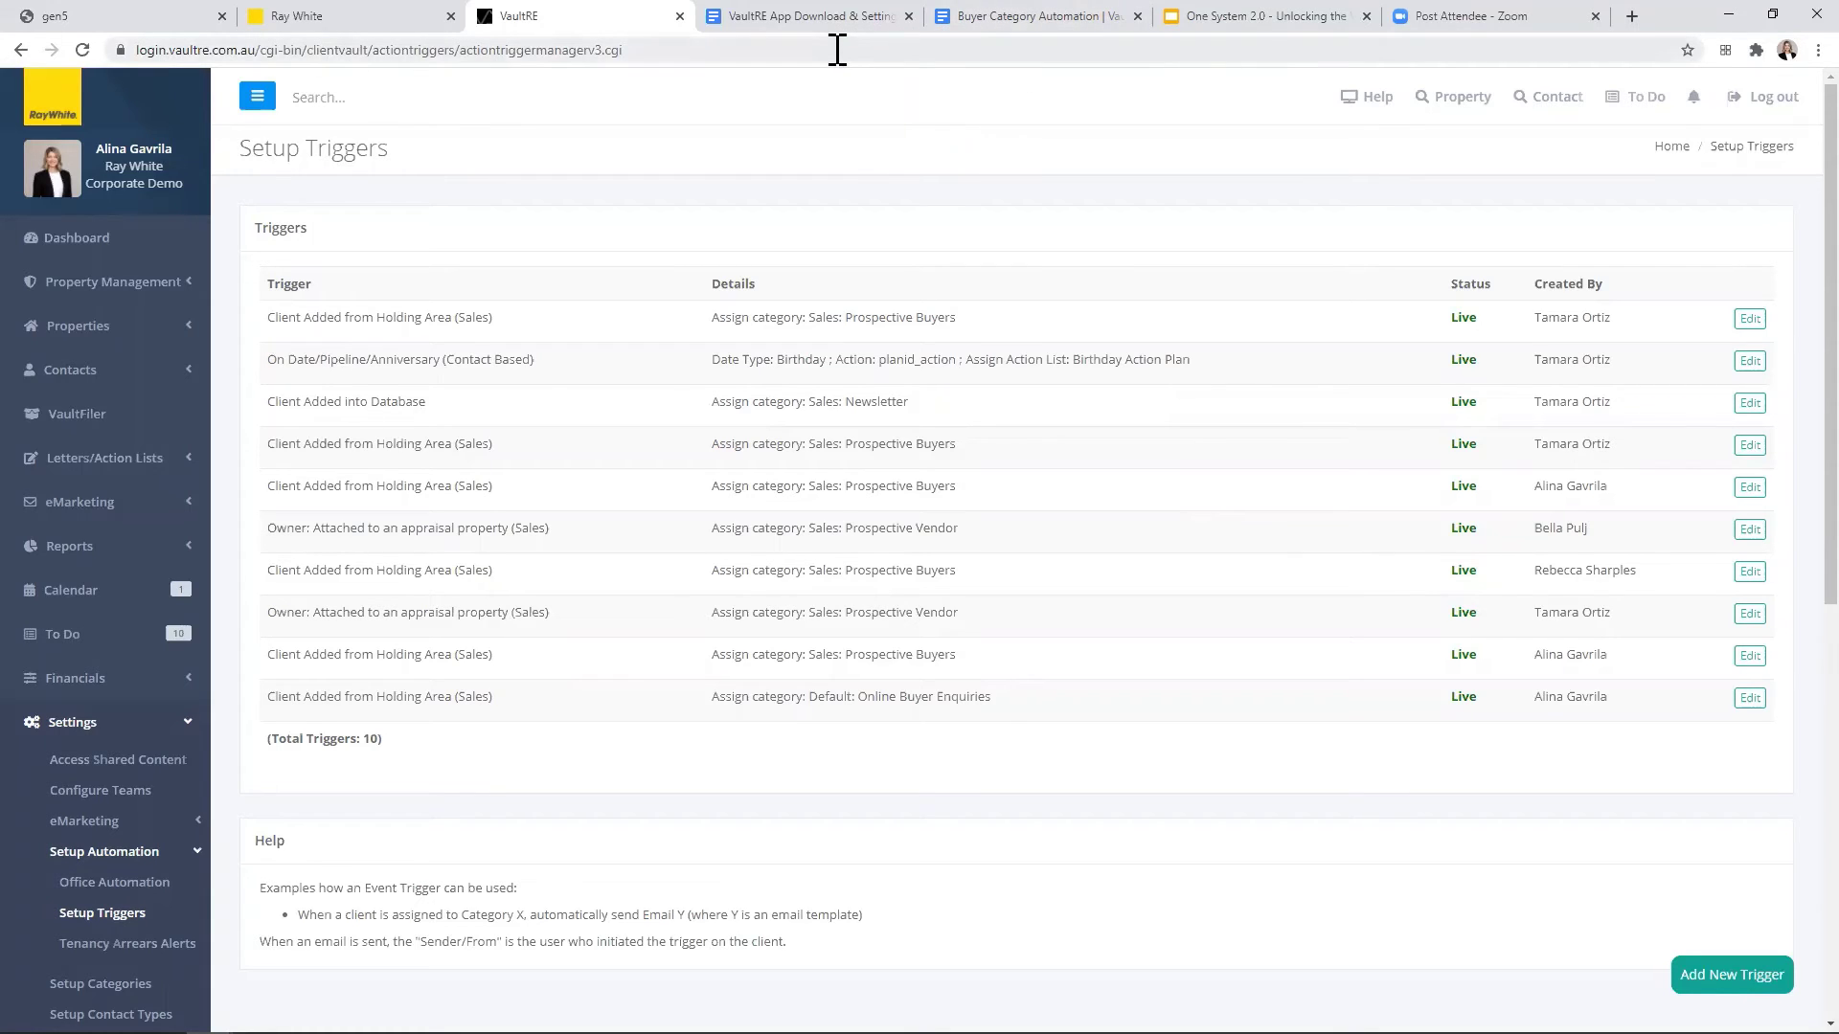
Step: Check the default contact categories for sale and lease properties in the VaultRE App Download & Settings Set-Up document
{"action": "left_click", "coordinate": [839, 17]}
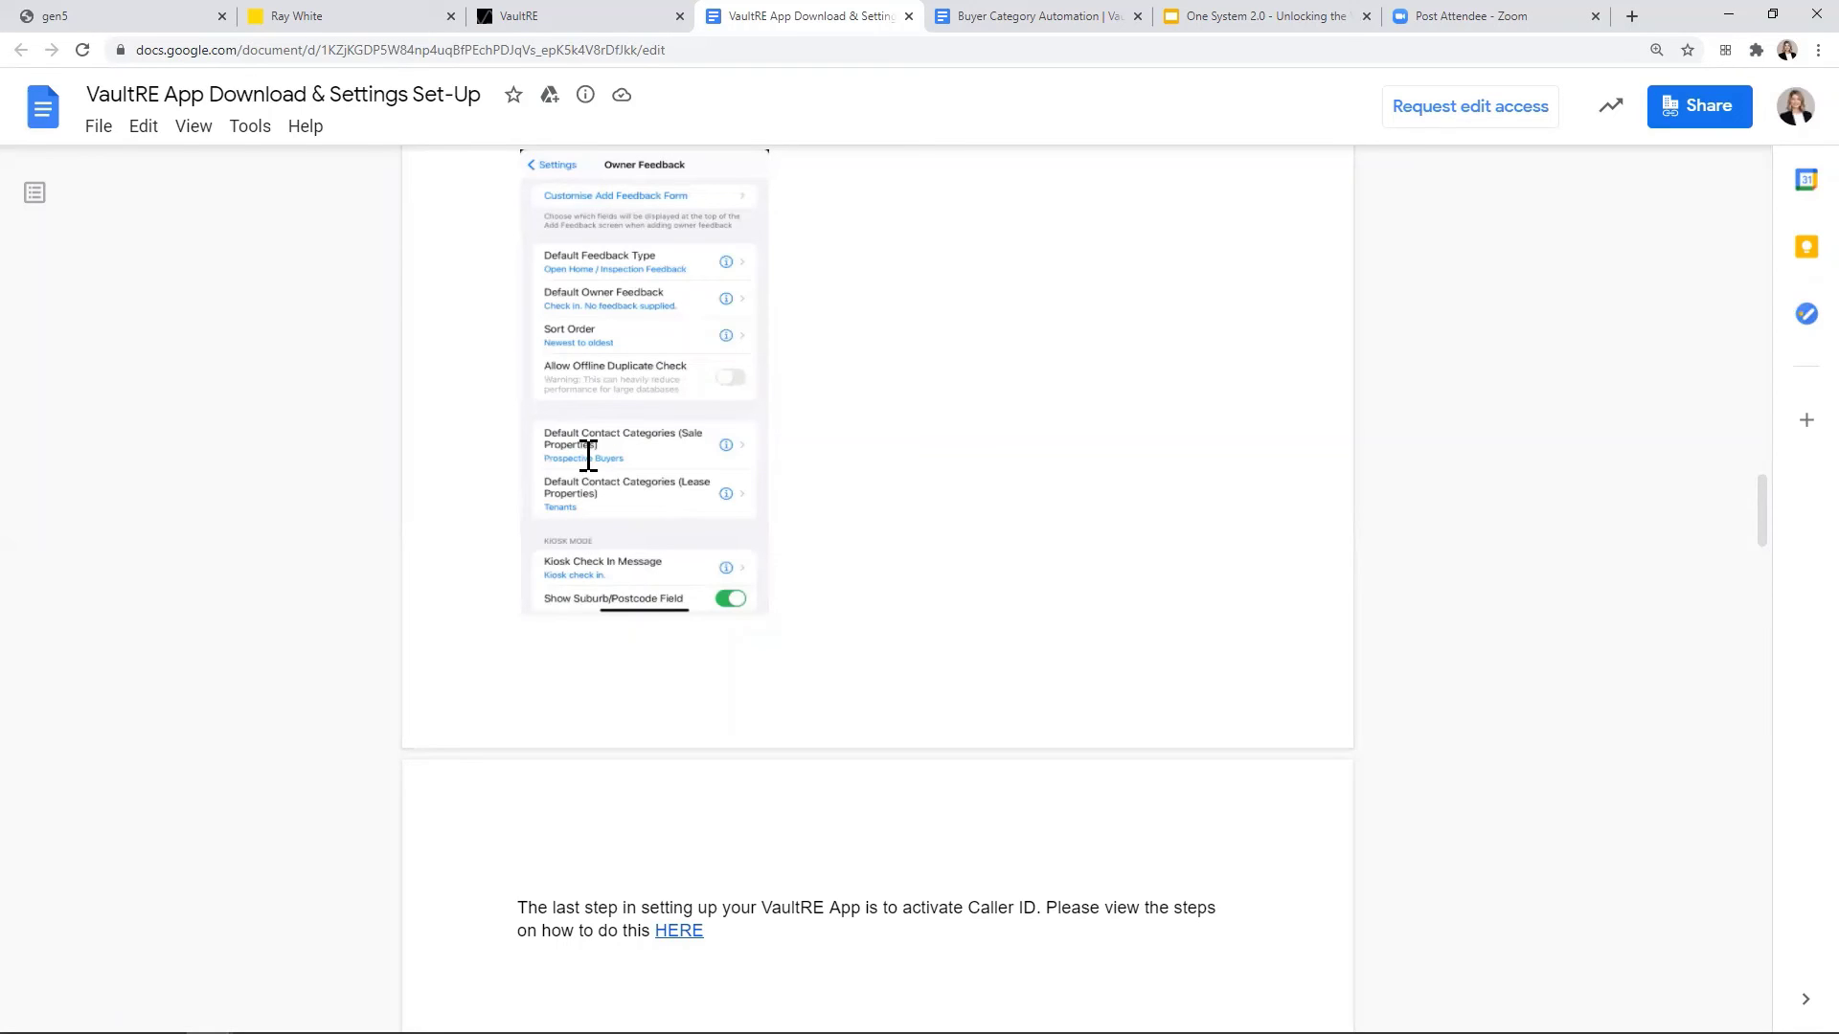
{"action": "left_click", "coordinate": [575, 17]}
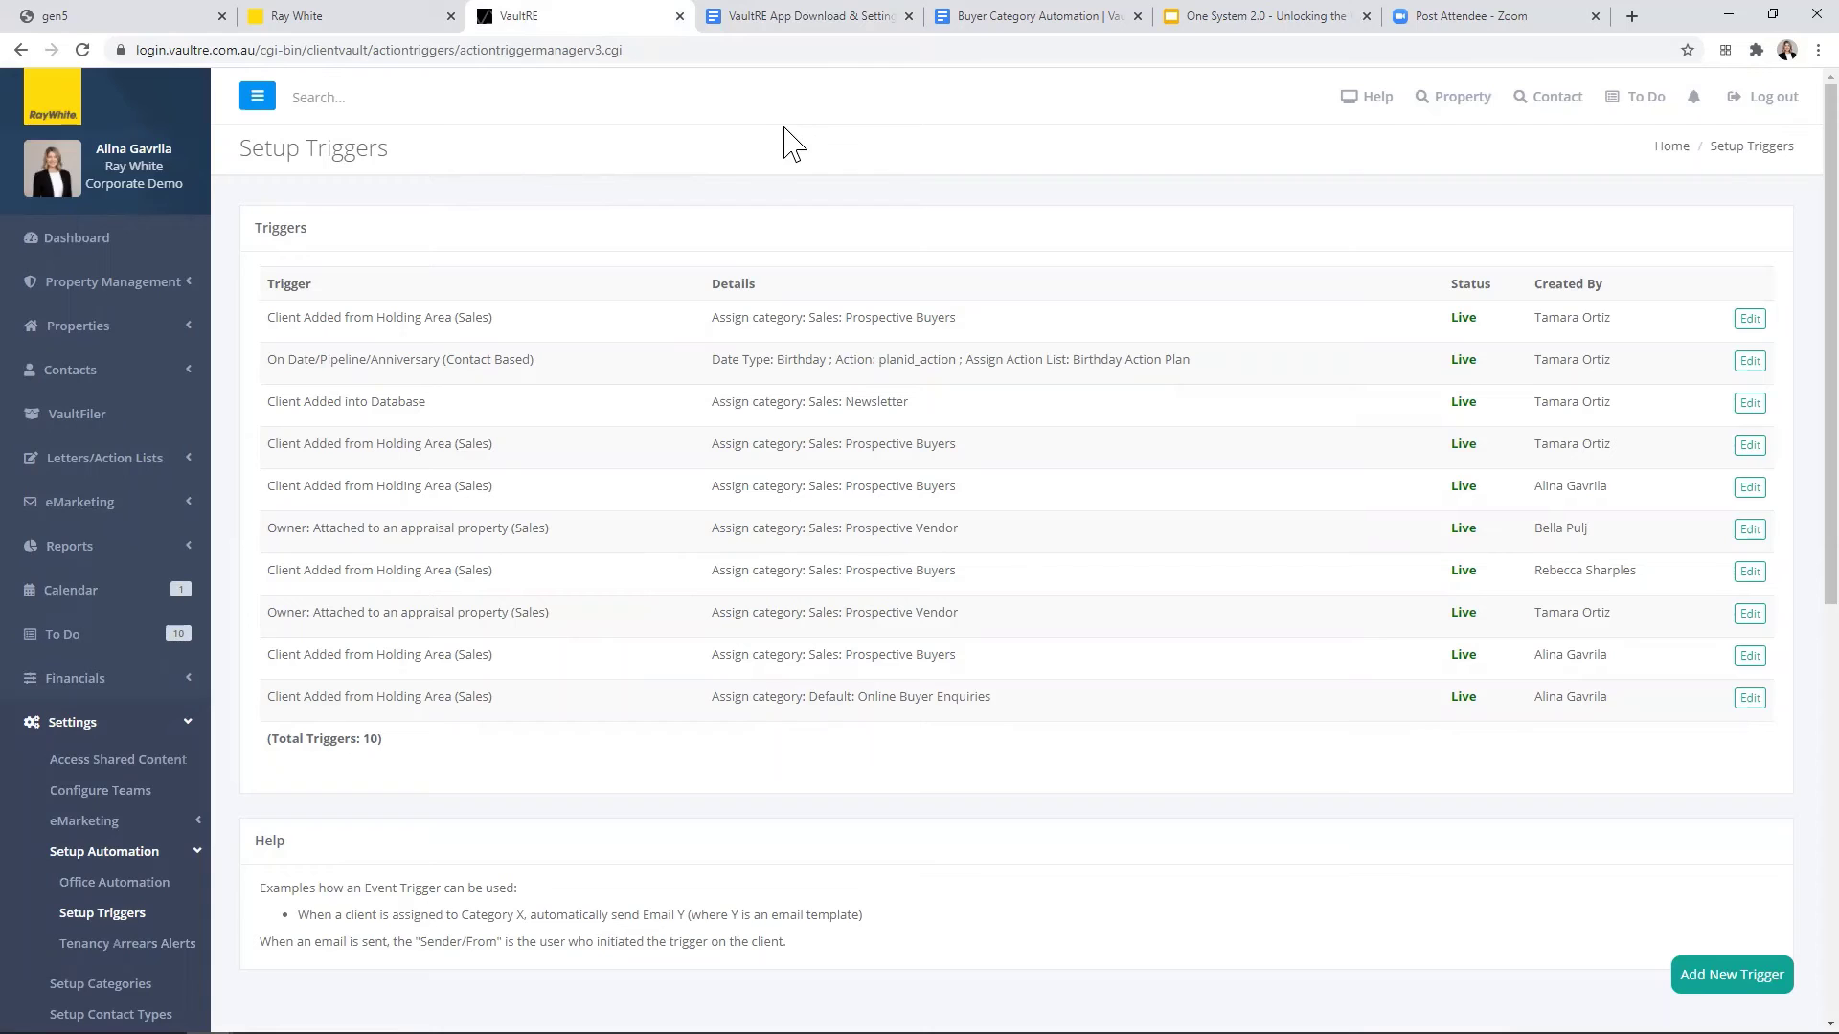
Step: Open the Get prepared for VaultRE category on the Ray White Whiteboard site and look through its training and fact sheet sections
{"action": "left_click", "coordinate": [58, 17]}
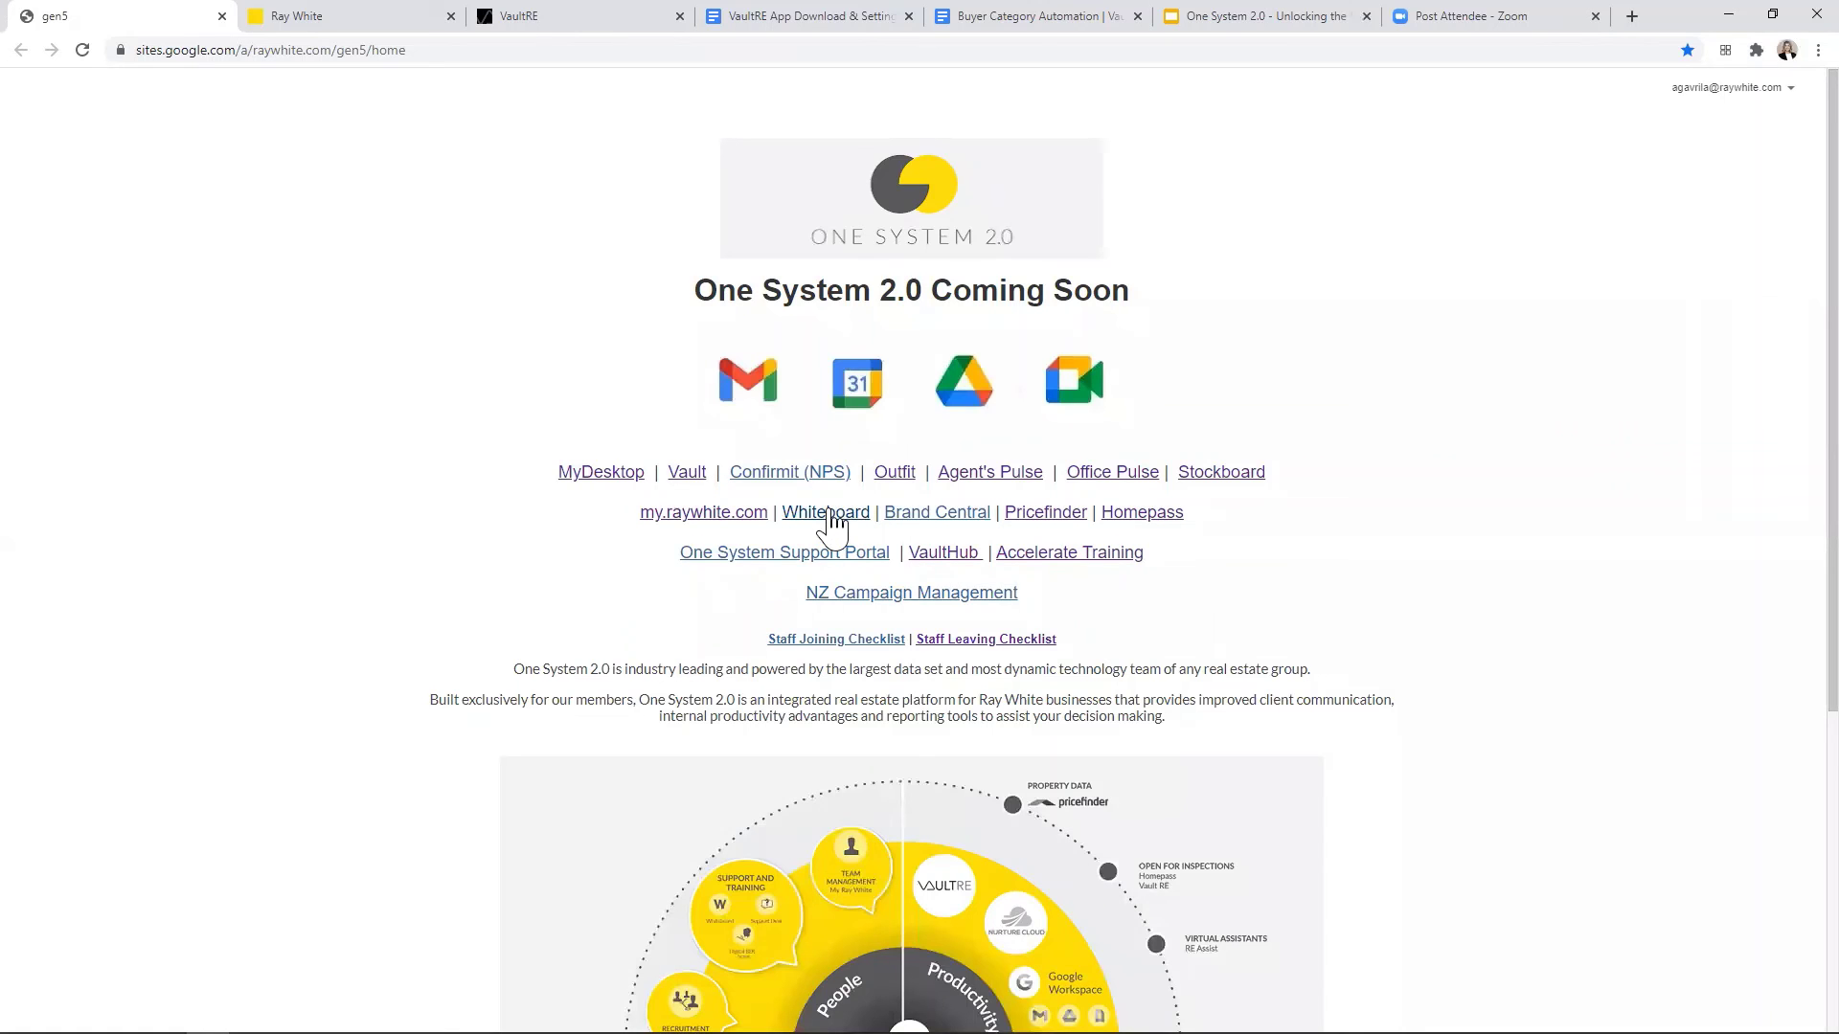
{"action": "left_click", "coordinate": [365, 19]}
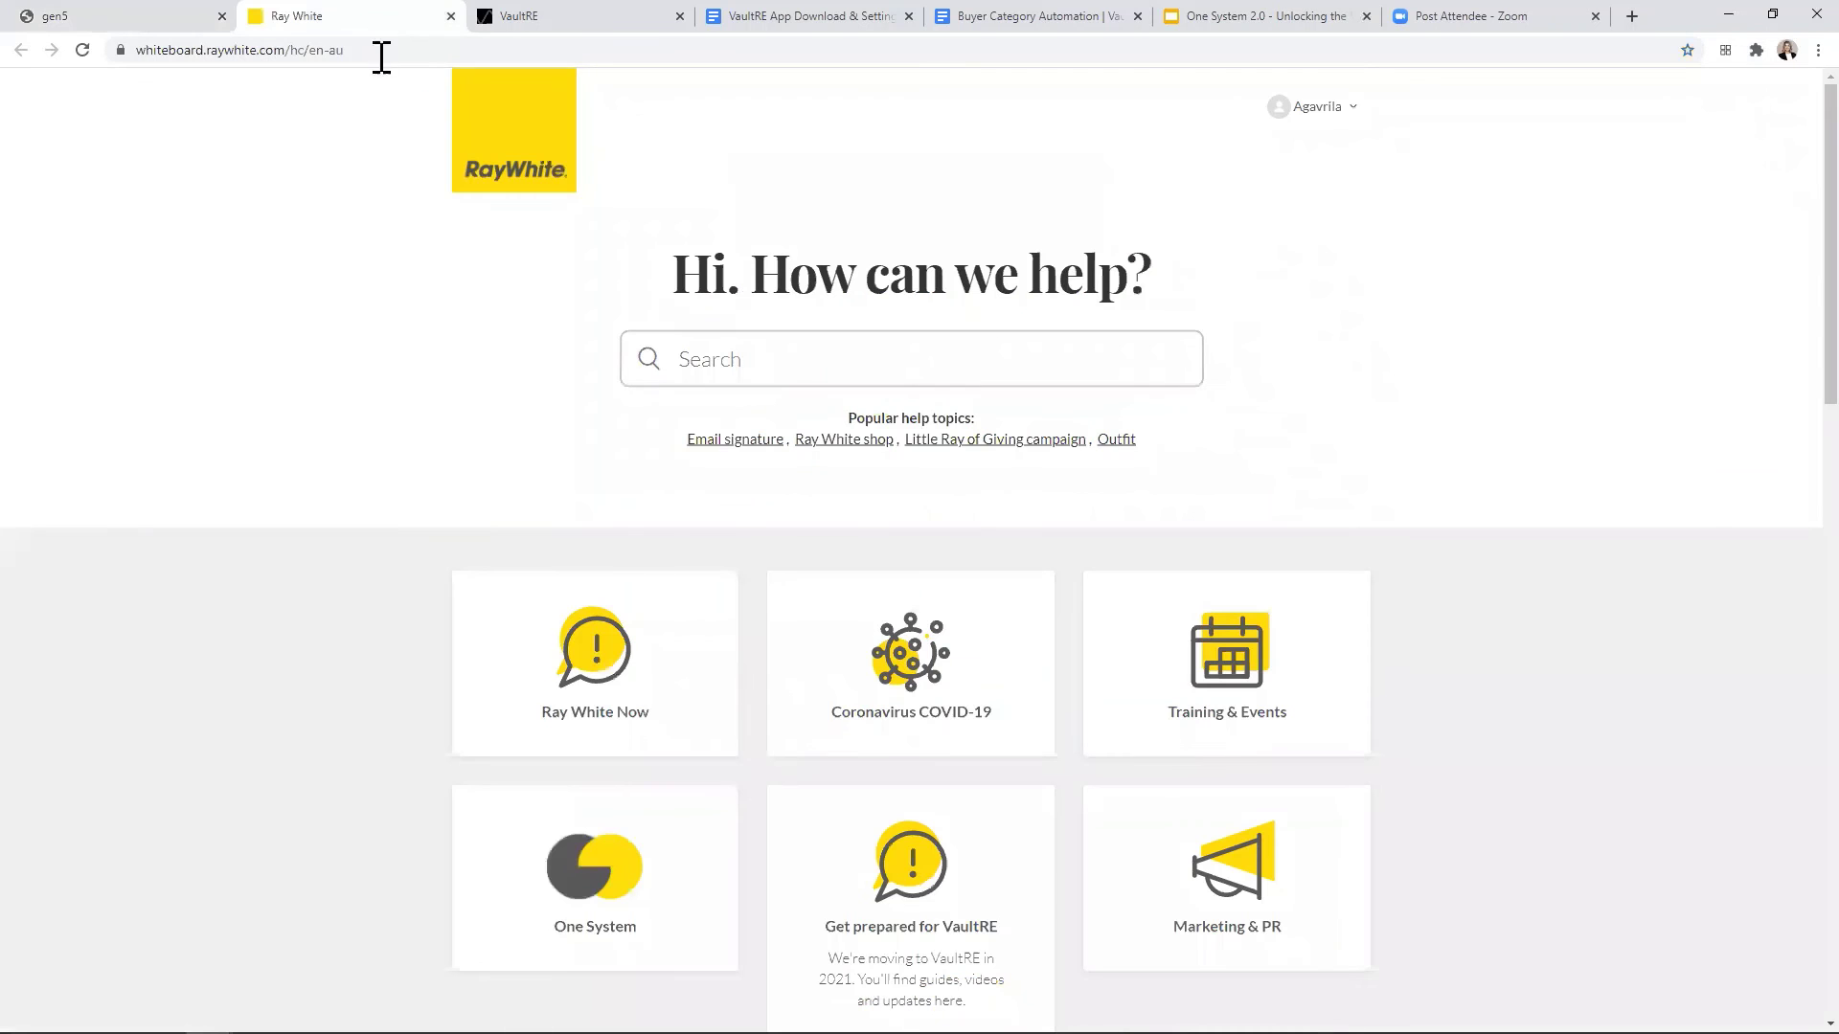
{"action": "scroll", "coordinate": [952, 759], "scroll_direction": "down", "scroll_amount": 2}
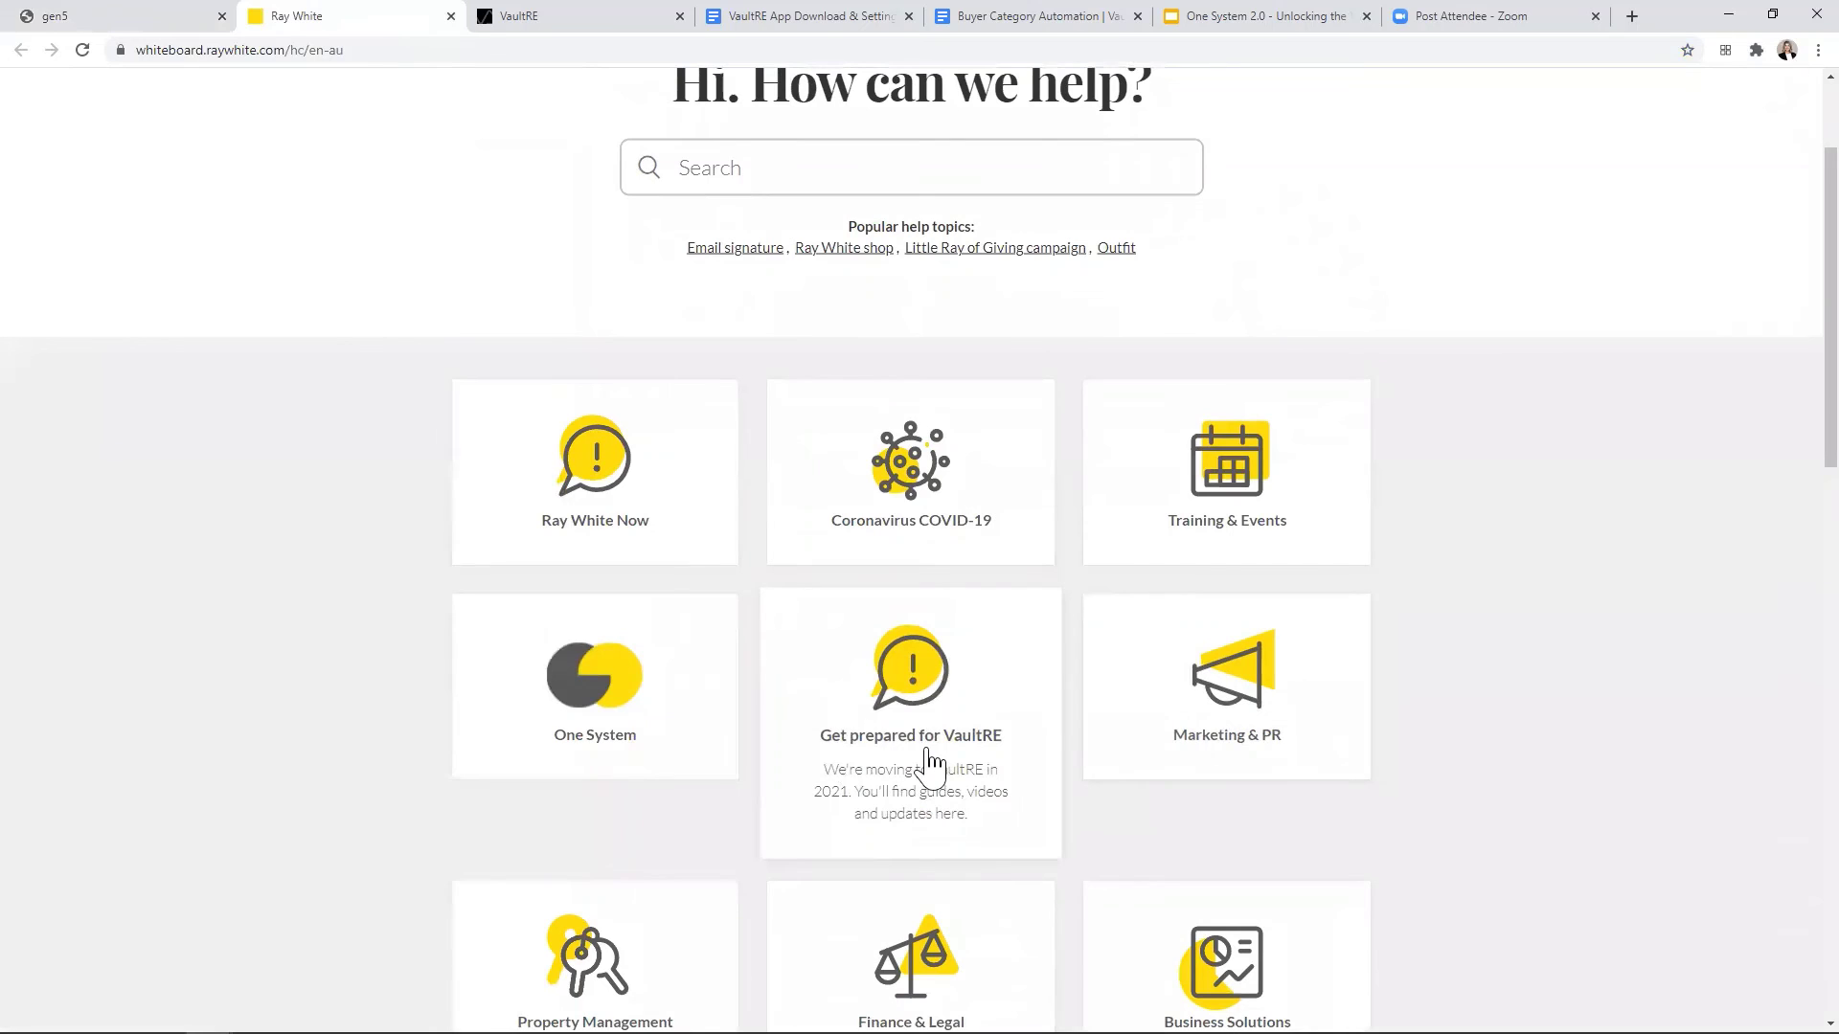
{"action": "left_click", "coordinate": [905, 763]}
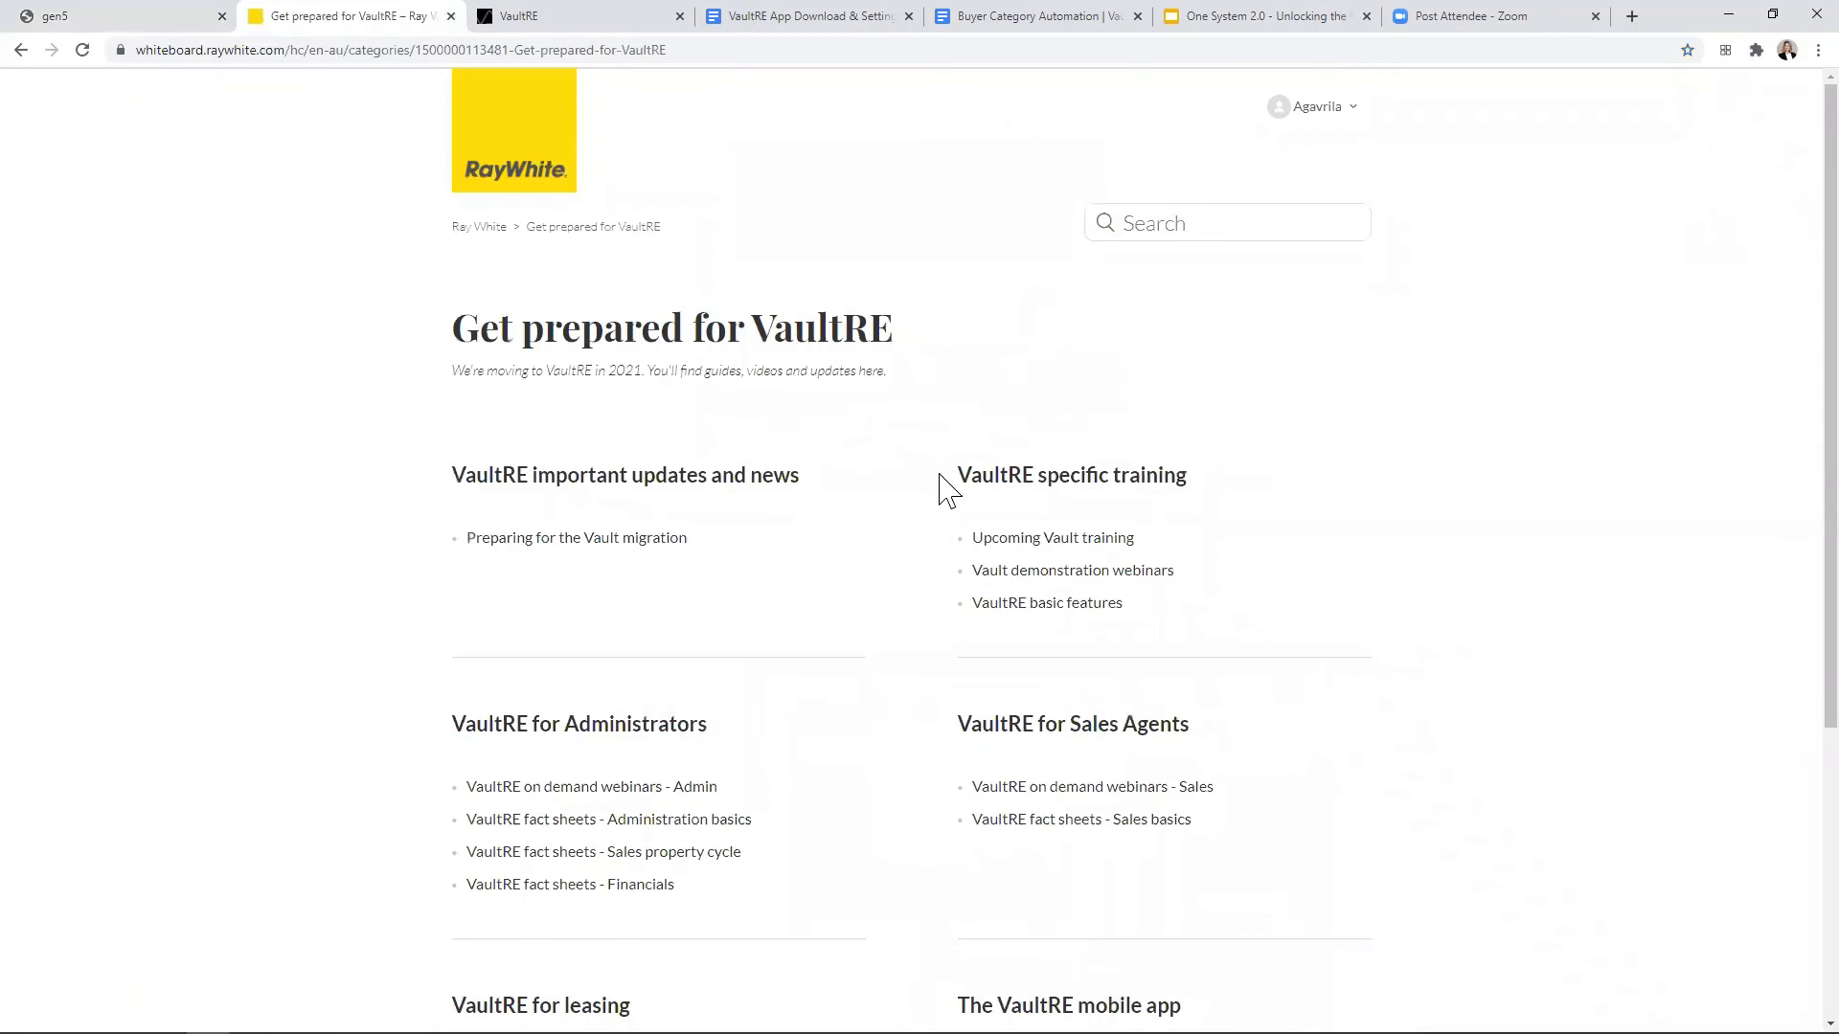
{"action": "scroll", "coordinate": [940, 487], "scroll_direction": "down", "scroll_amount": 1}
{"action": "scroll", "coordinate": [946, 491], "scroll_direction": "down", "scroll_amount": 1}
{"action": "scroll", "coordinate": [940, 486], "scroll_direction": "down", "scroll_amount": 1}
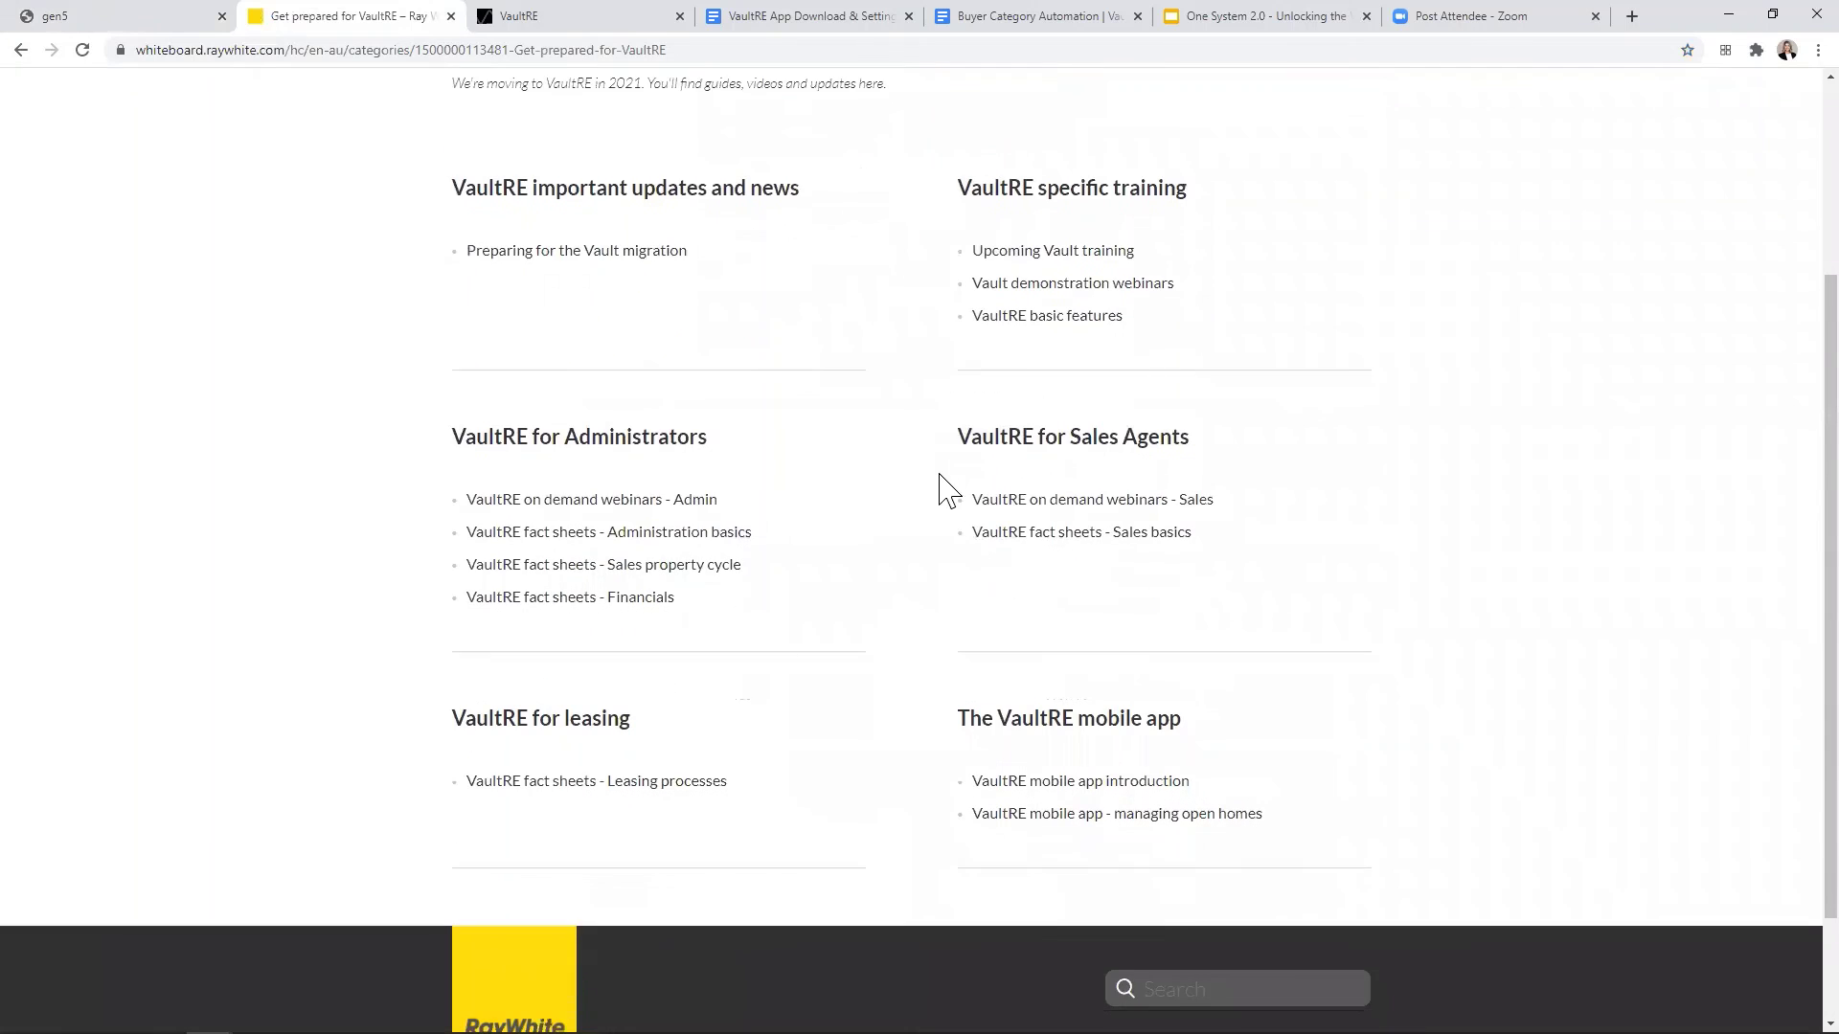
{"action": "scroll", "coordinate": [940, 486], "scroll_direction": "down", "scroll_amount": 1}
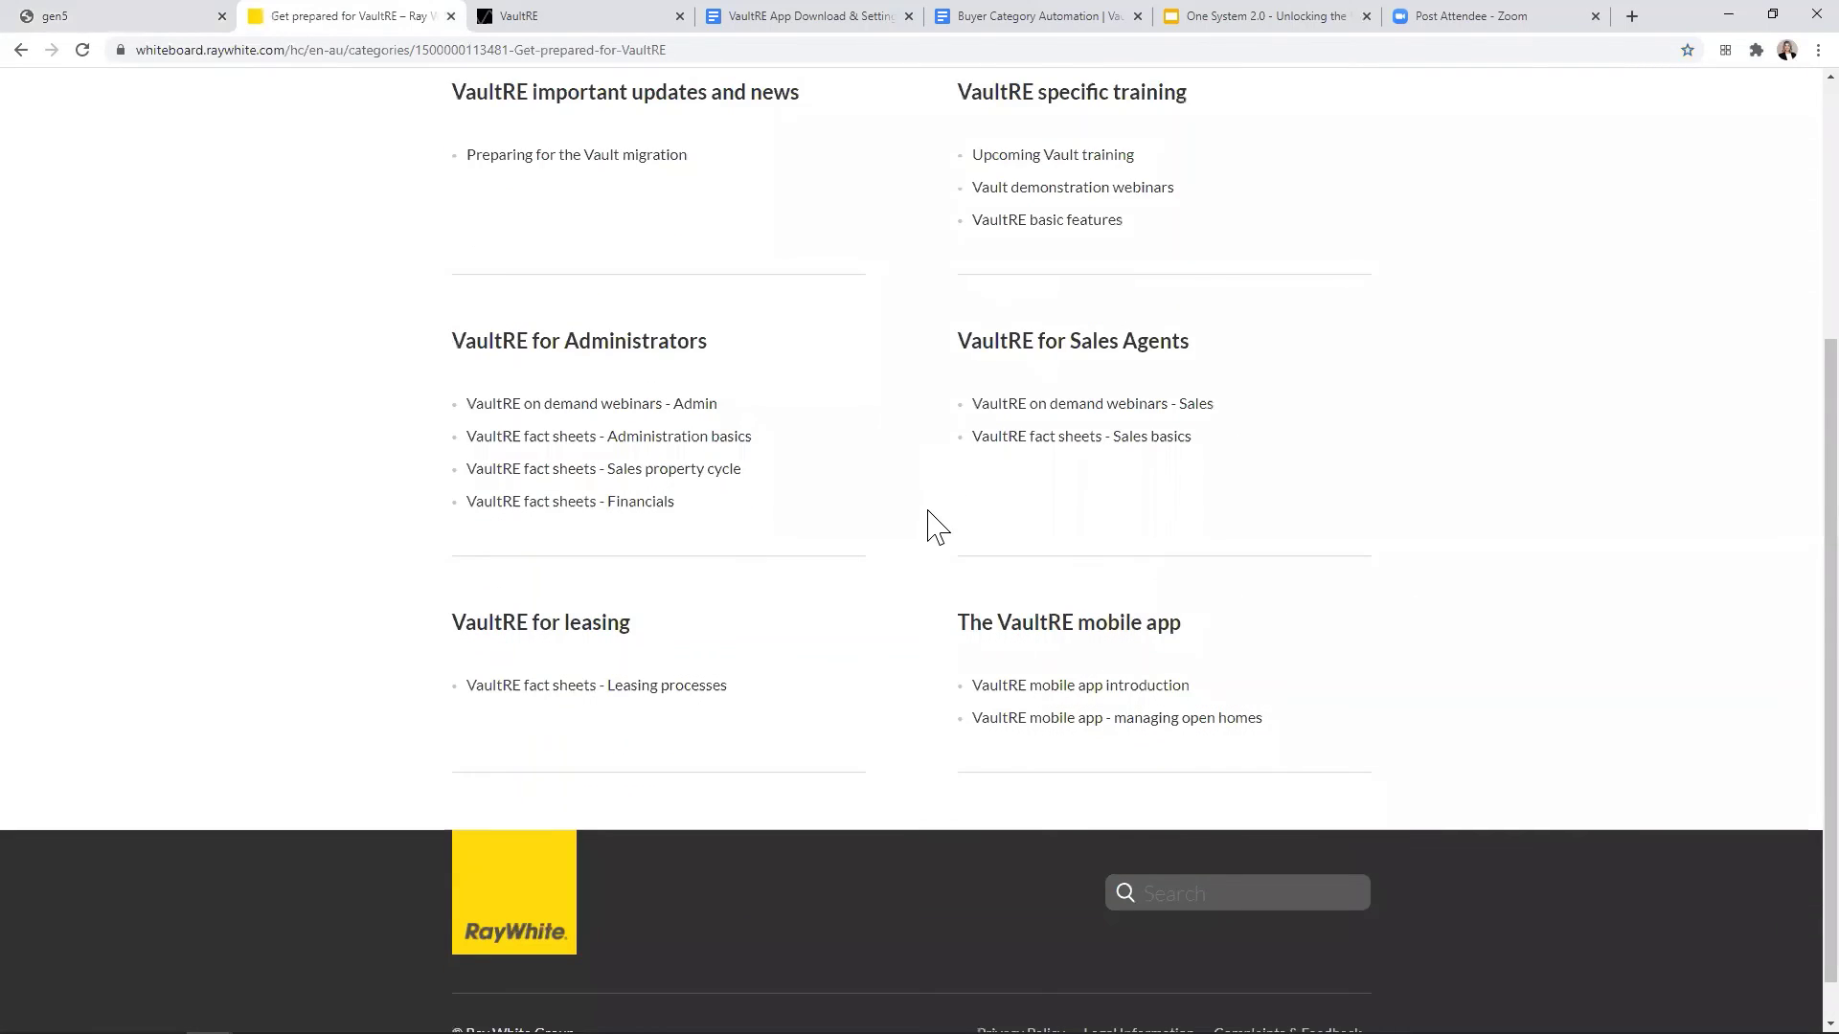
{"action": "scroll", "coordinate": [935, 527], "scroll_direction": "up", "scroll_amount": 2}
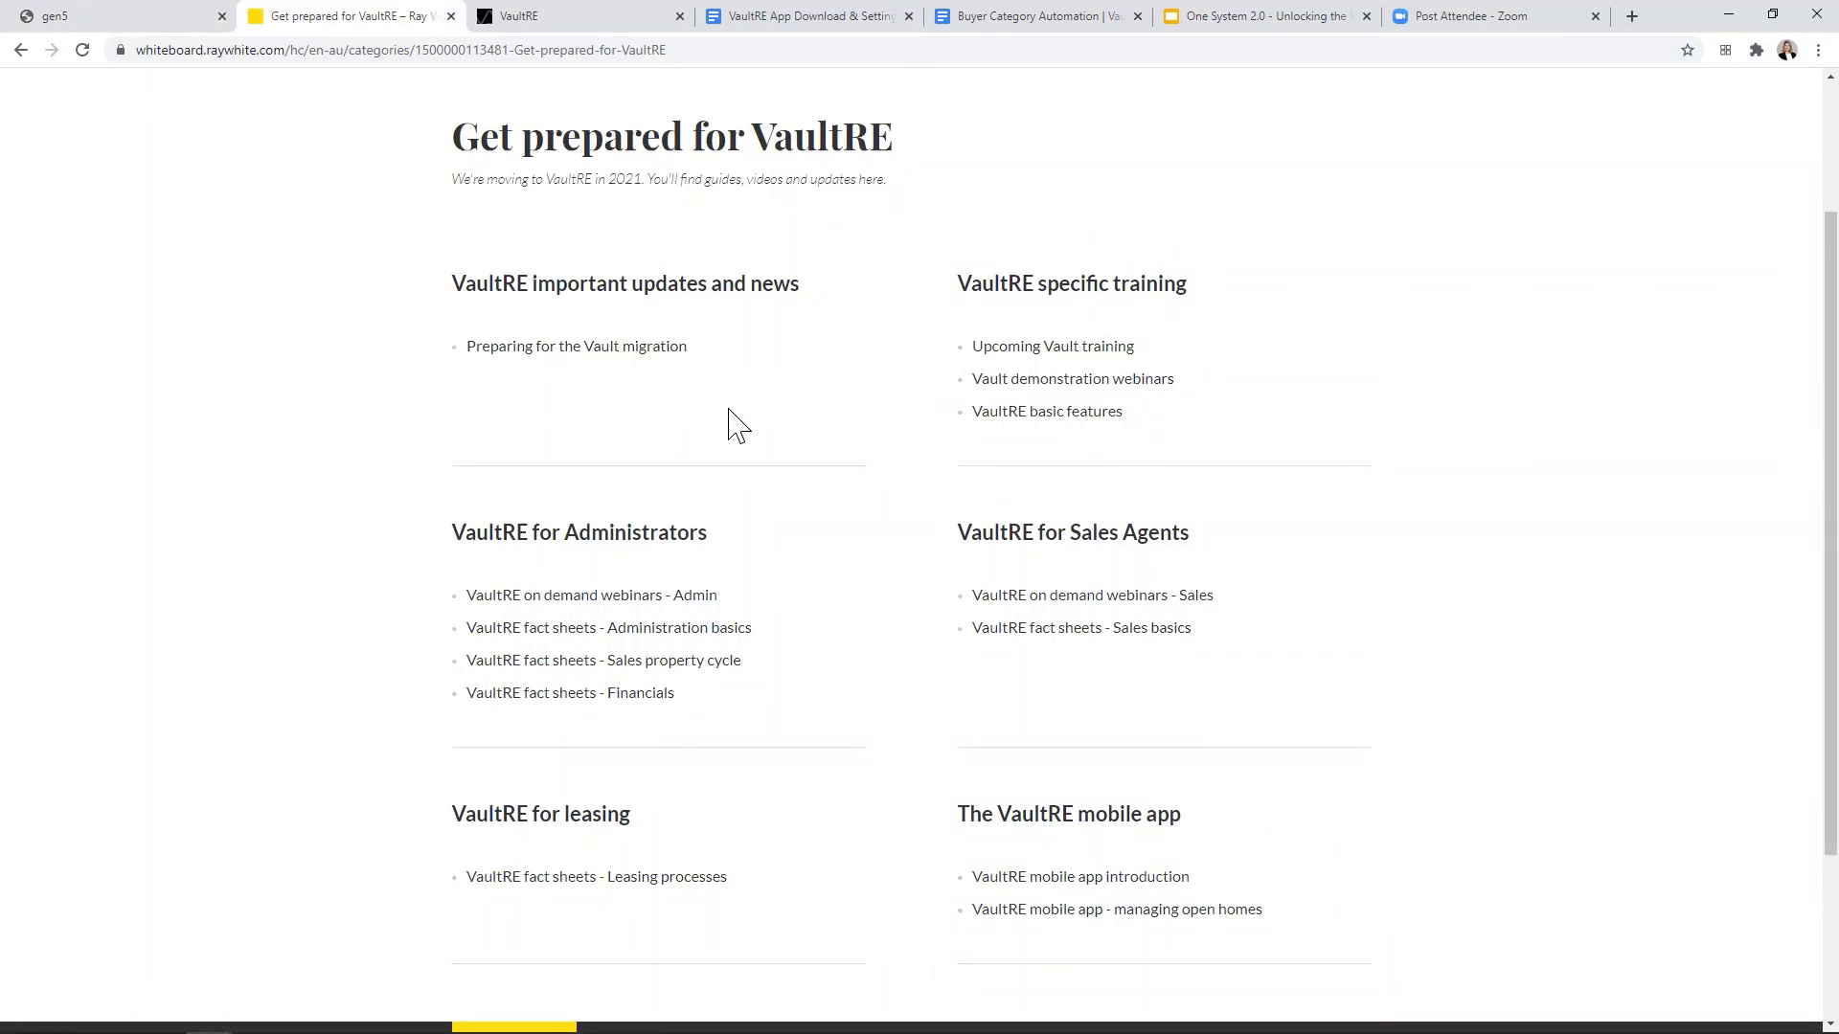
Step: Switch back to VaultRE, collapse the Settings section and open the VaultHub online videos and training page
{"action": "left_click", "coordinate": [588, 17]}
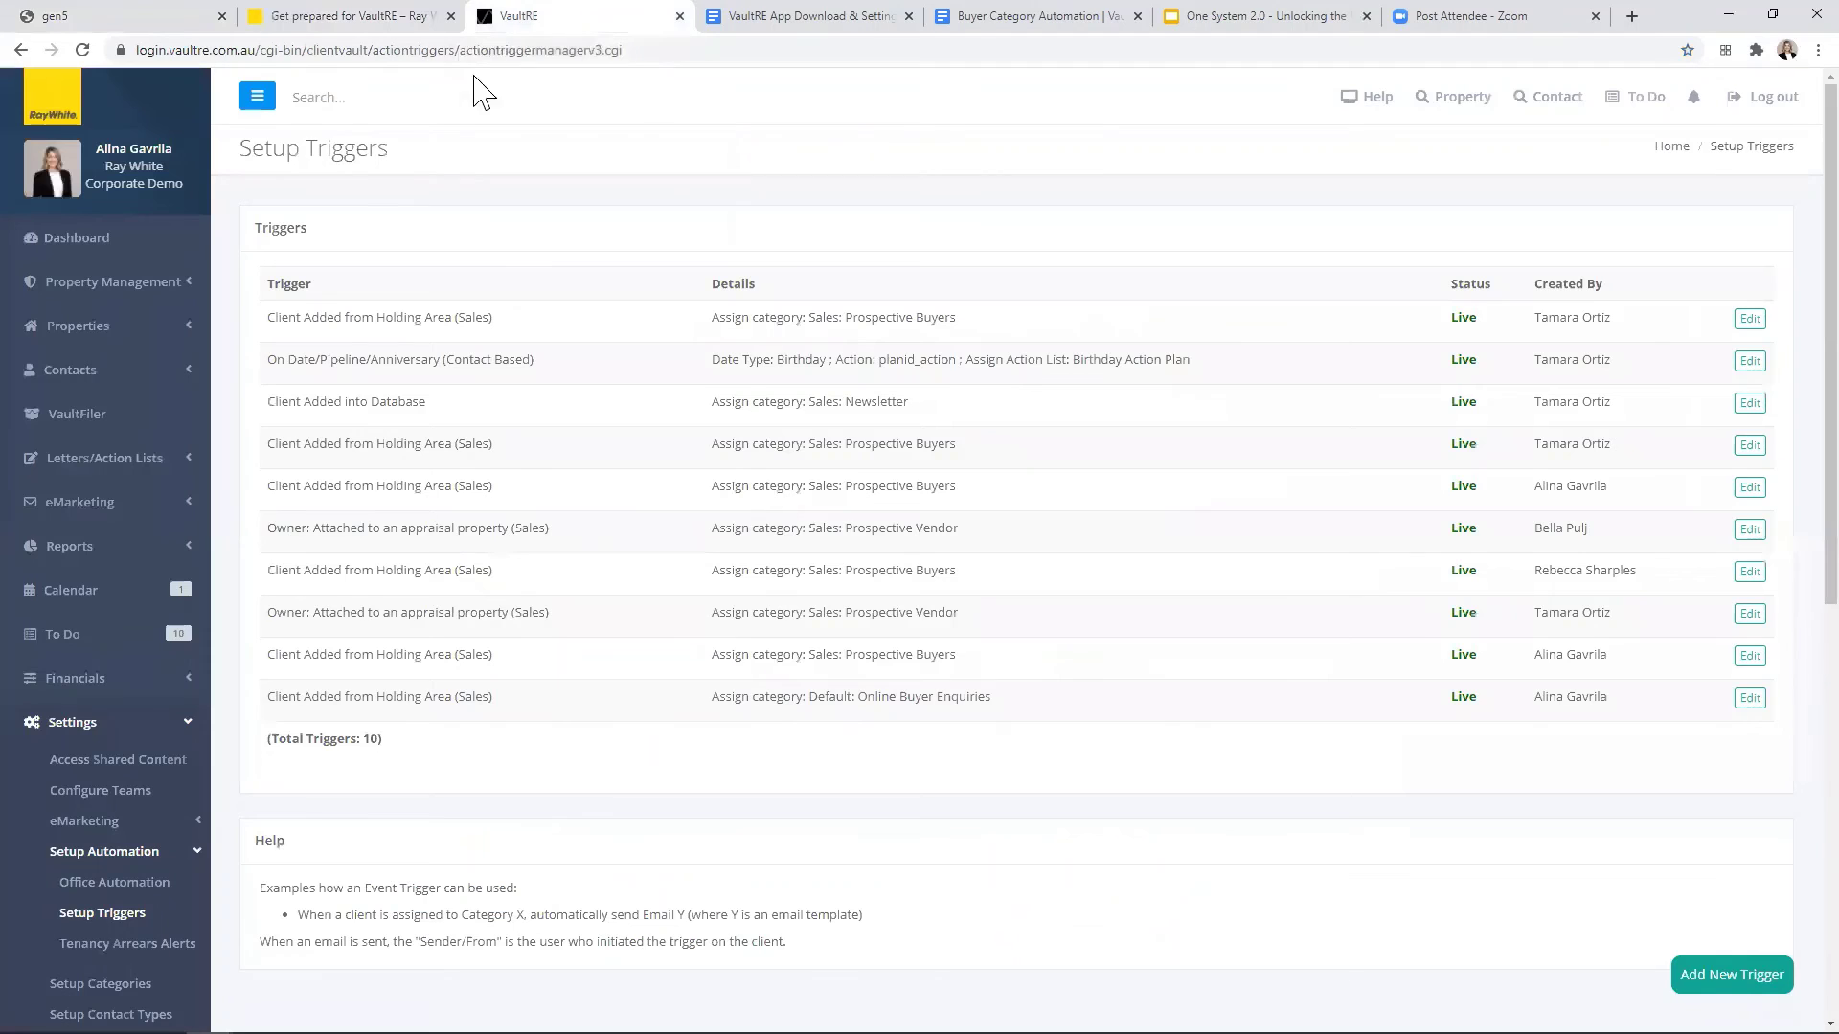
{"action": "scroll", "coordinate": [148, 266], "scroll_direction": "down", "scroll_amount": 2}
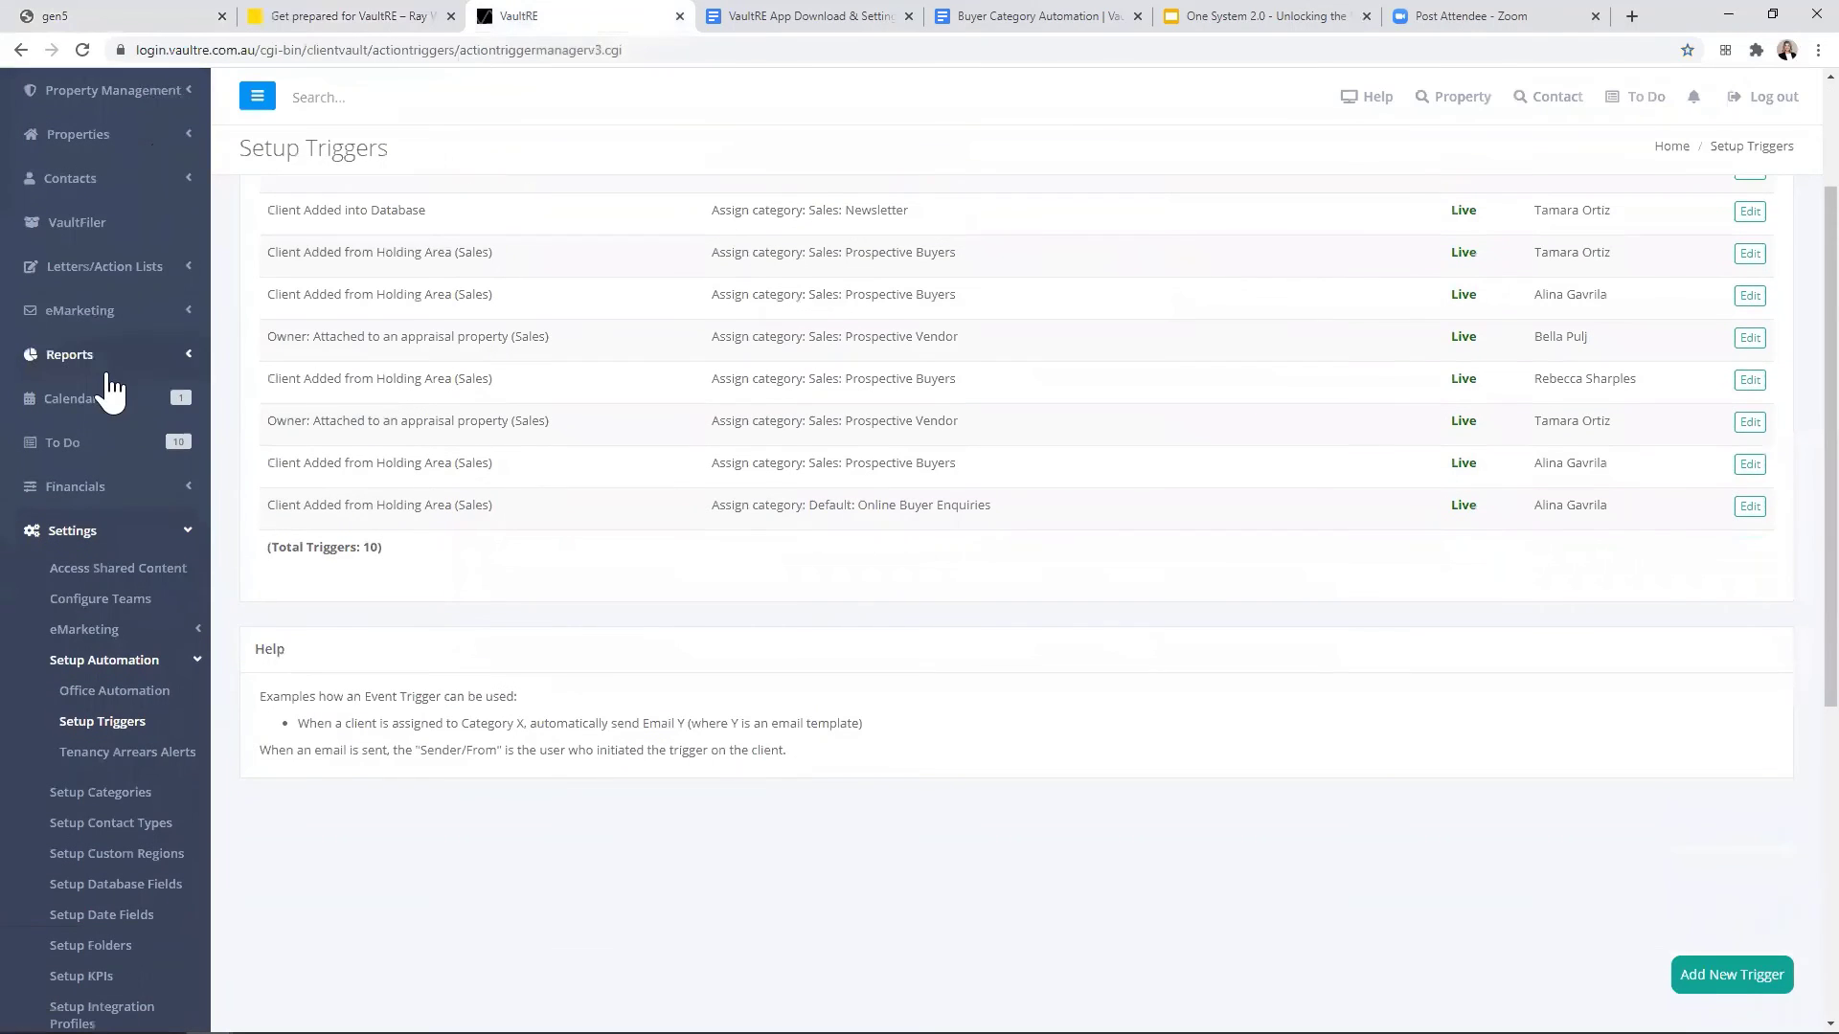
{"action": "left_click", "coordinate": [174, 534]}
{"action": "scroll", "coordinate": [169, 510], "scroll_direction": "down", "scroll_amount": 1}
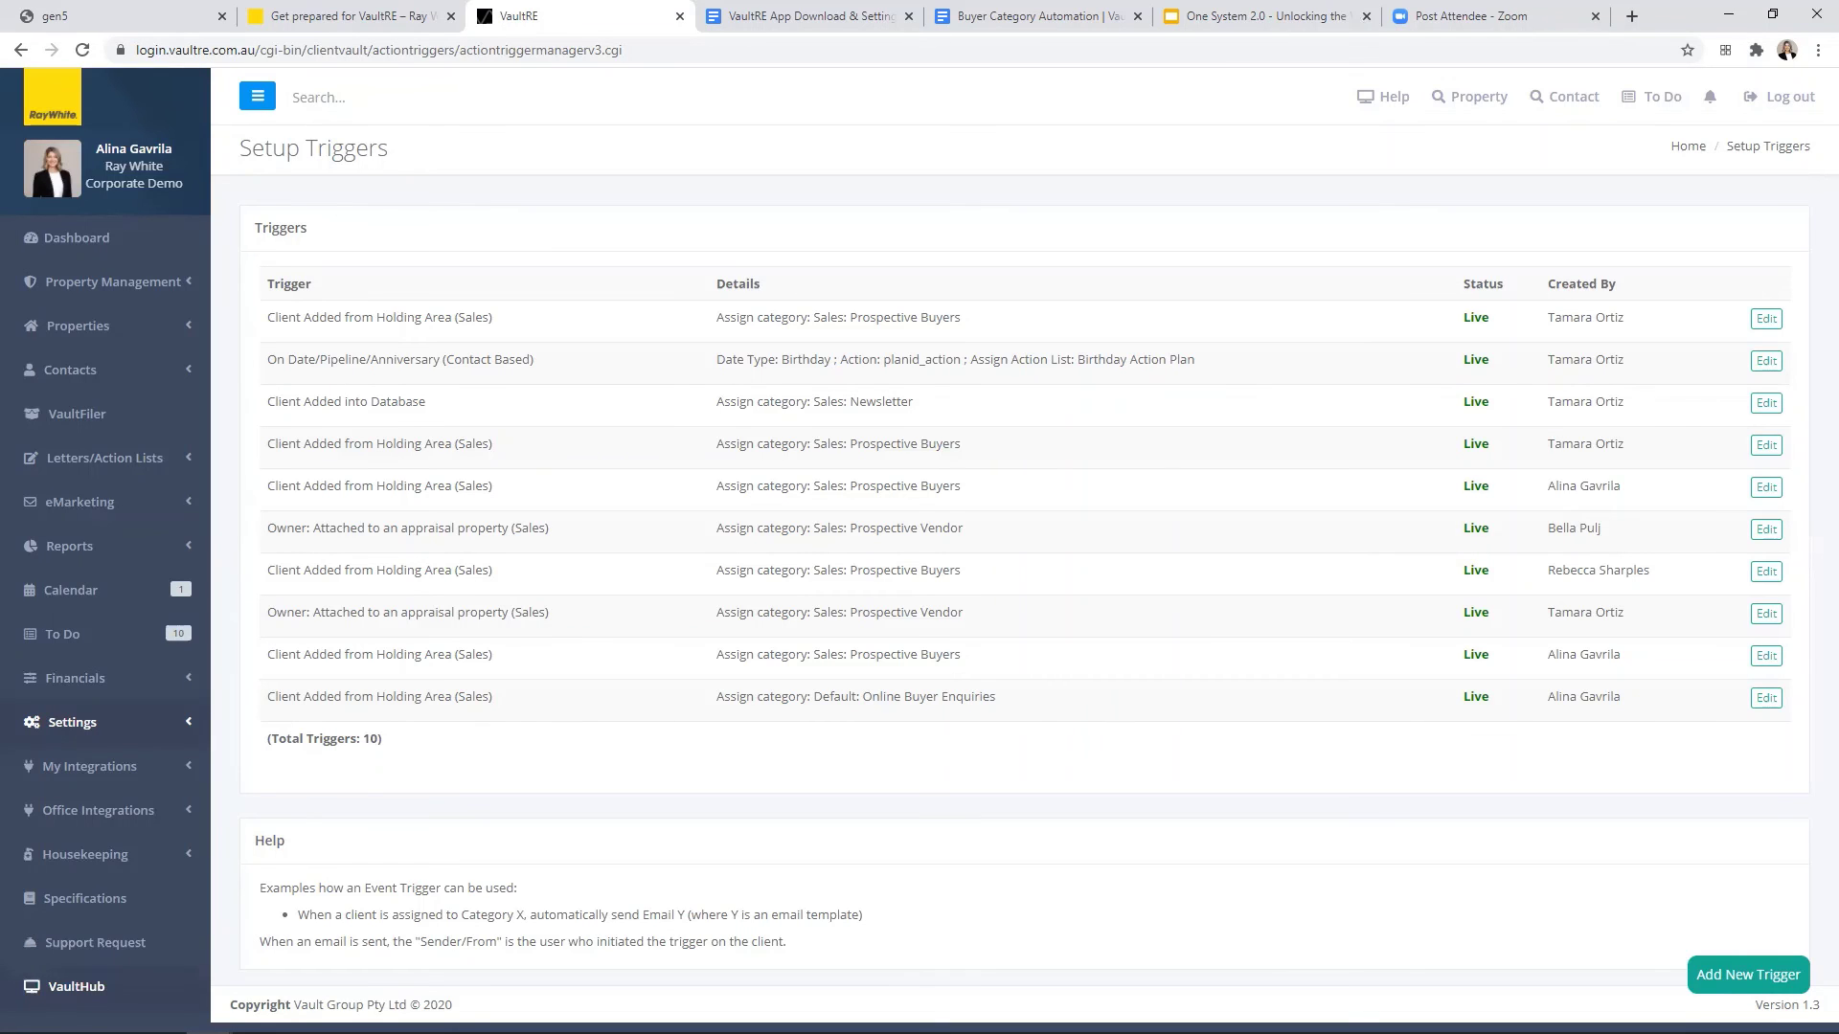
{"action": "left_click", "coordinate": [64, 986]}
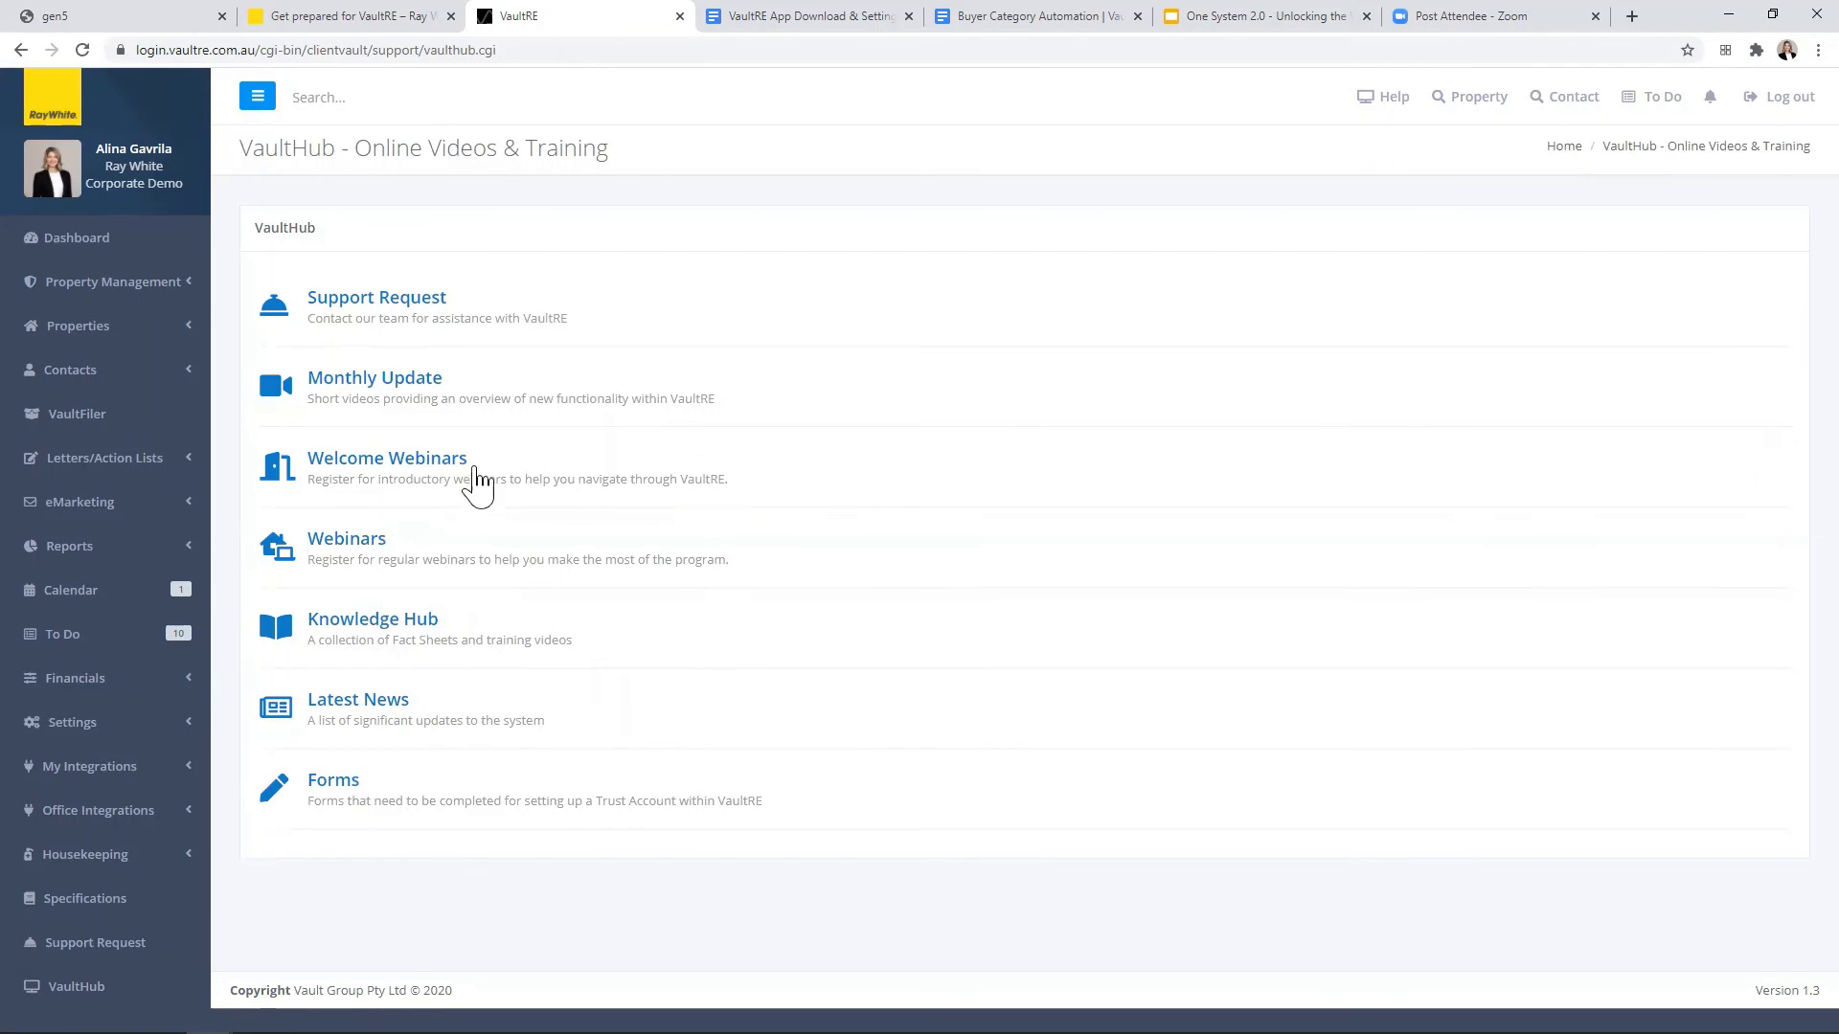
Step: View the General fact sheets in the Knowledge Hub and open the Support Request page
{"action": "left_click", "coordinate": [383, 622]}
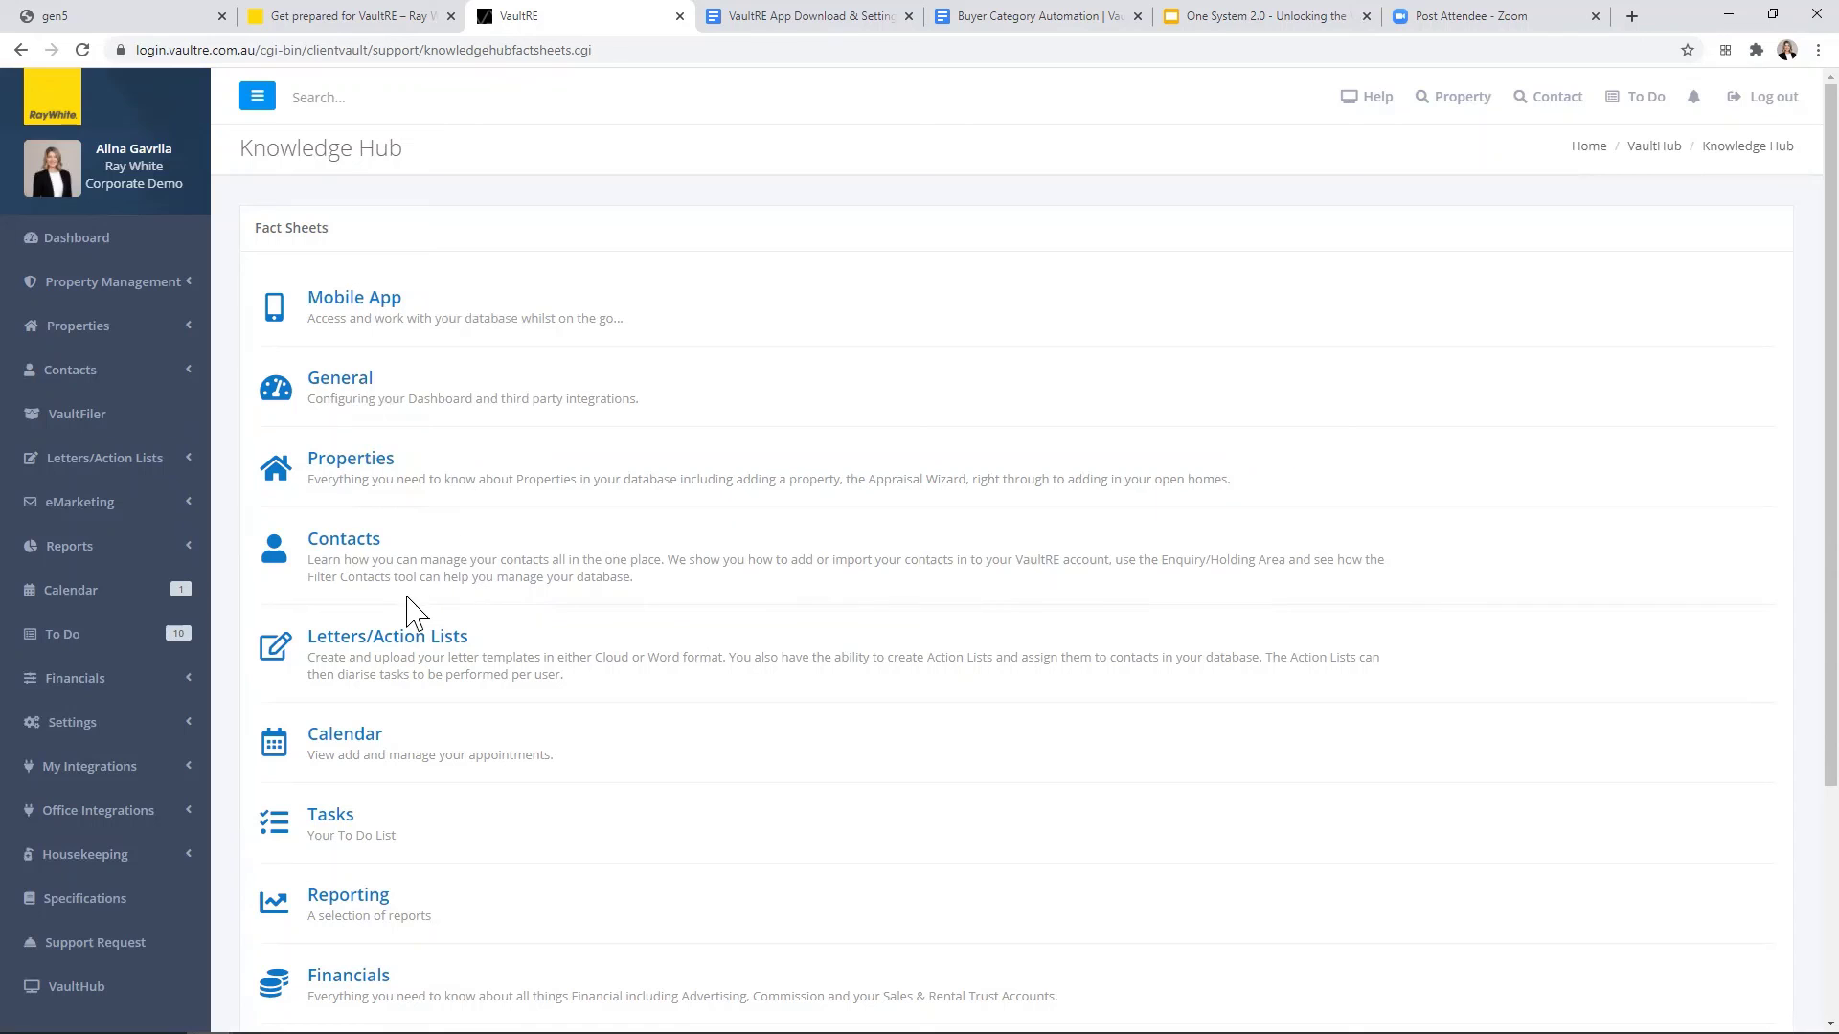
{"action": "left_click", "coordinate": [364, 383]}
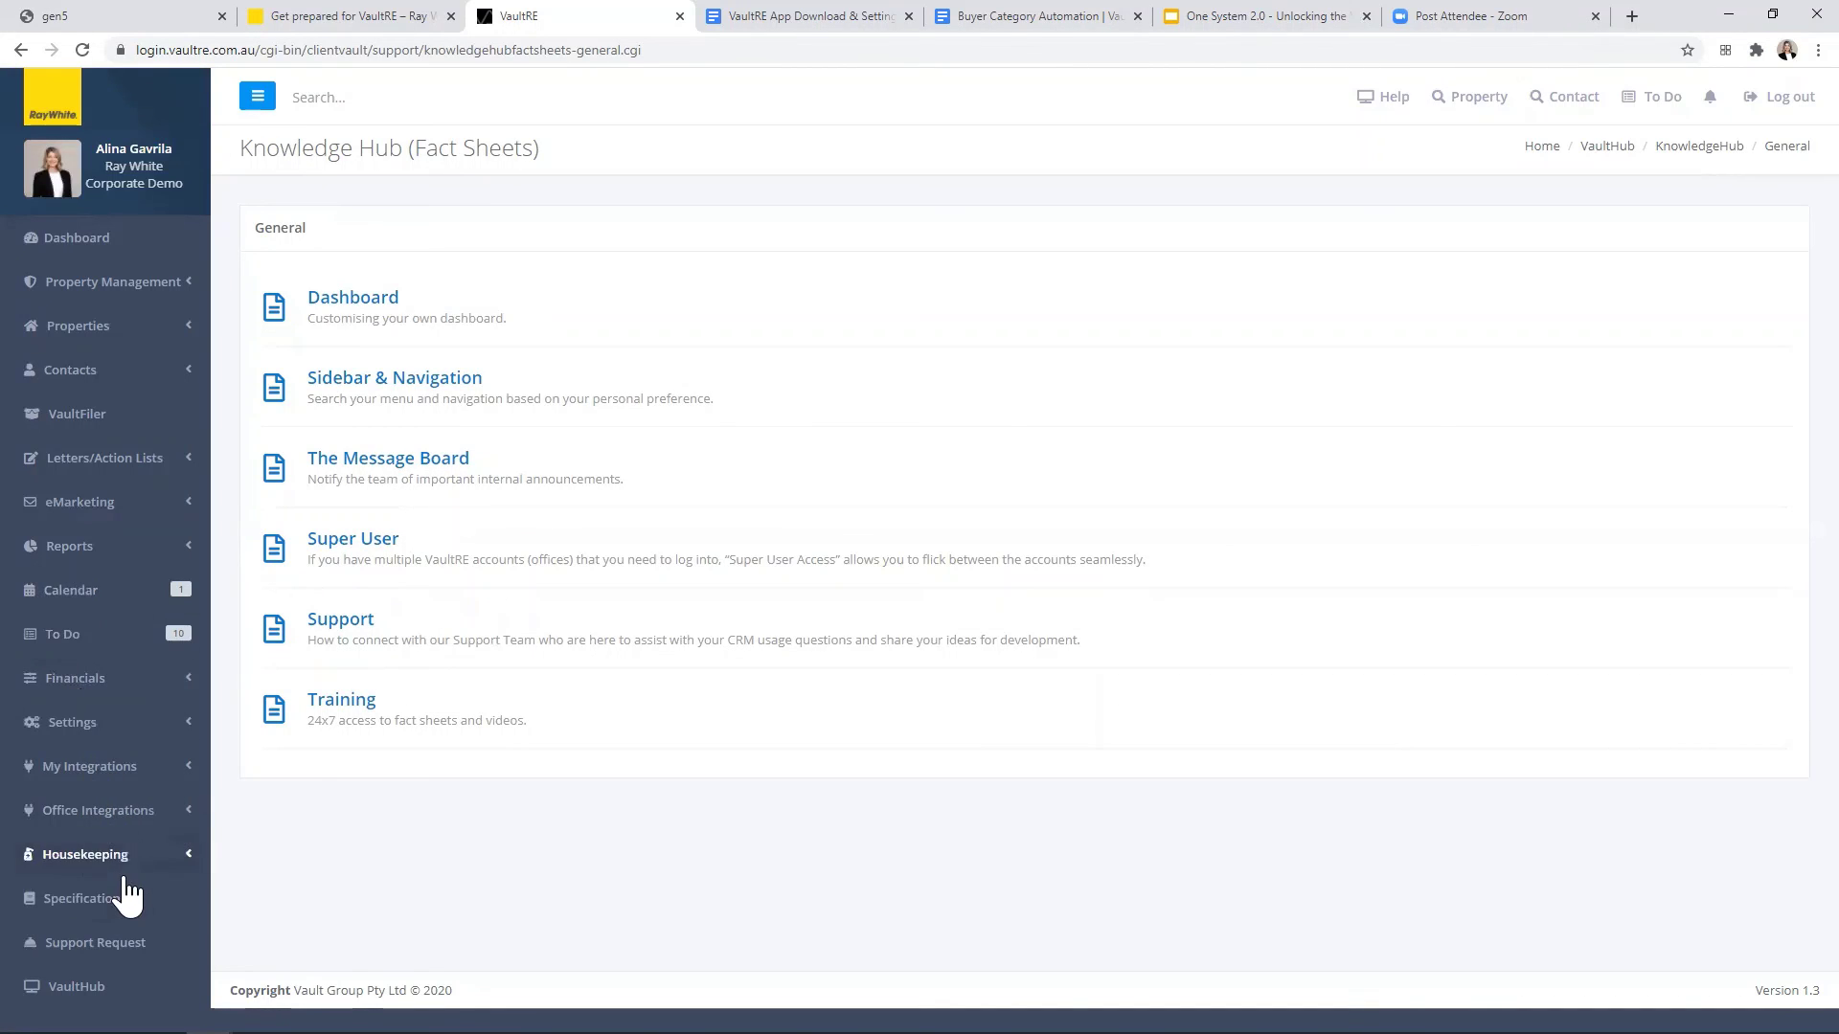
{"action": "left_click", "coordinate": [102, 944]}
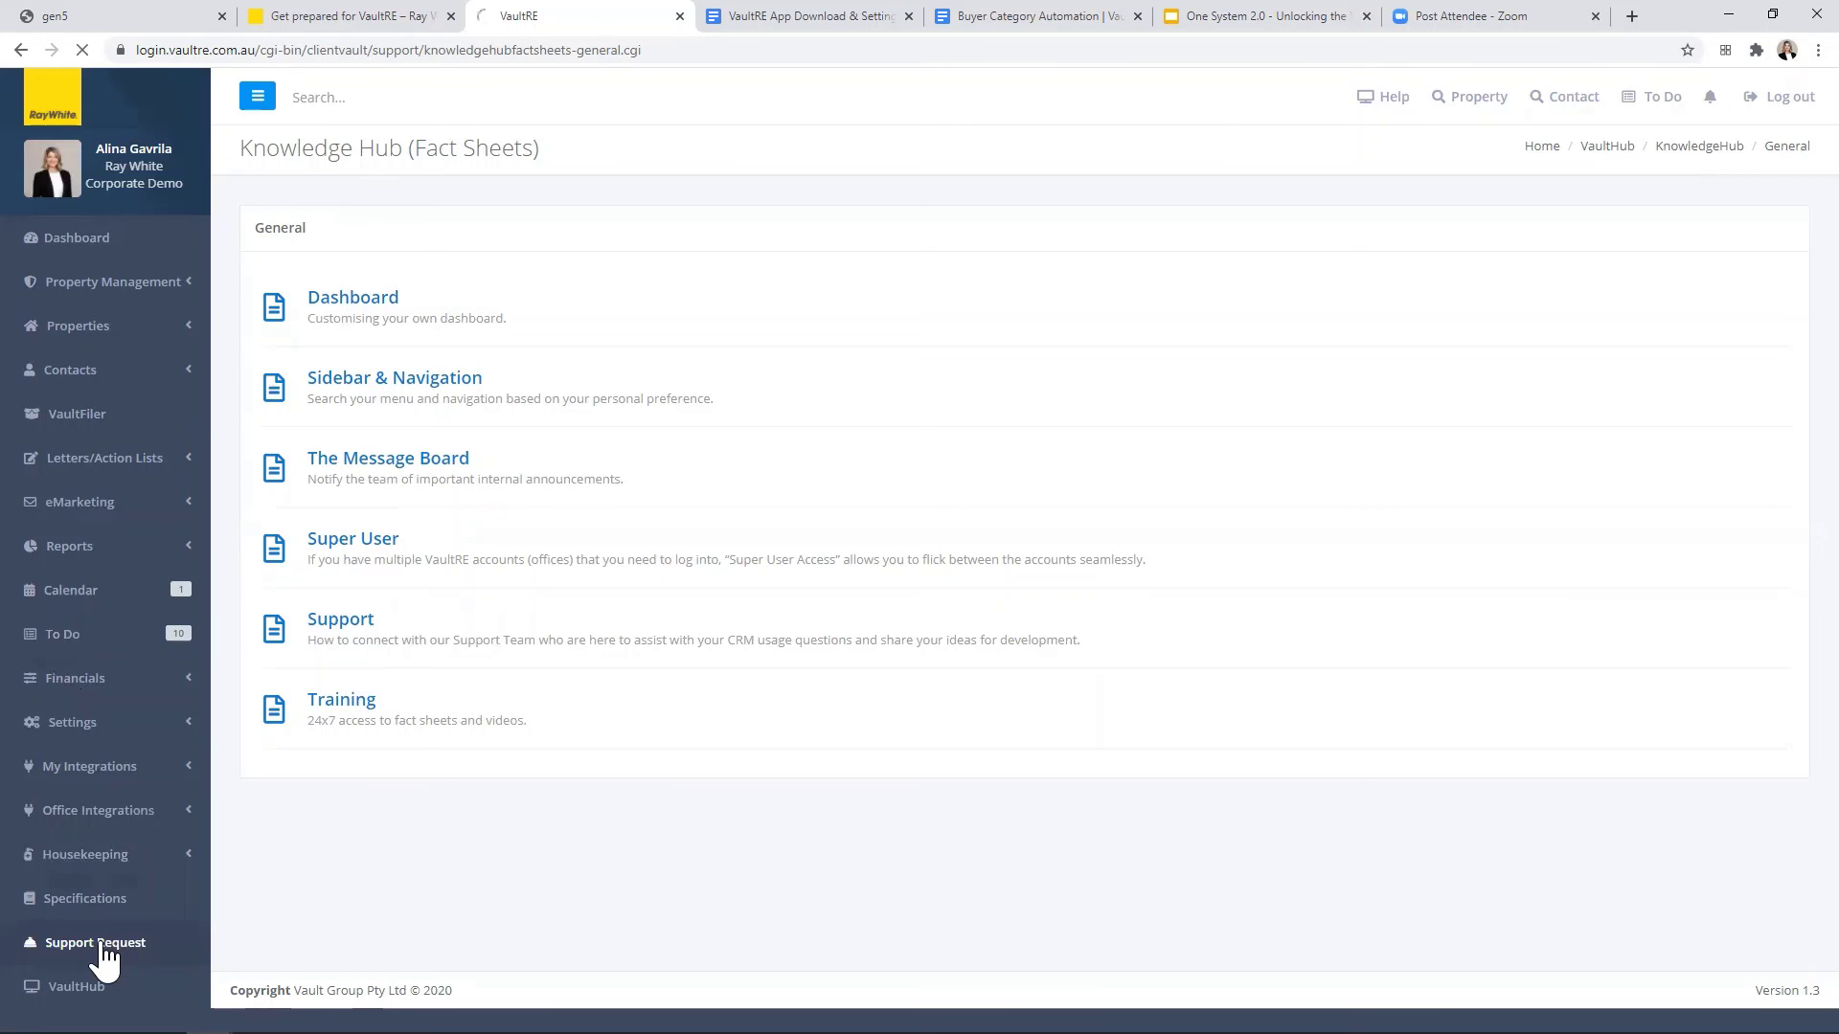